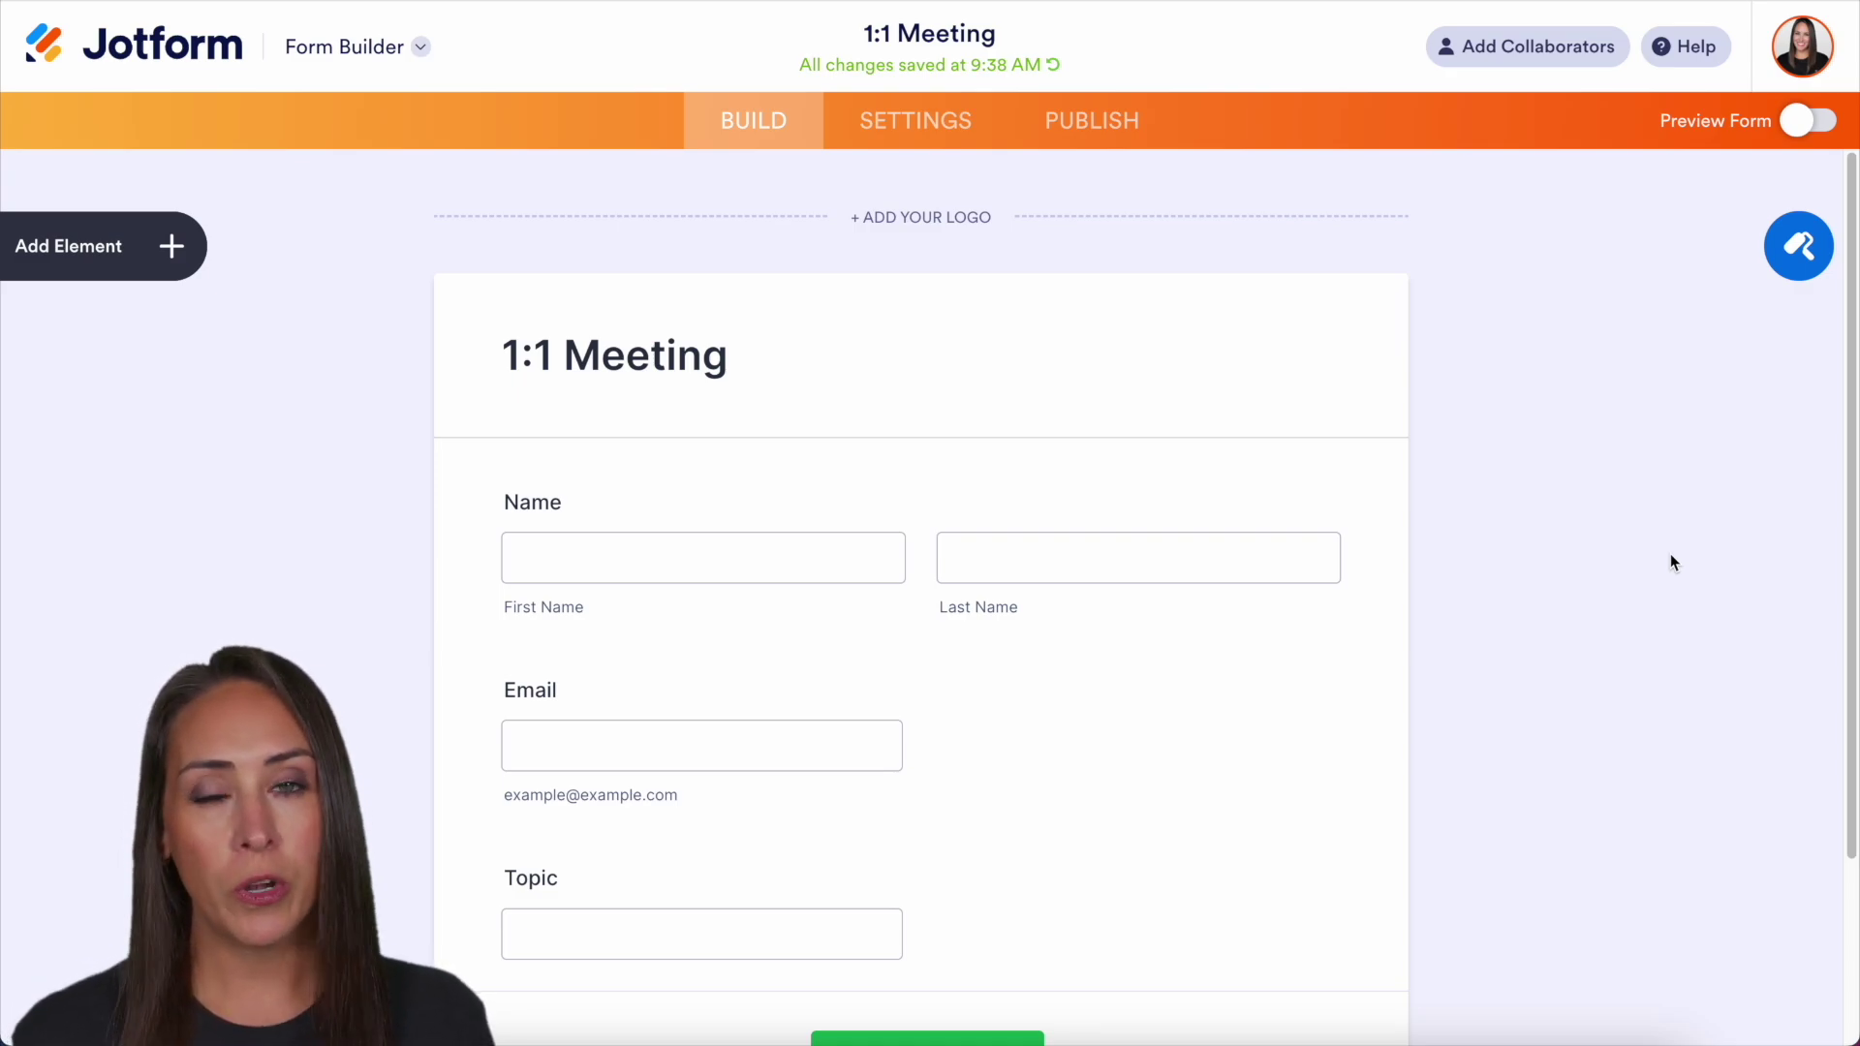
Add an Appointment field to the form just below the Topic field
scroll(1653, 581, down, 1)
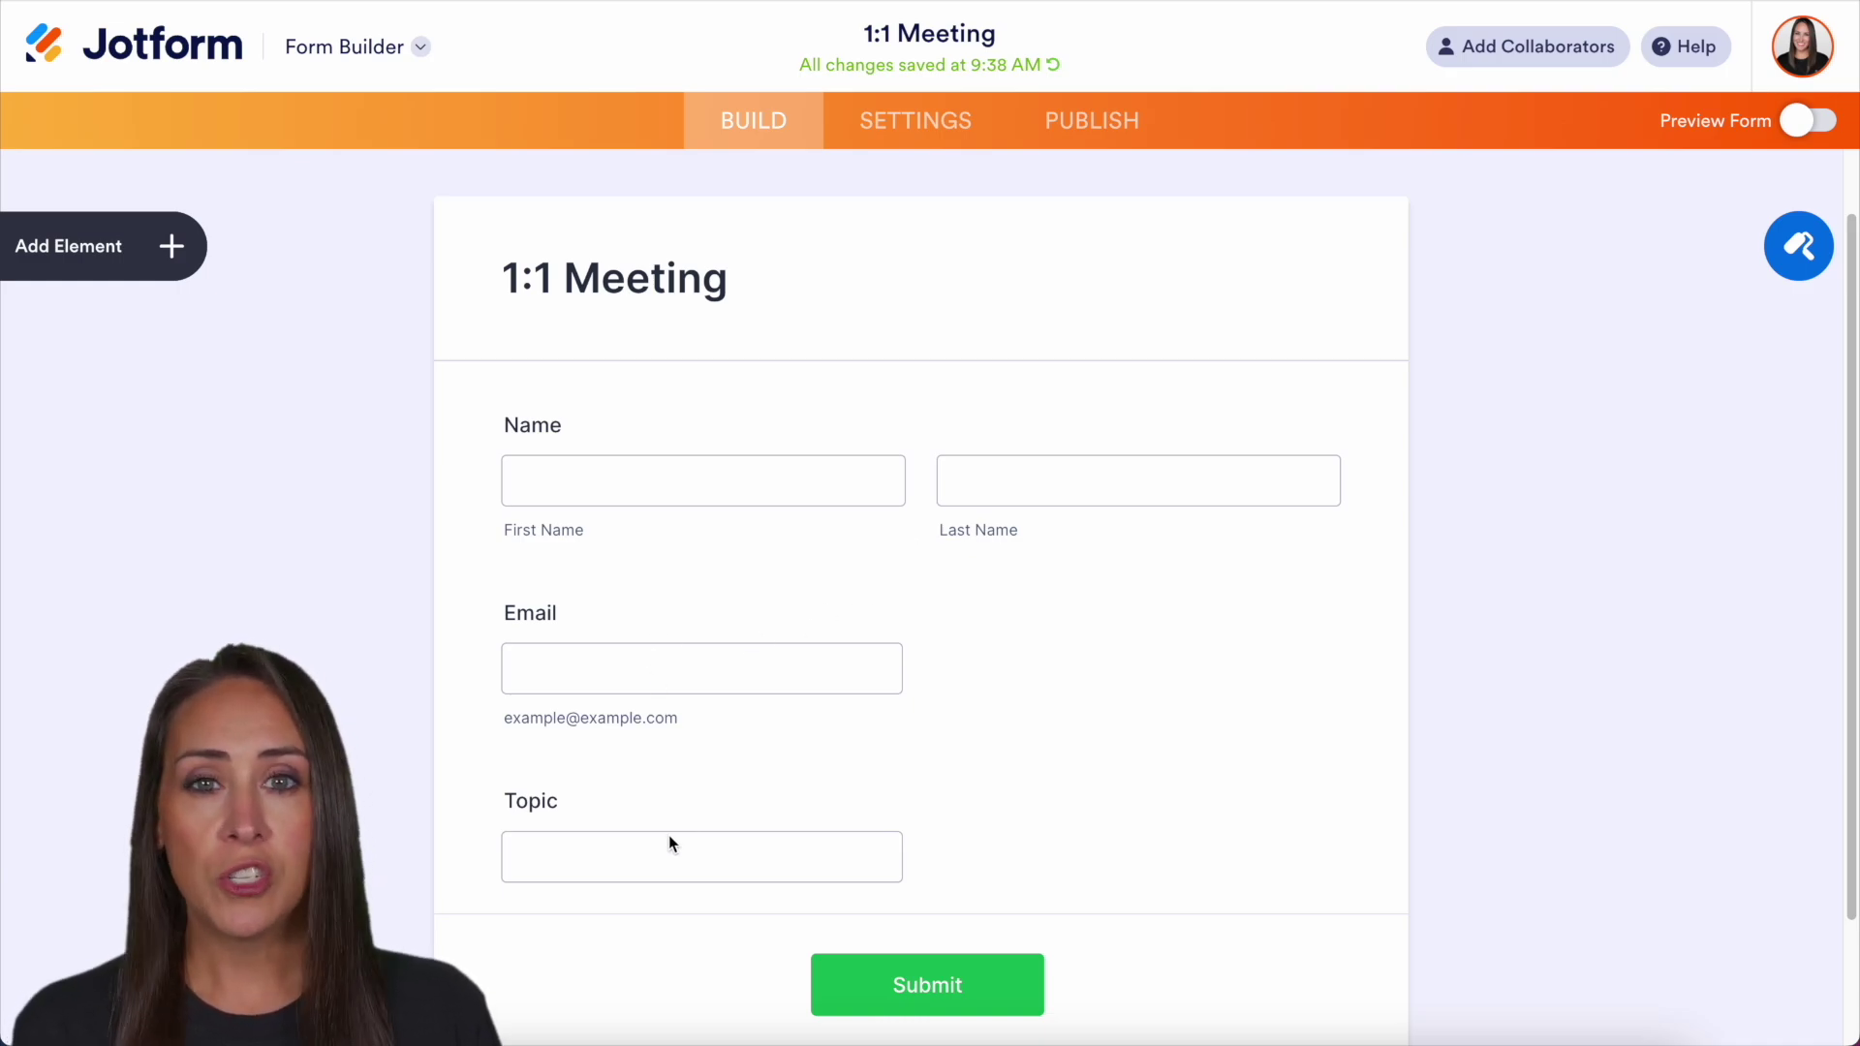
scroll(669, 842, down, 3)
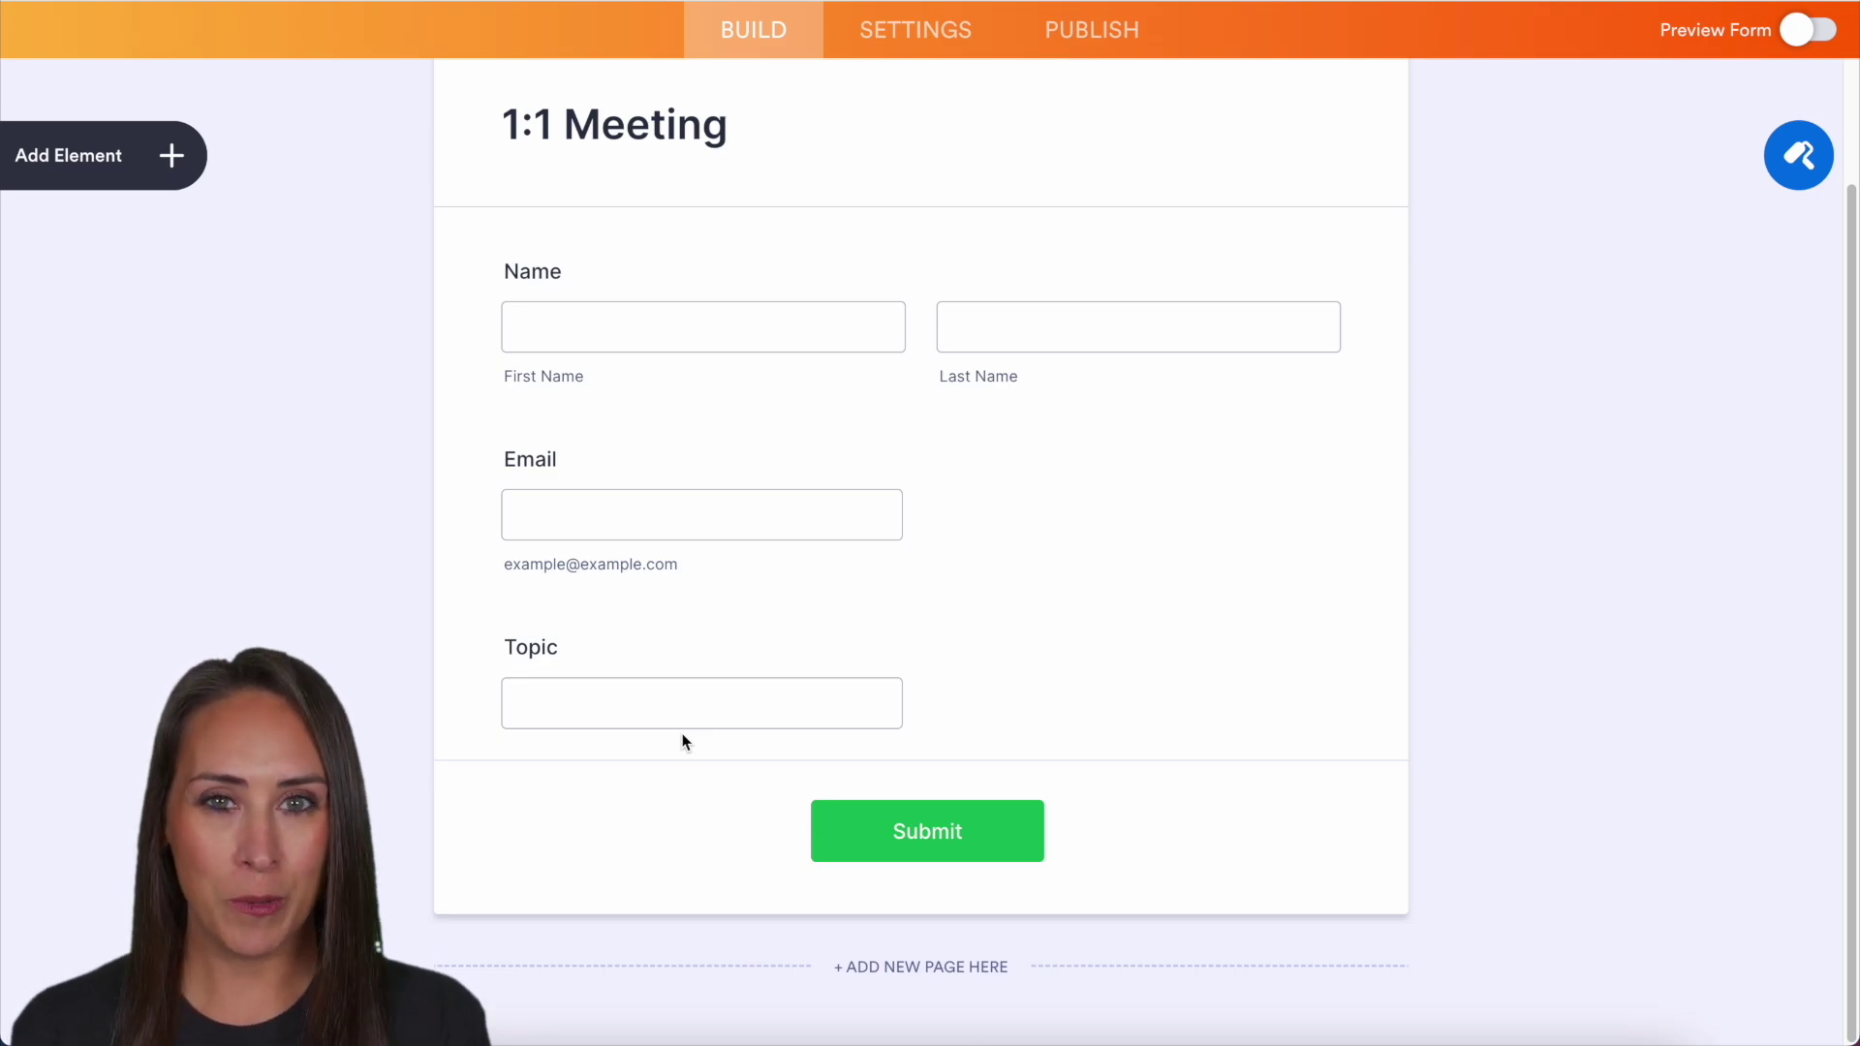
click(102, 166)
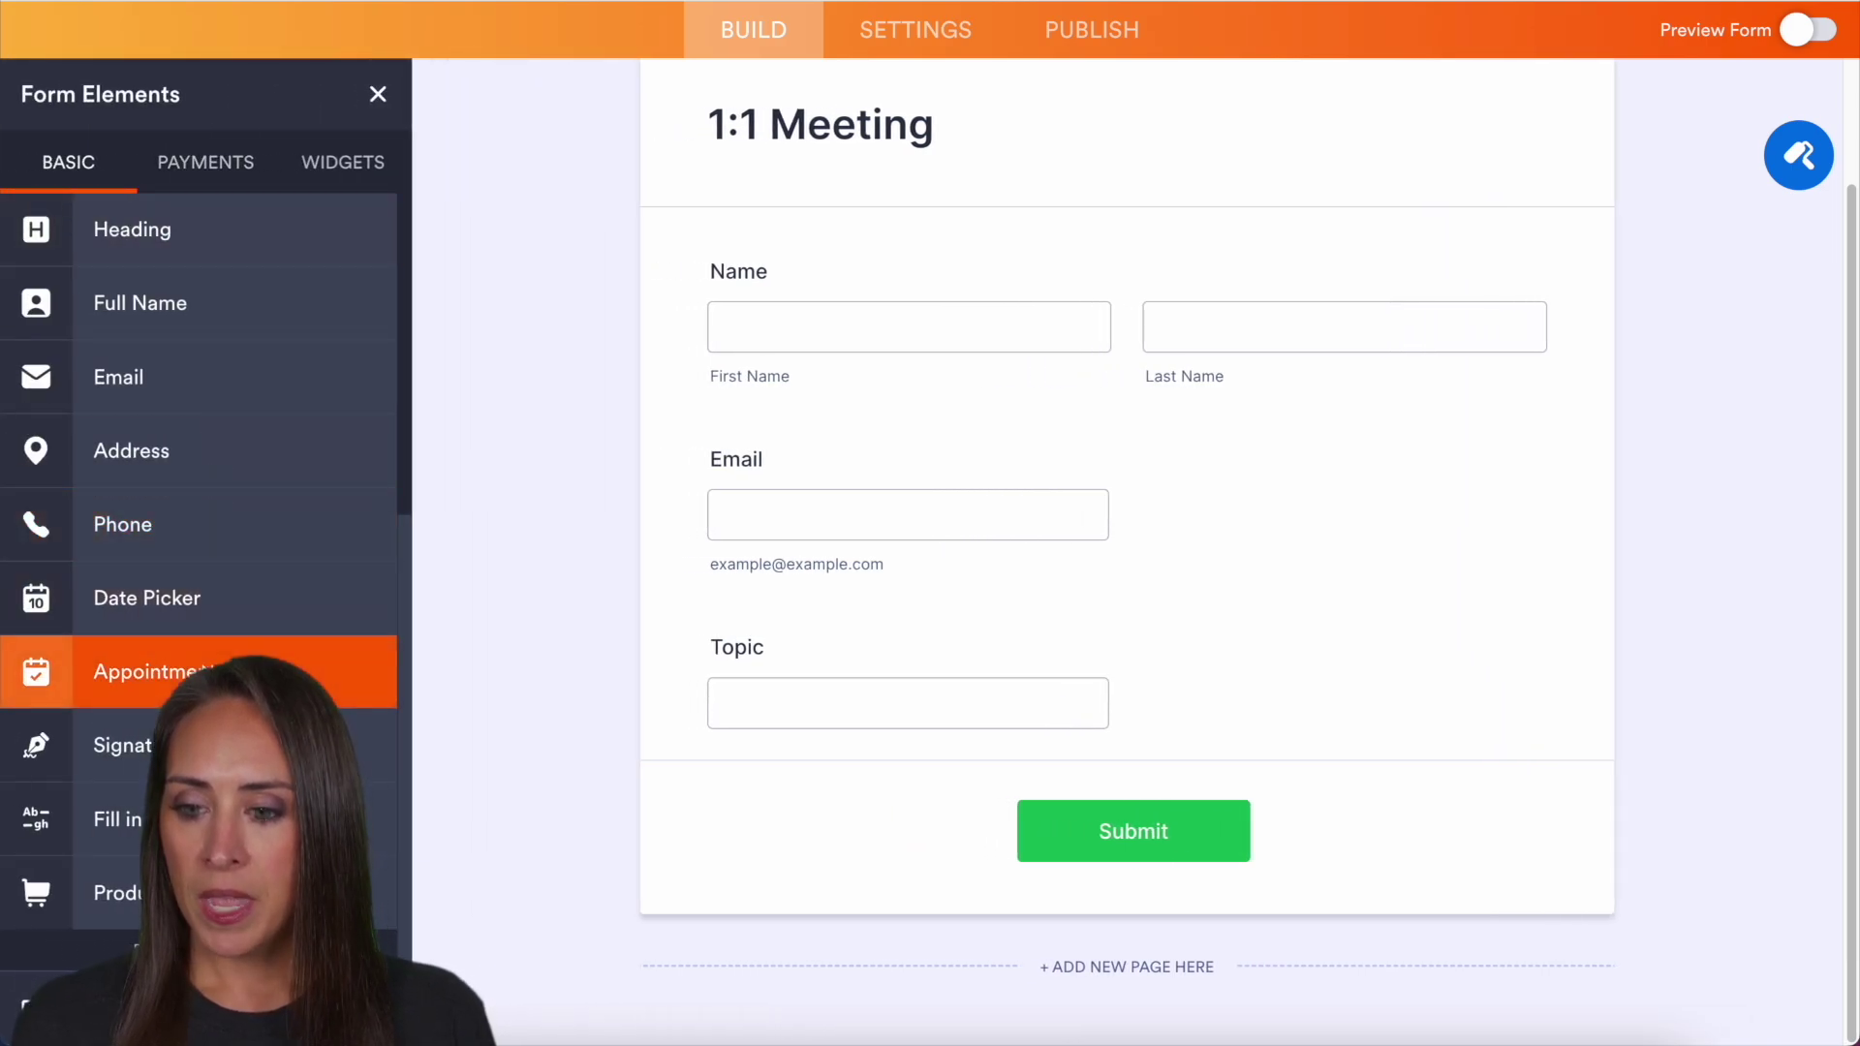
drag(213, 672, 977, 705)
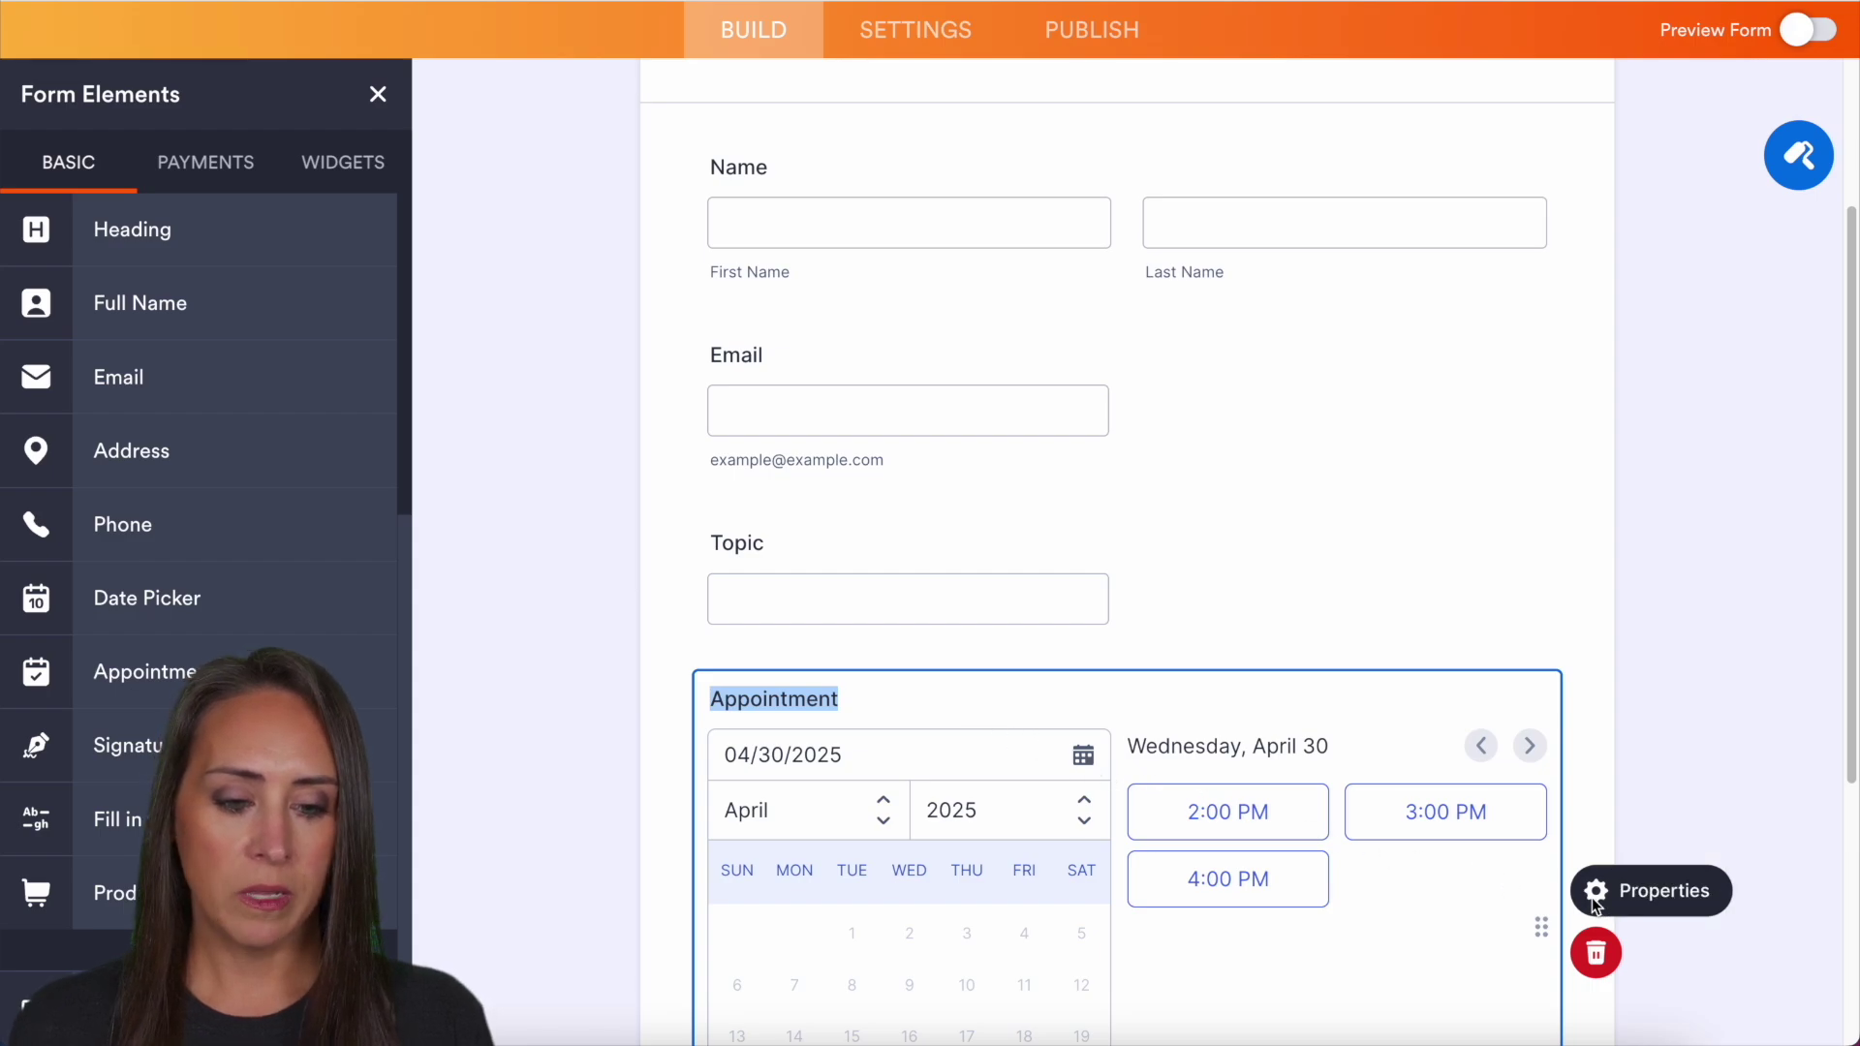
Make the Appointment field required and show its Availability settings
click(1591, 897)
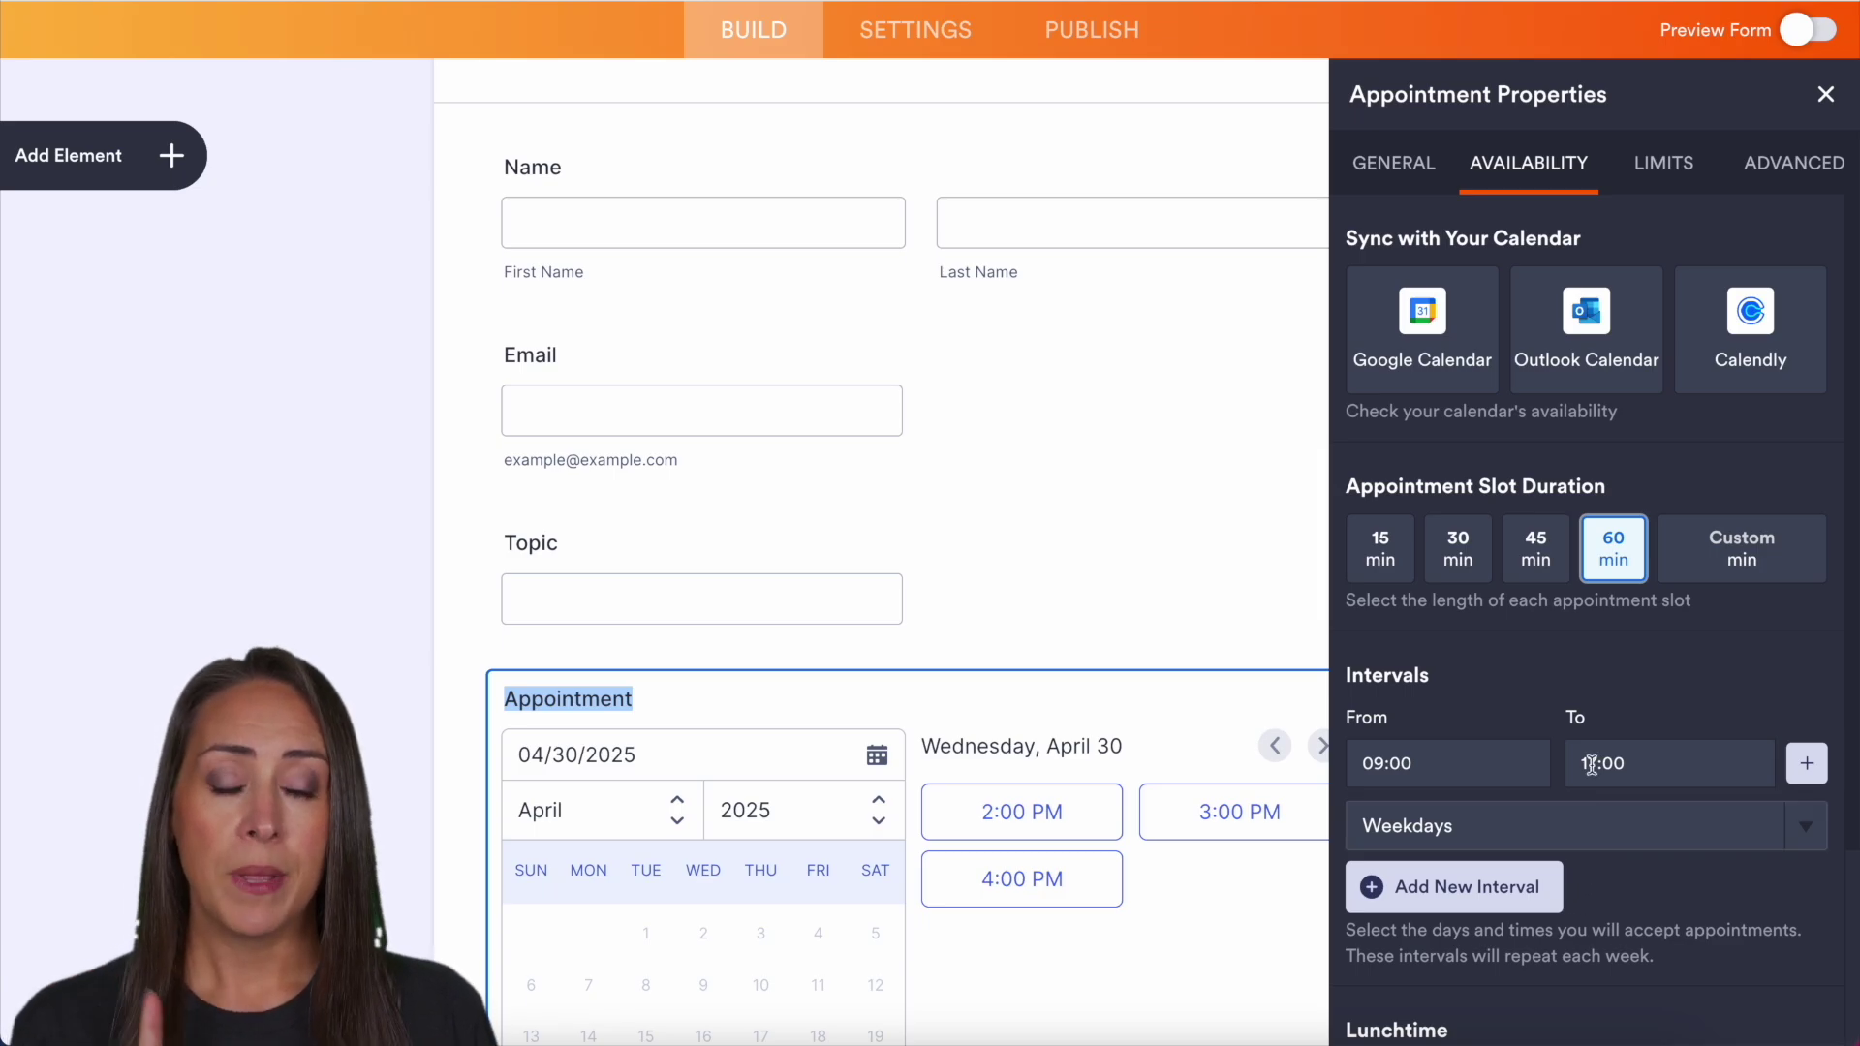
click(1396, 161)
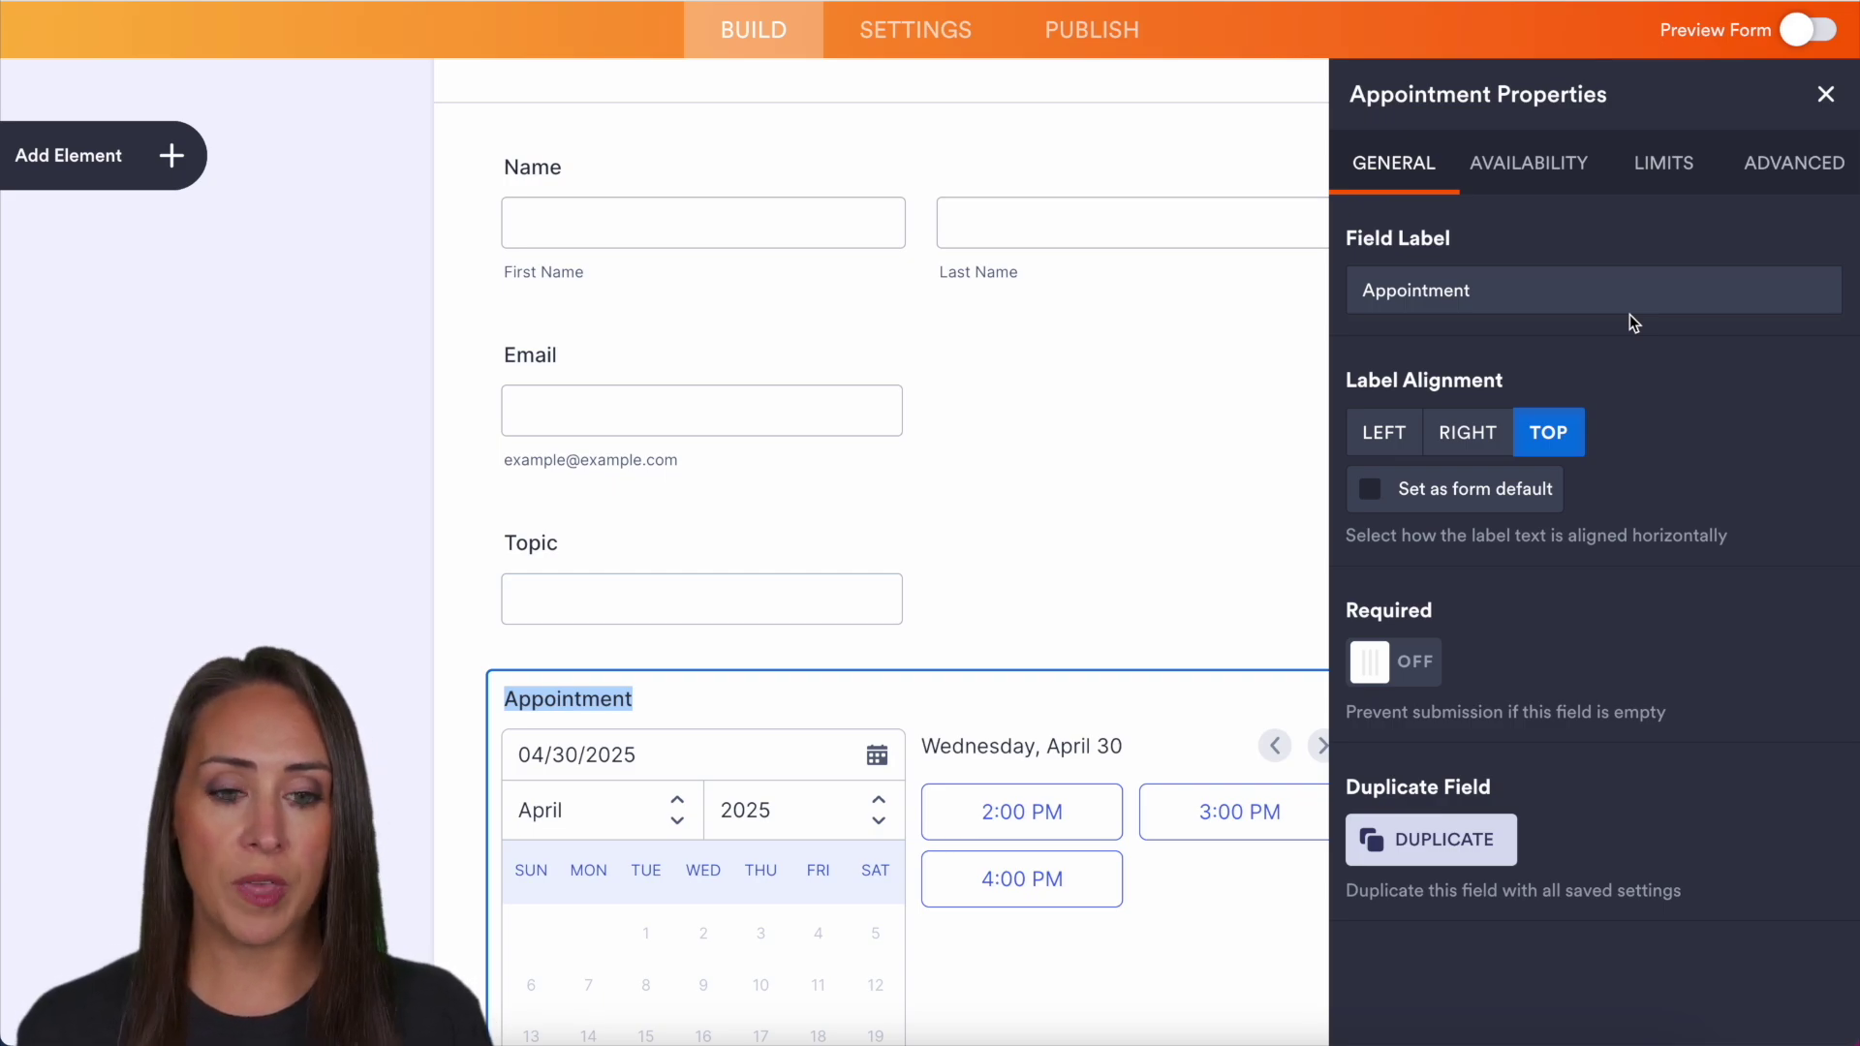
click(1380, 678)
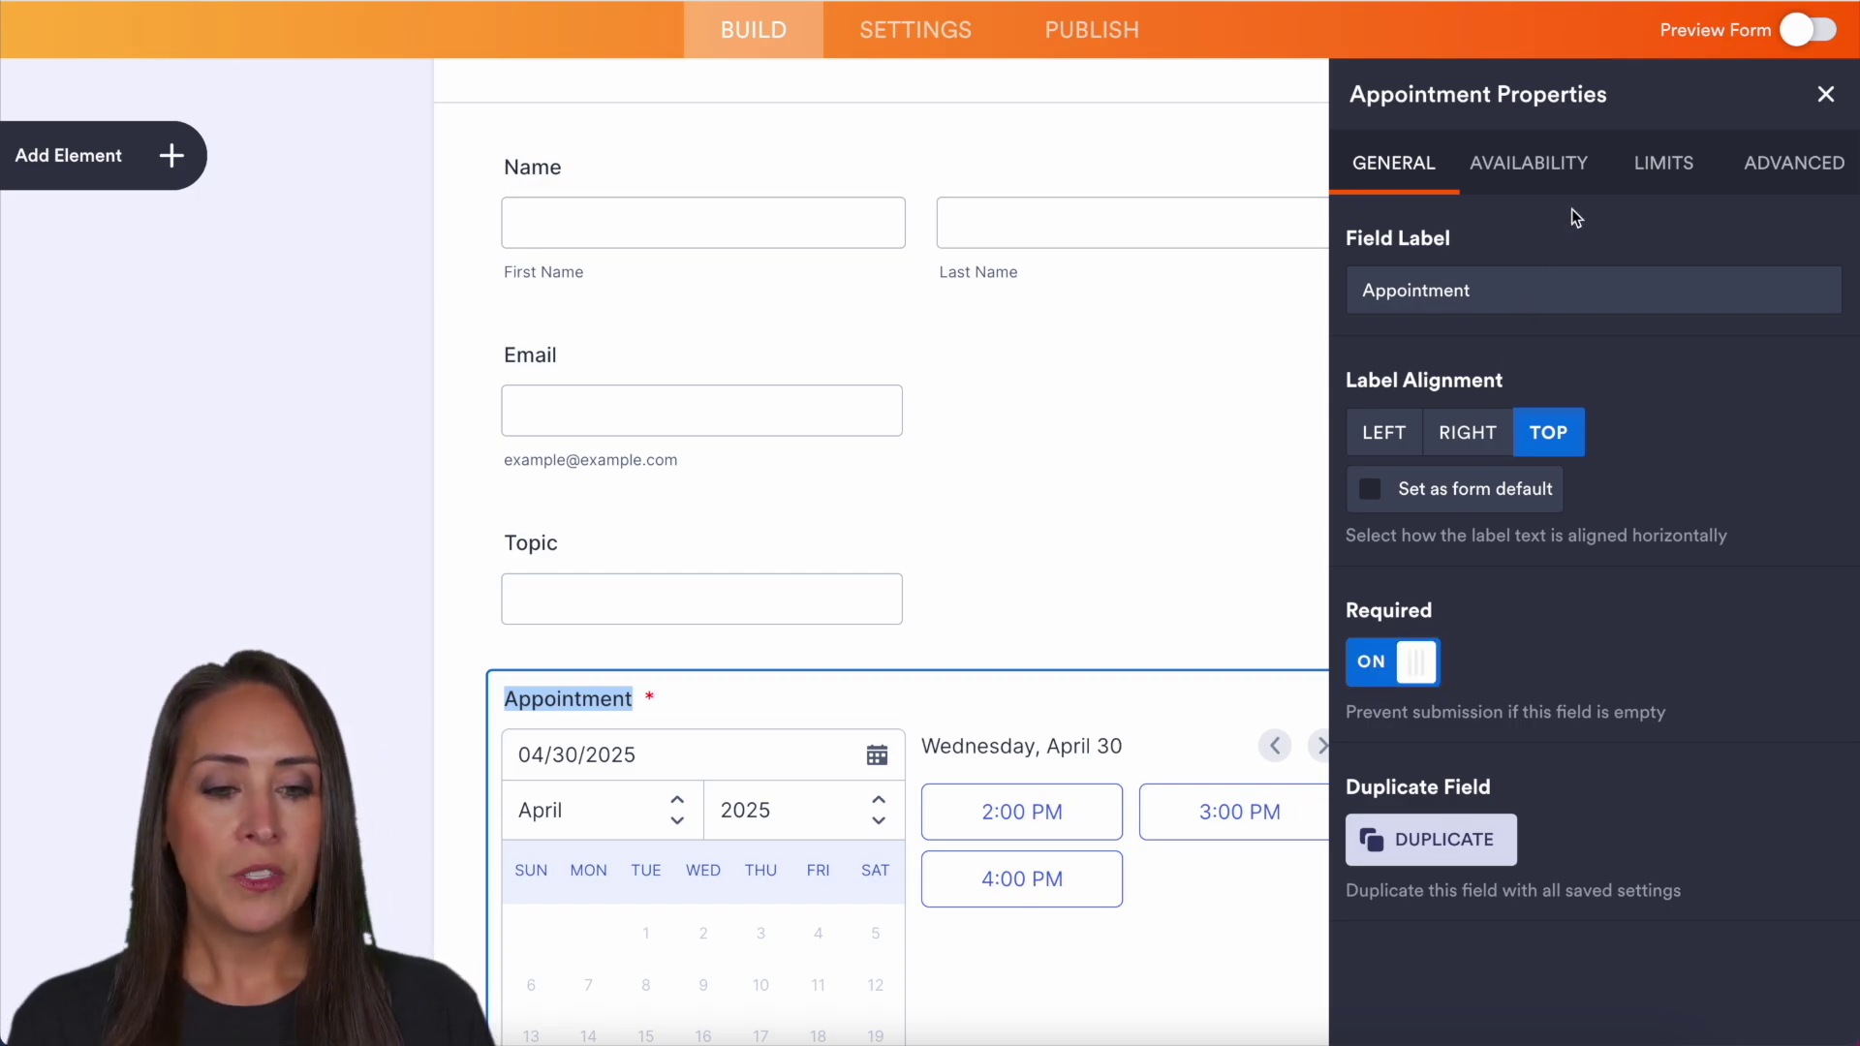
click(1560, 174)
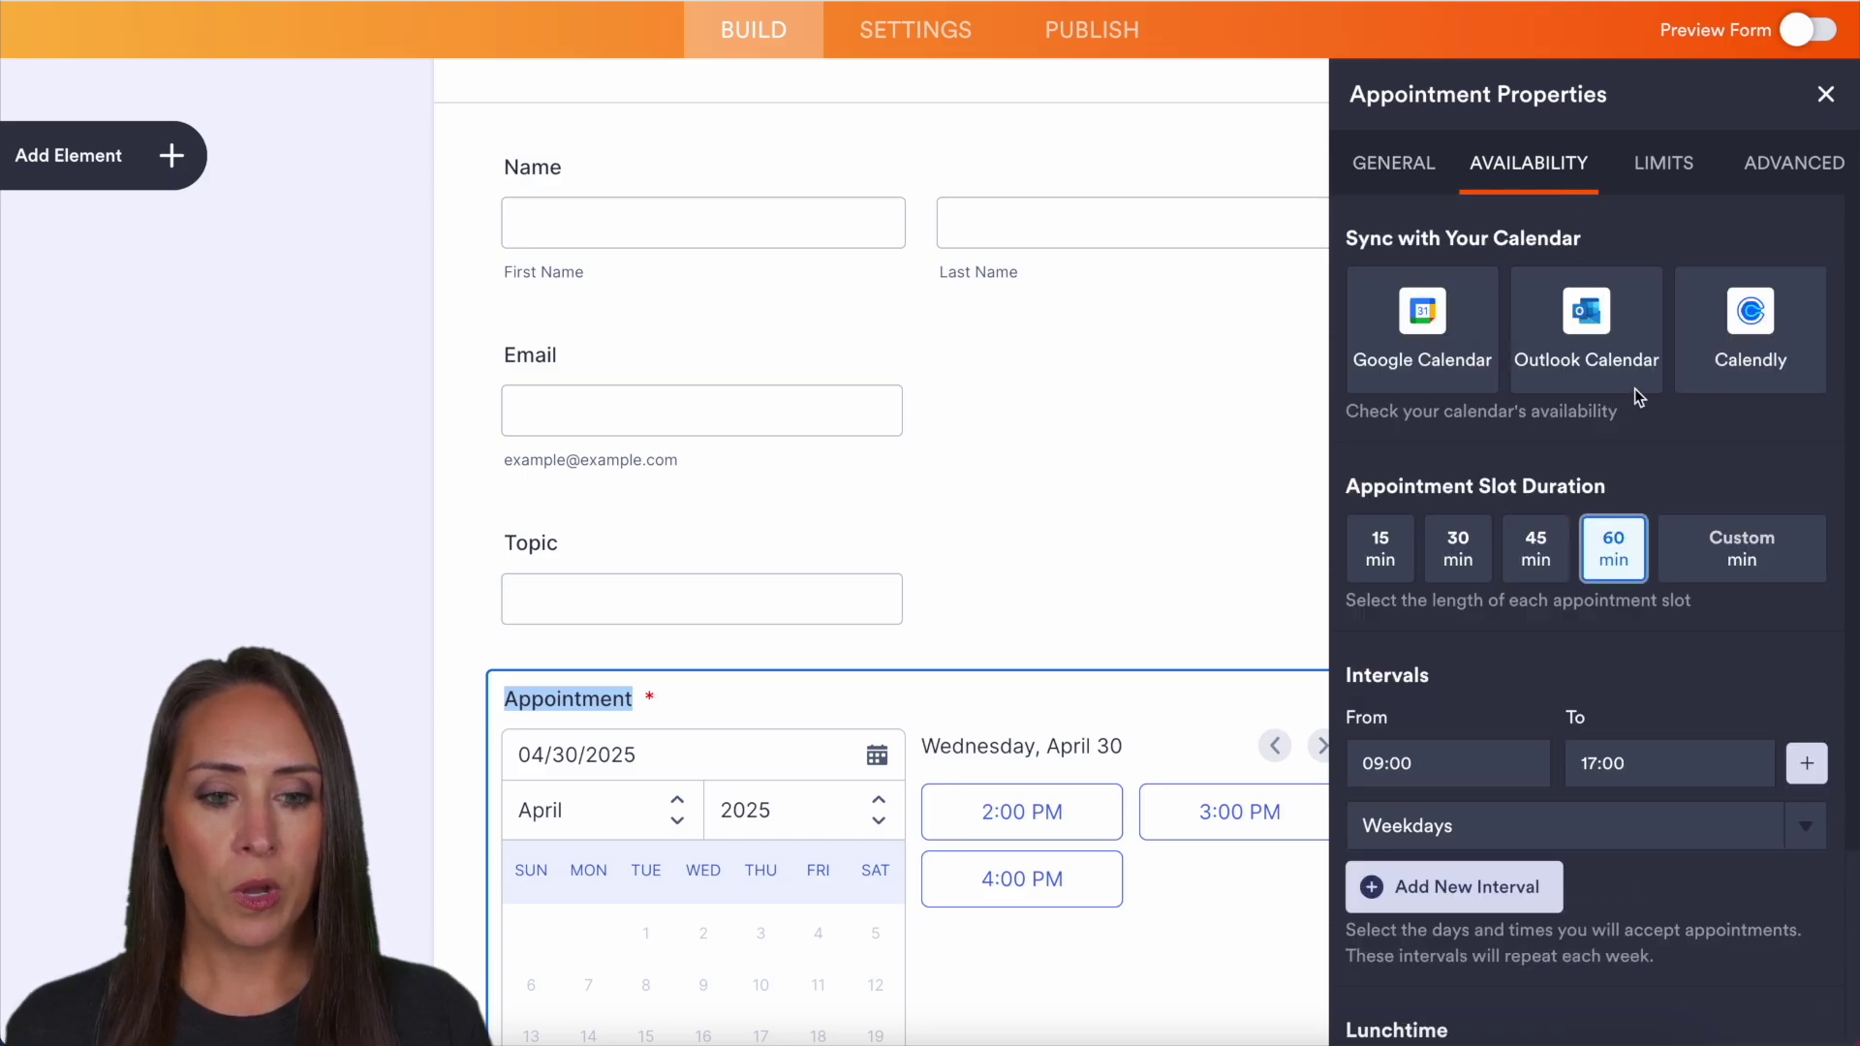
Sync appointments with Outlook Calendar using the outlook.com account, targeting the Calendar calendar
click(1620, 346)
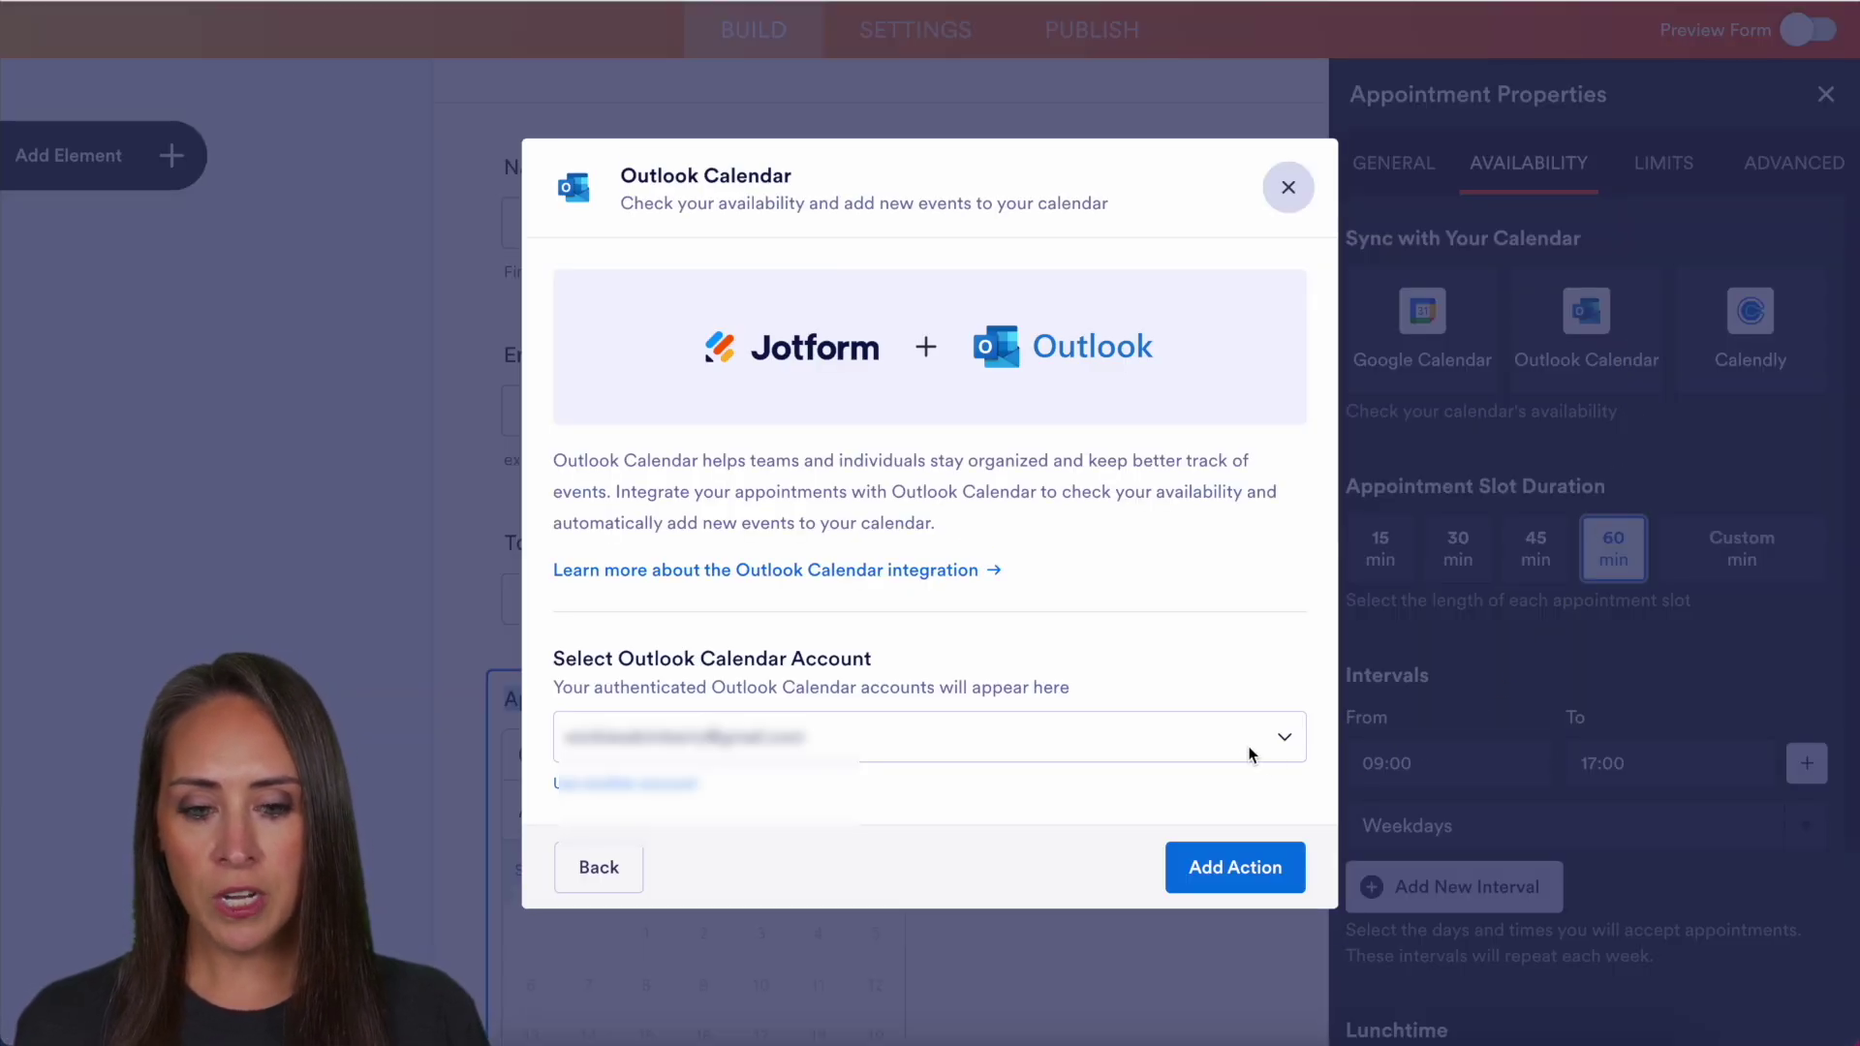
click(1250, 755)
click(1088, 835)
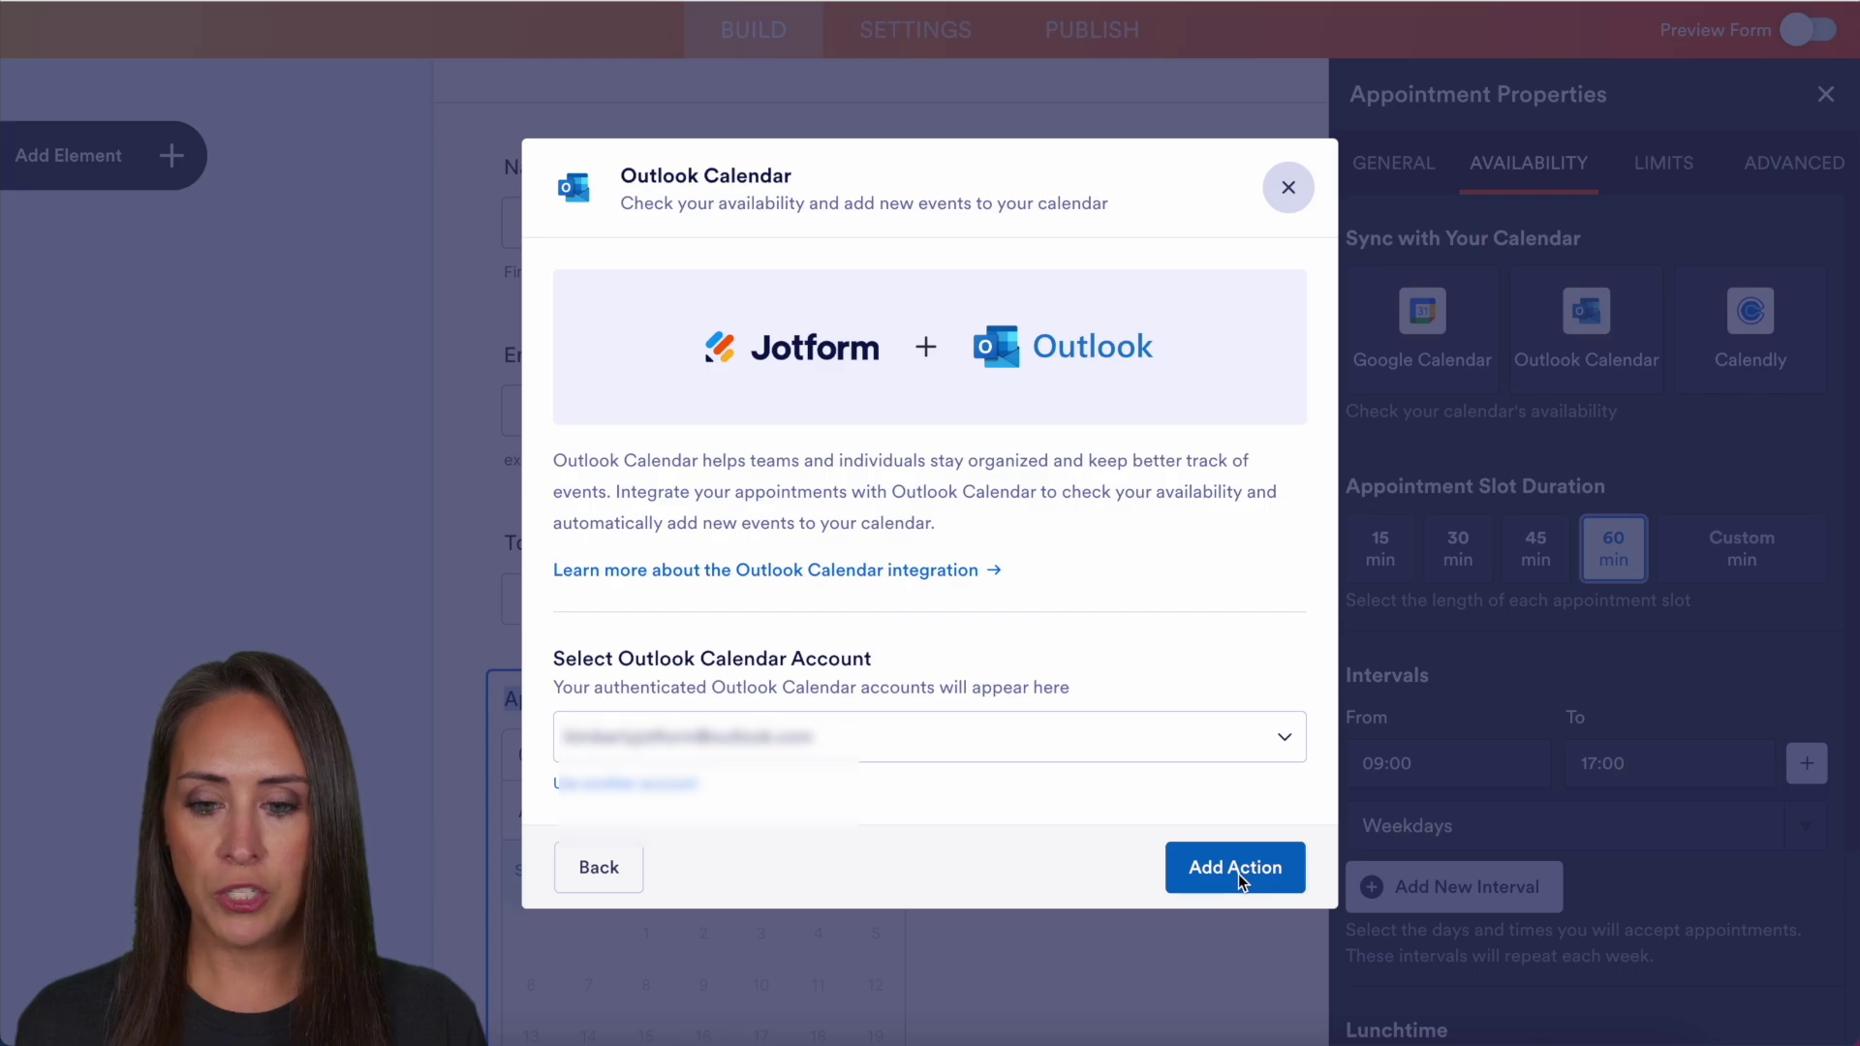
click(1238, 874)
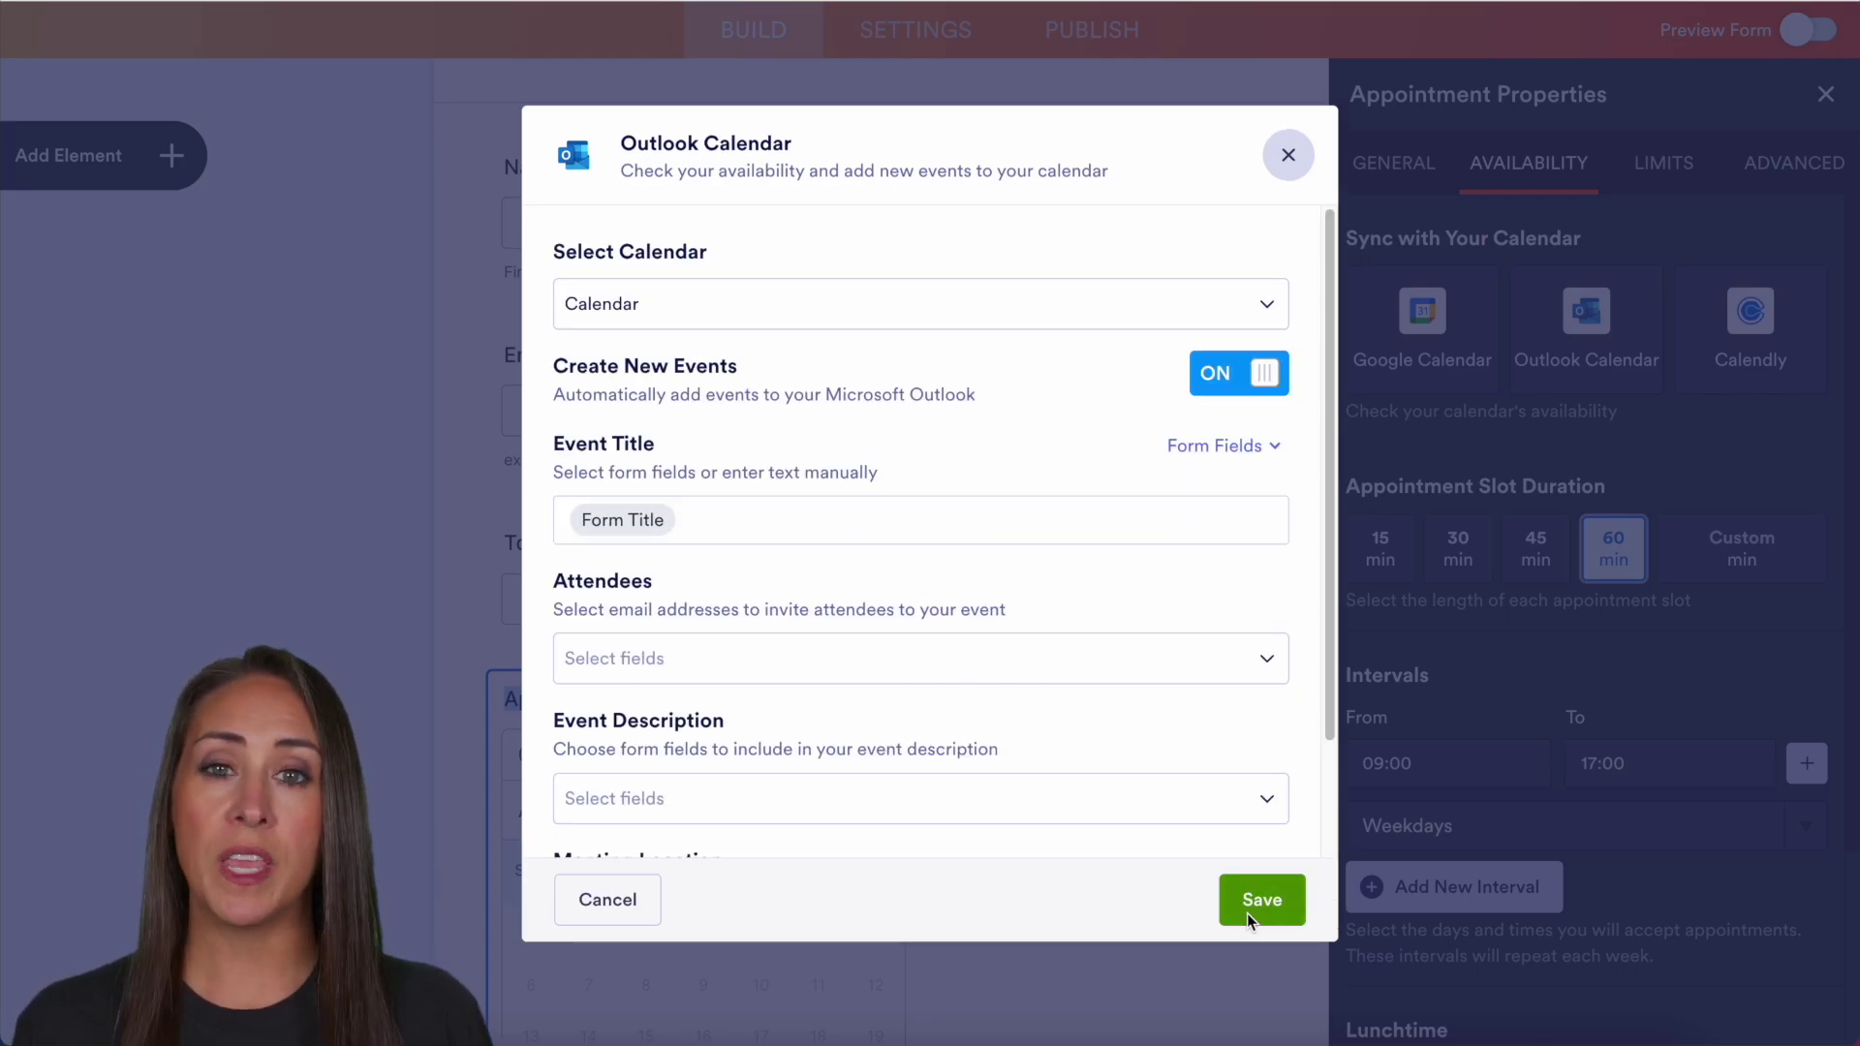
click(1217, 289)
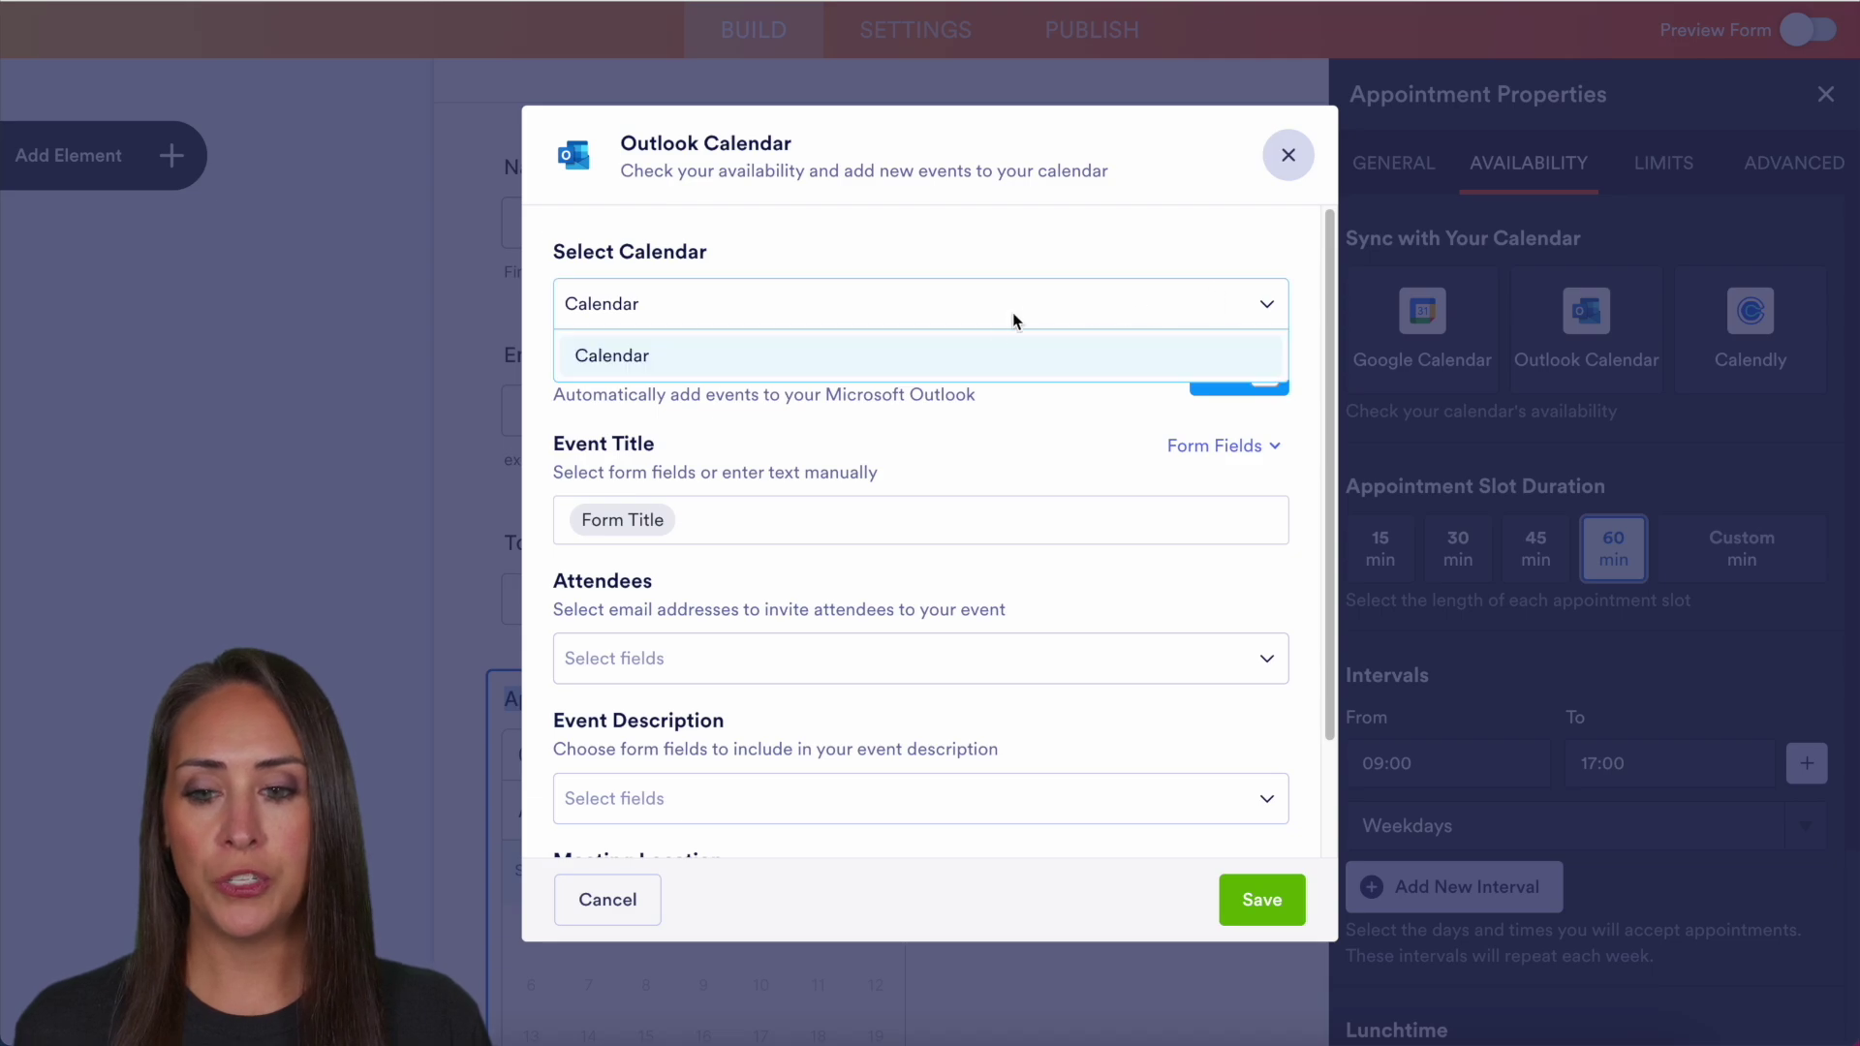
click(1028, 248)
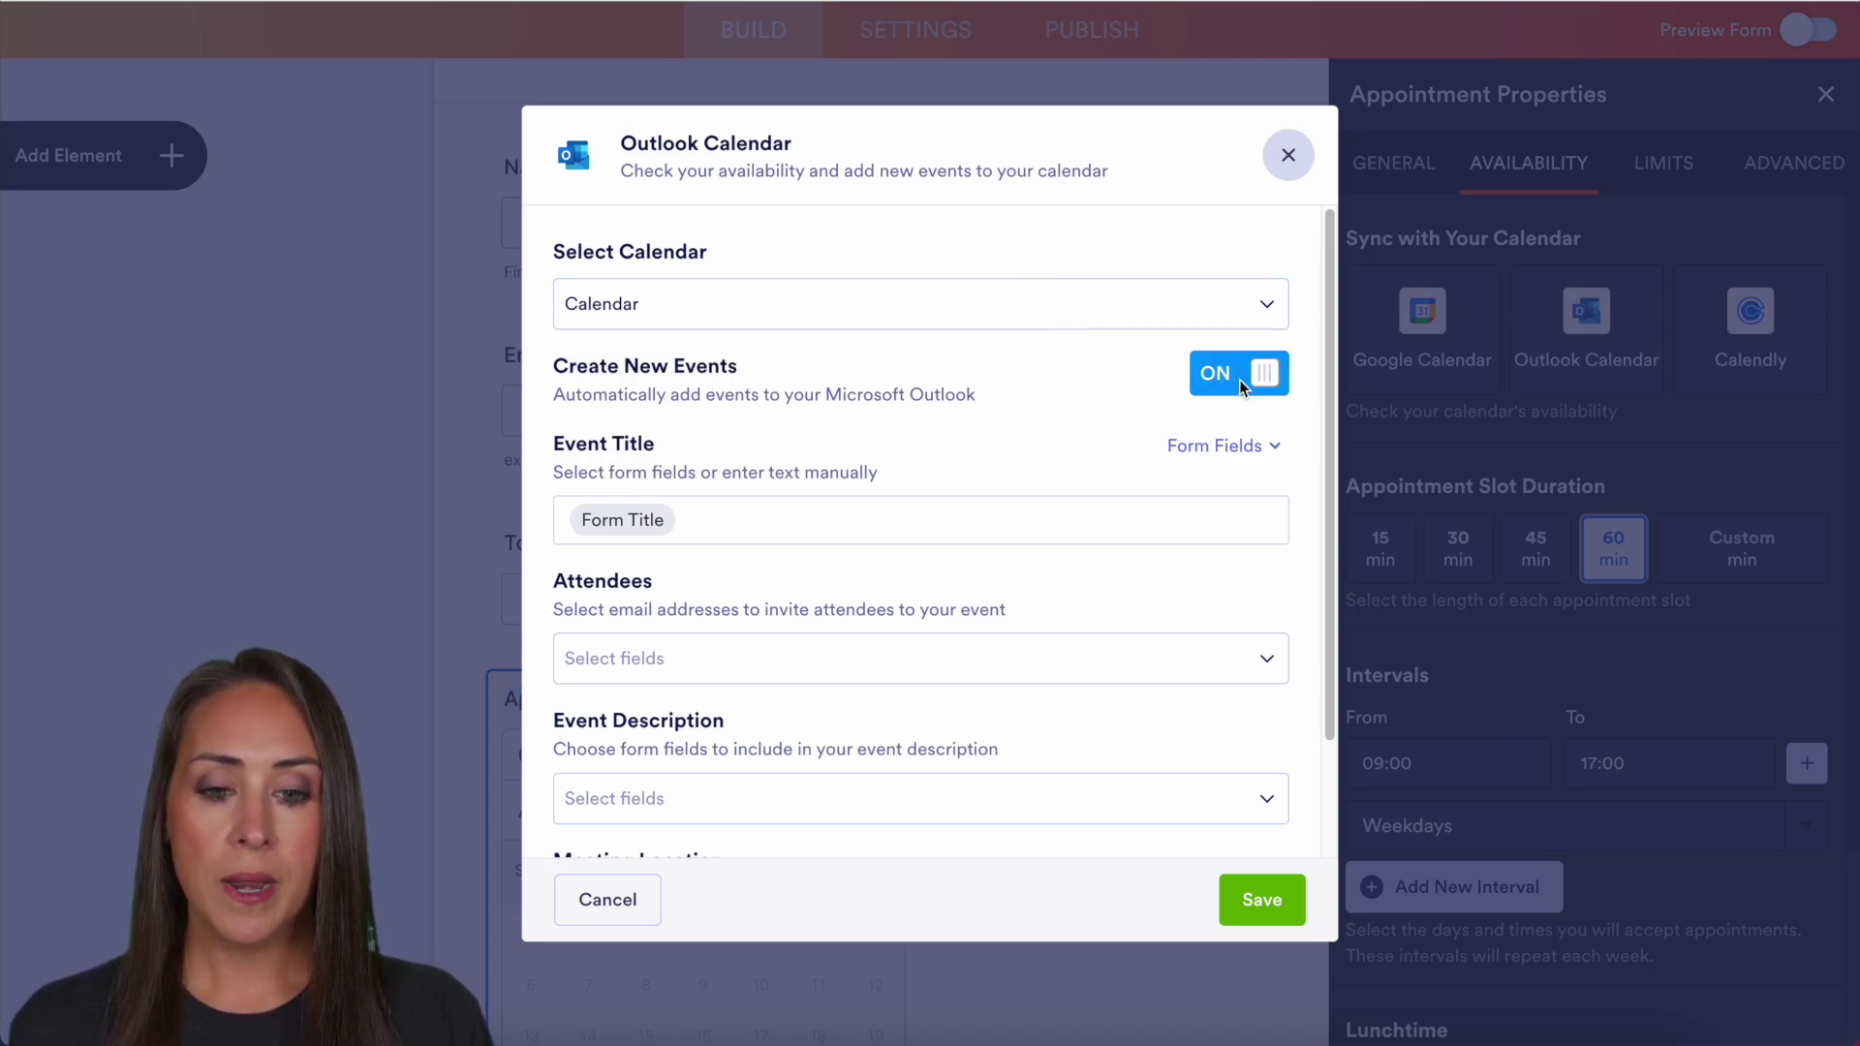
scroll(1019, 440, down, 2)
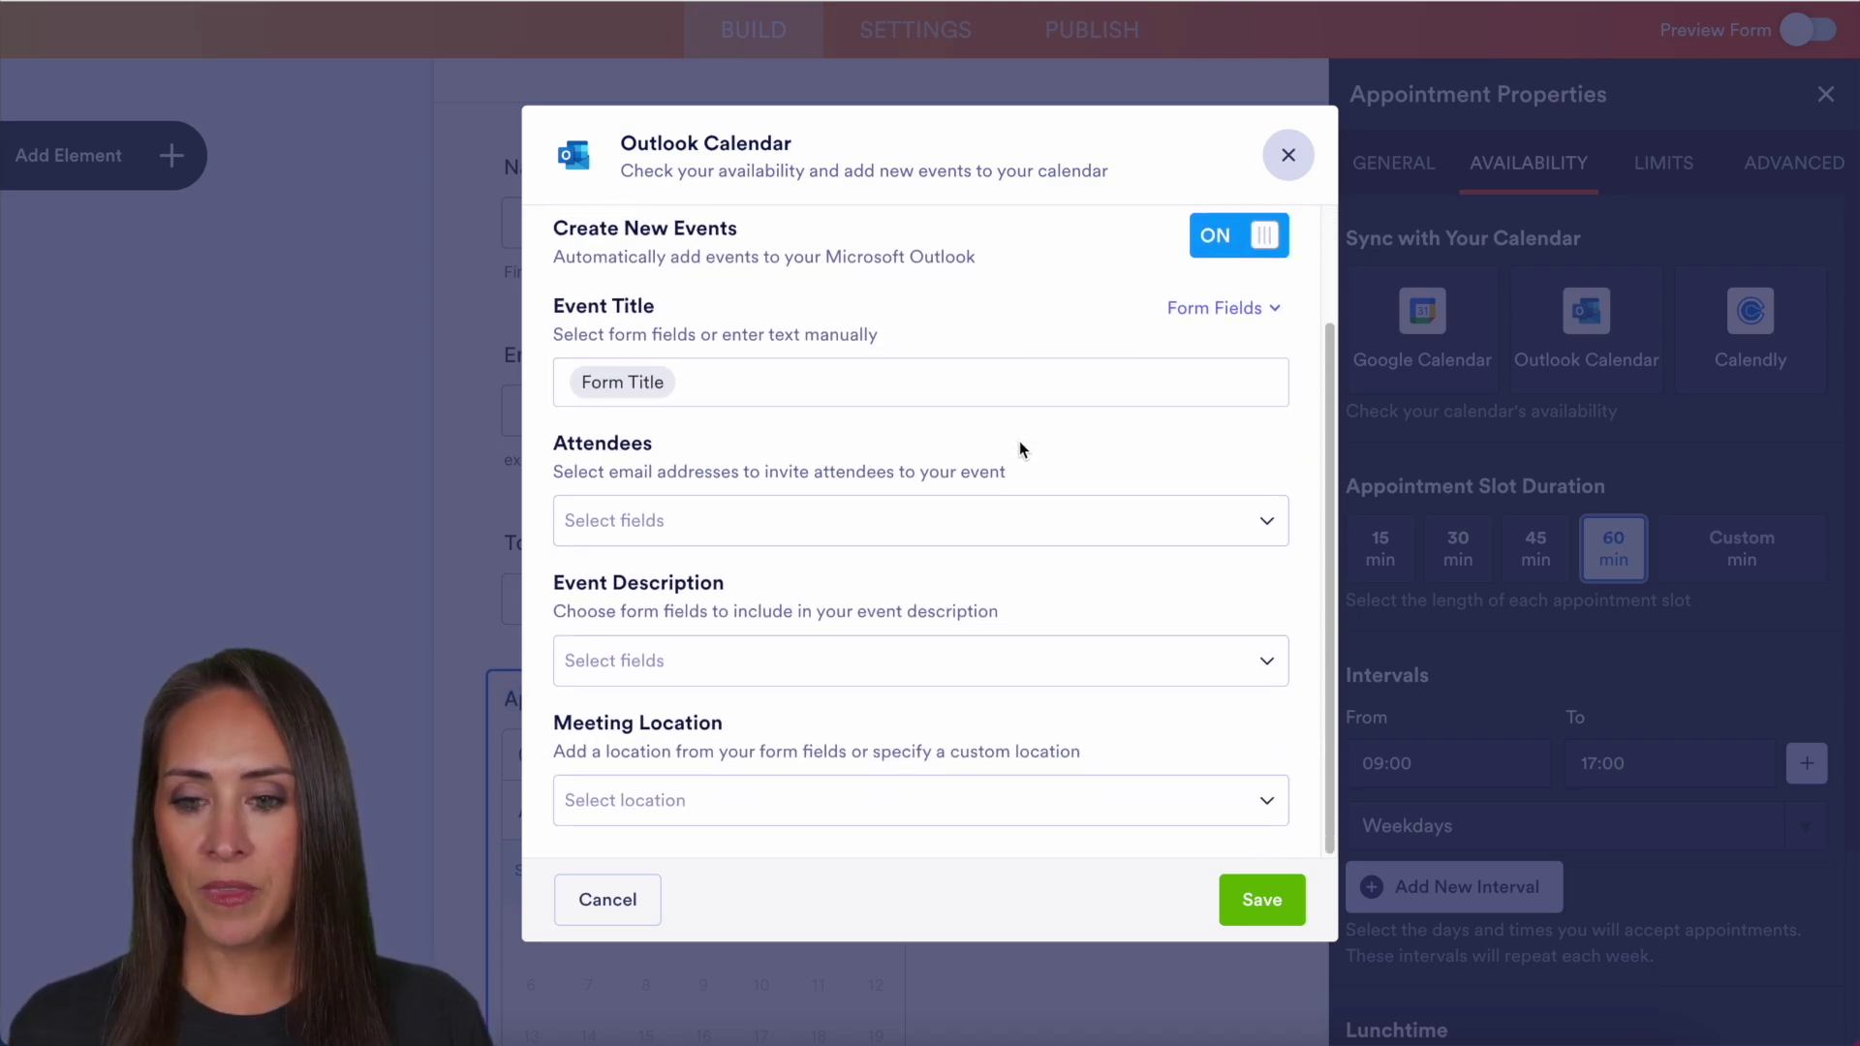
Title events 'Form Title - Name', invite the Email field, and add Topic as description
click(727, 387)
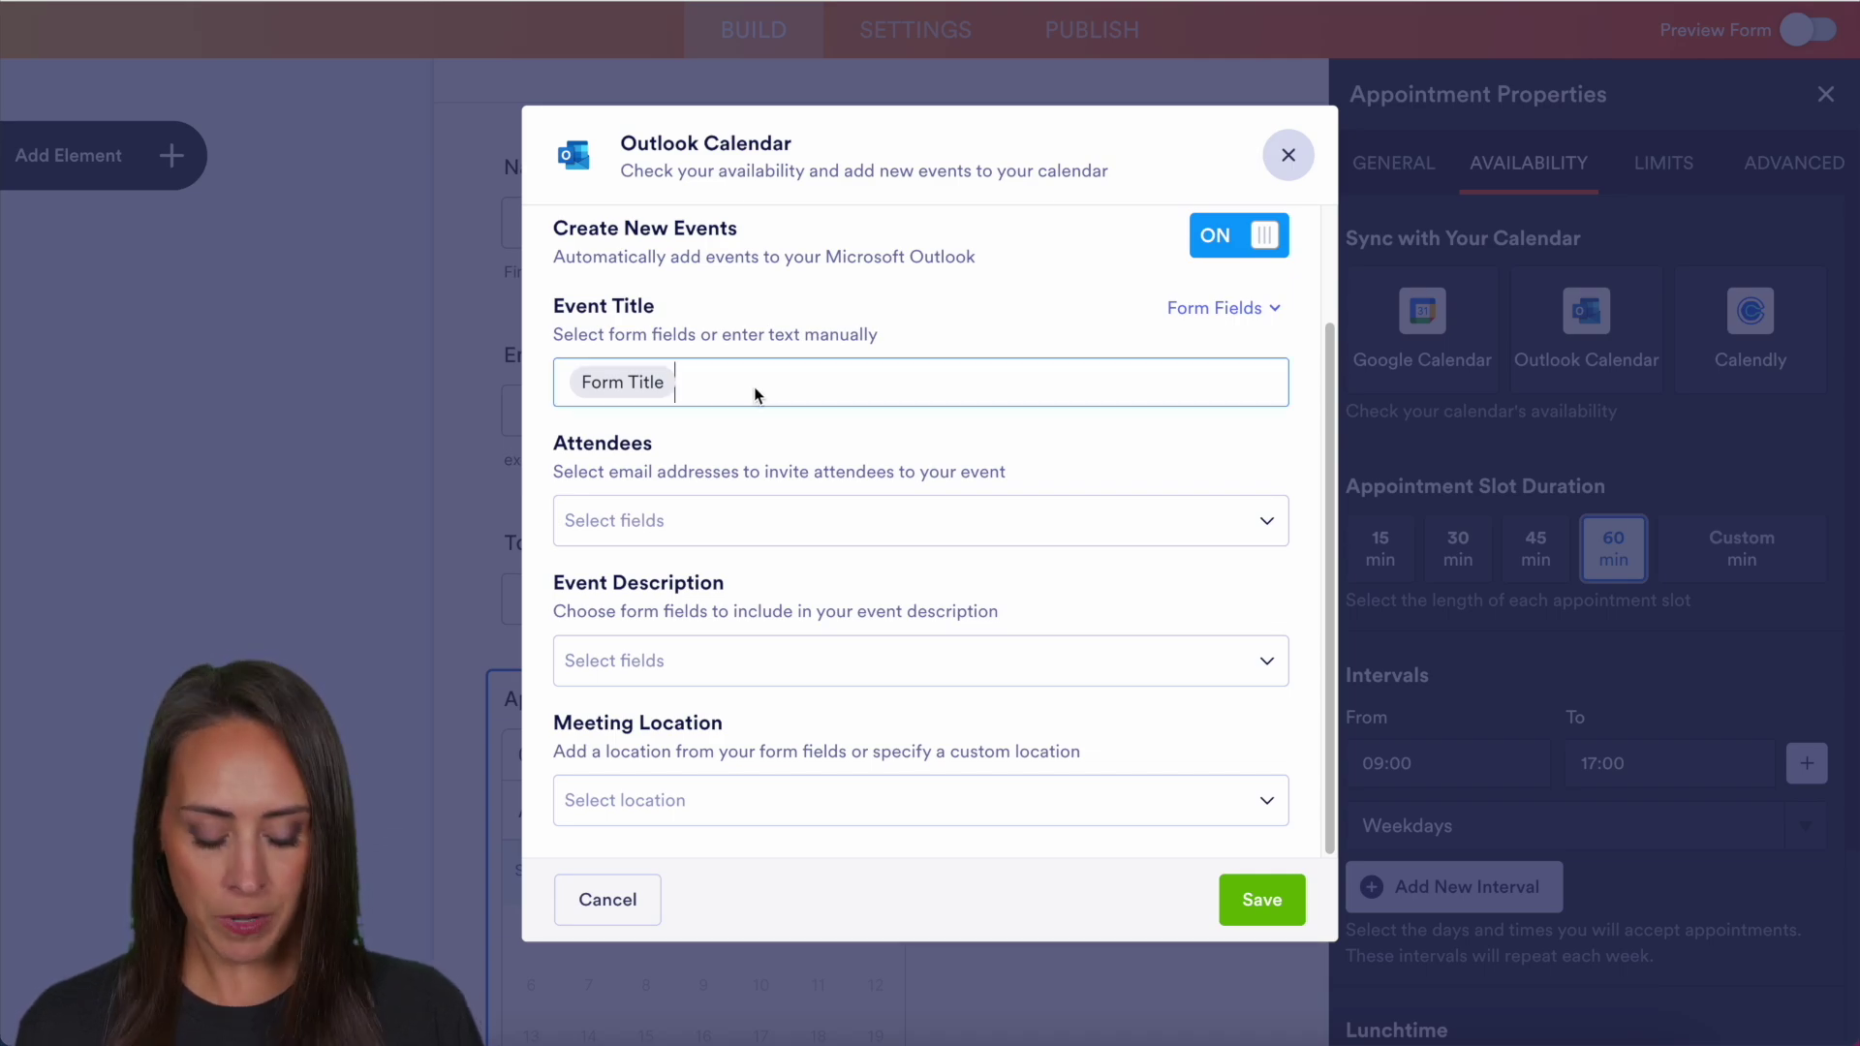
text(-)
click(1222, 310)
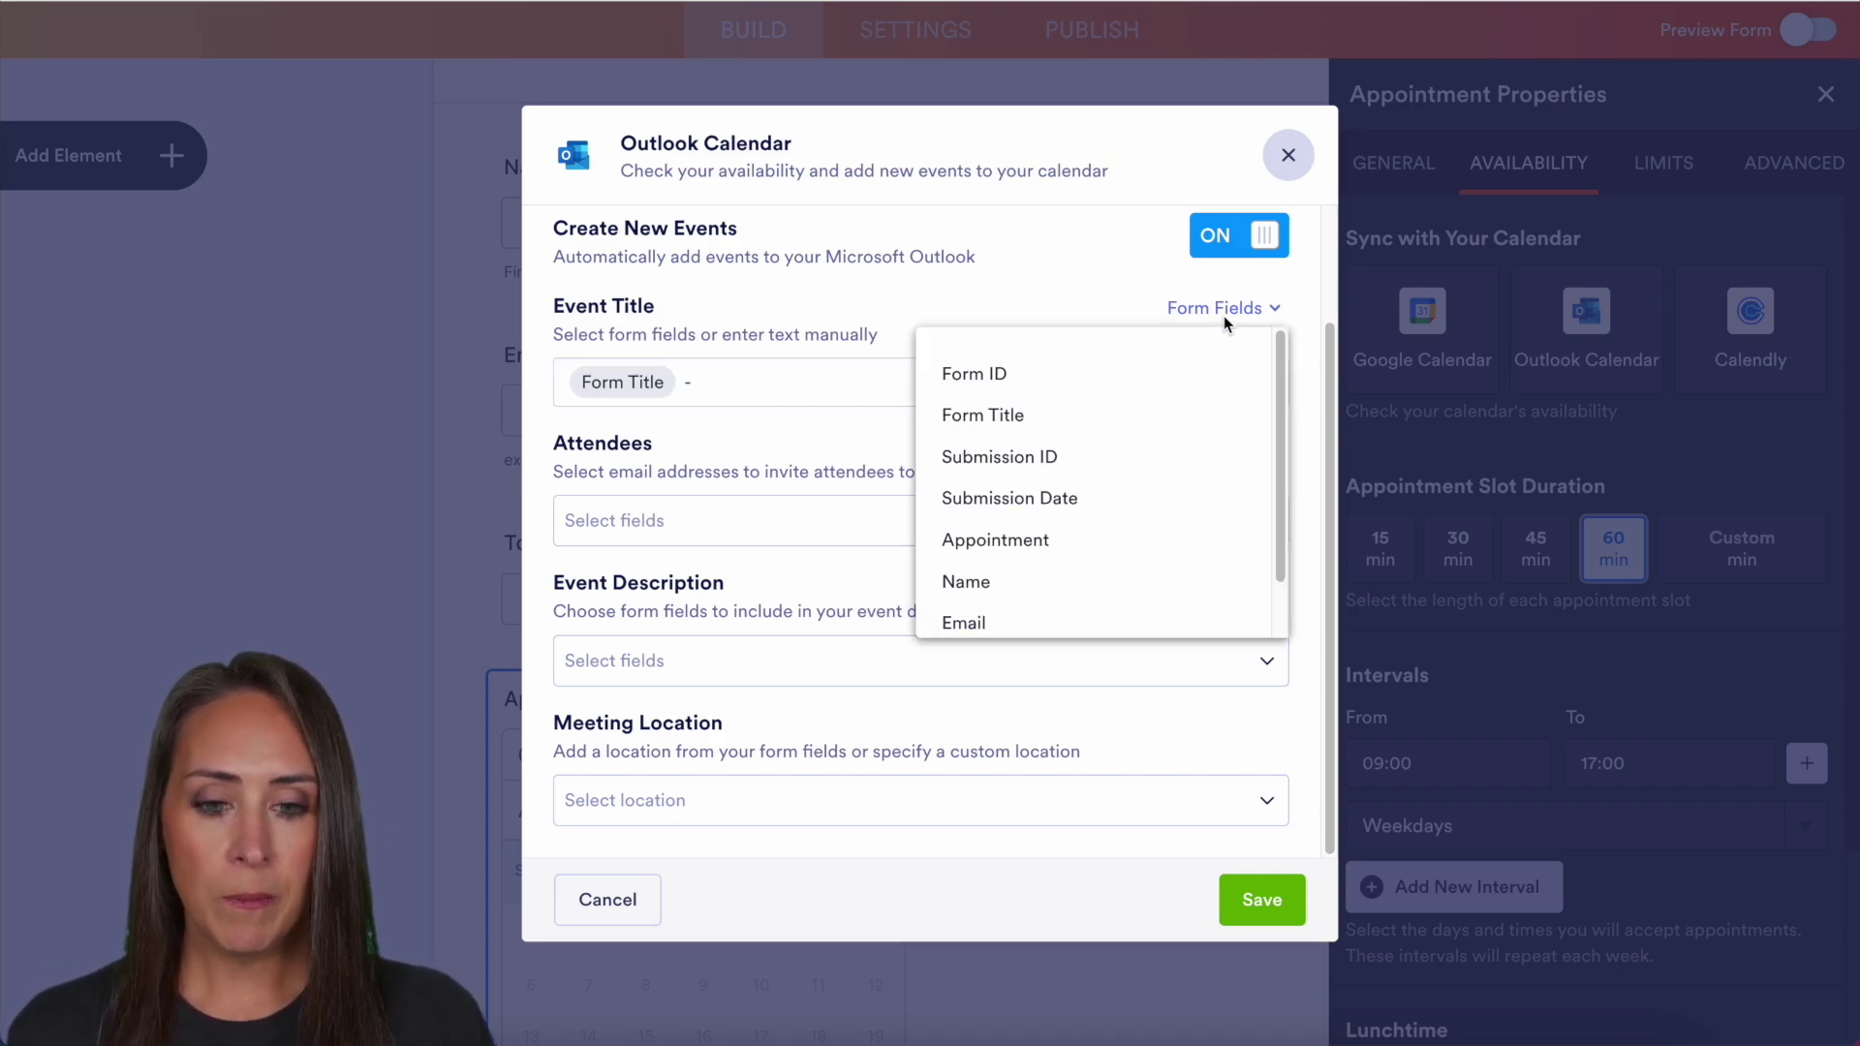
click(1130, 586)
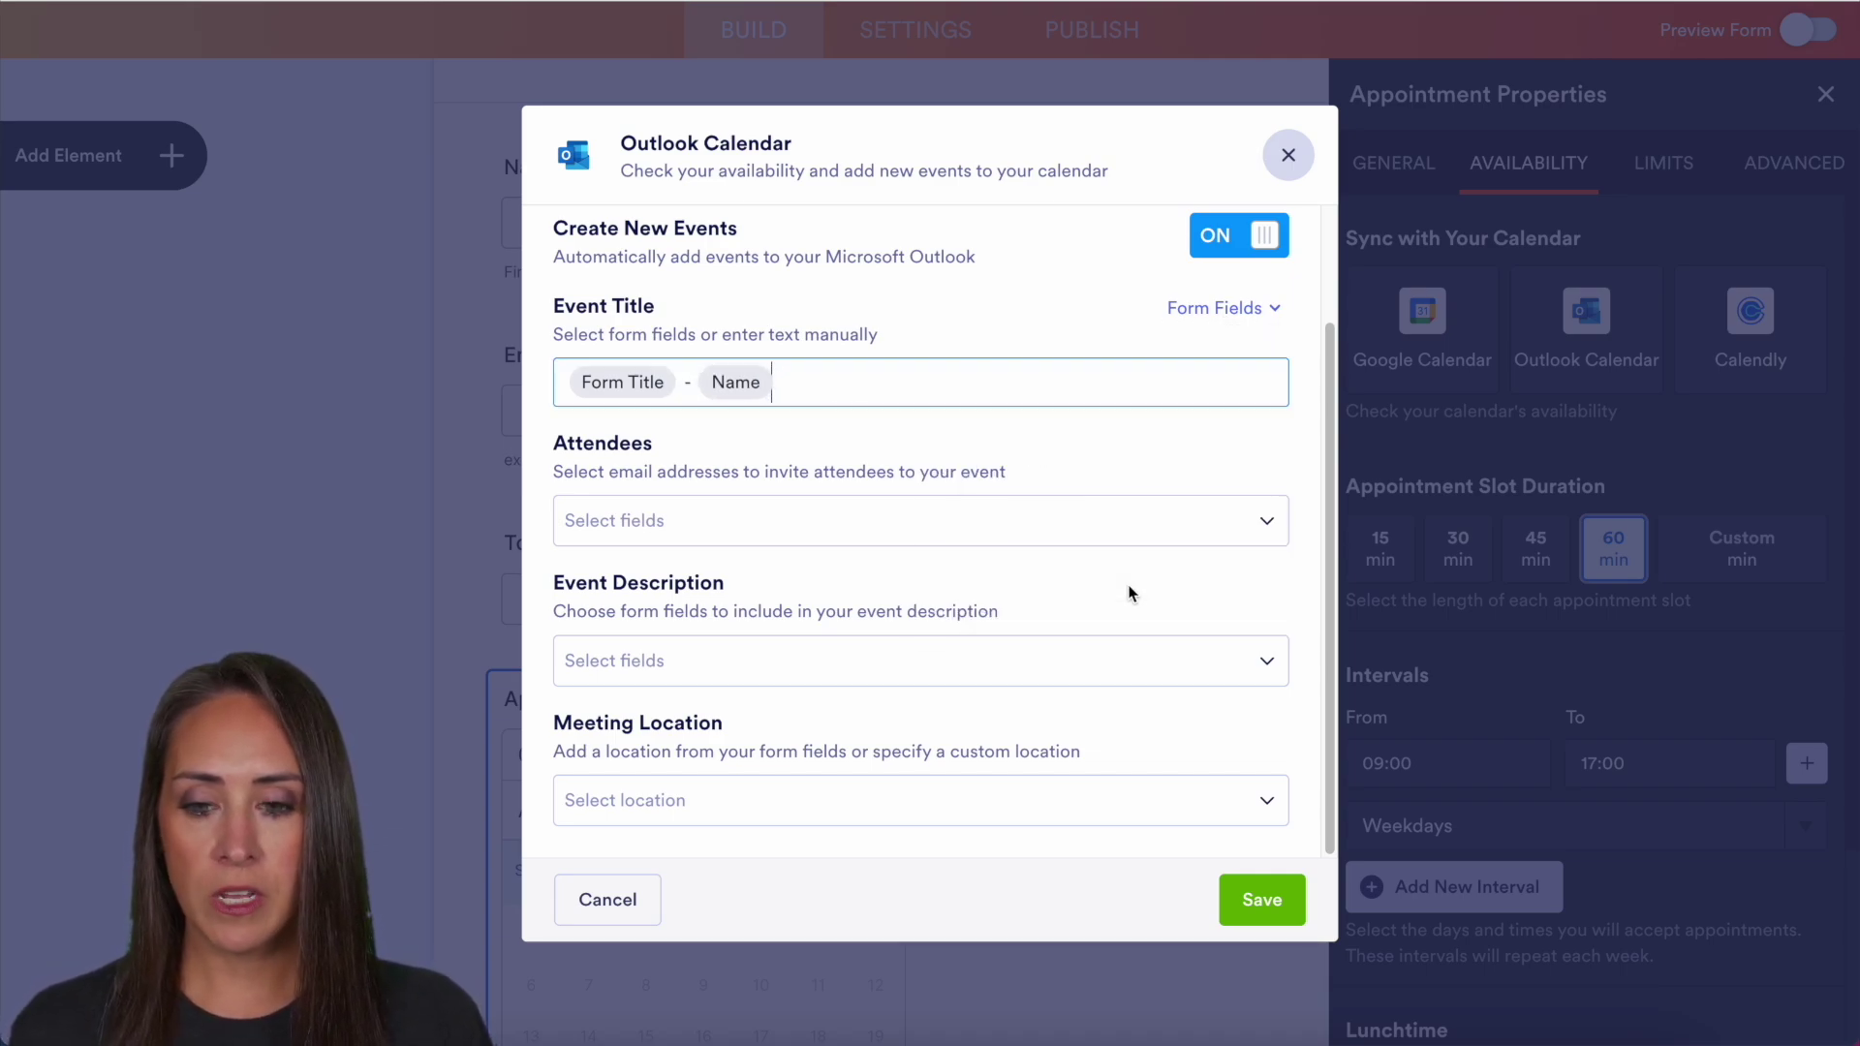
click(1171, 531)
click(944, 574)
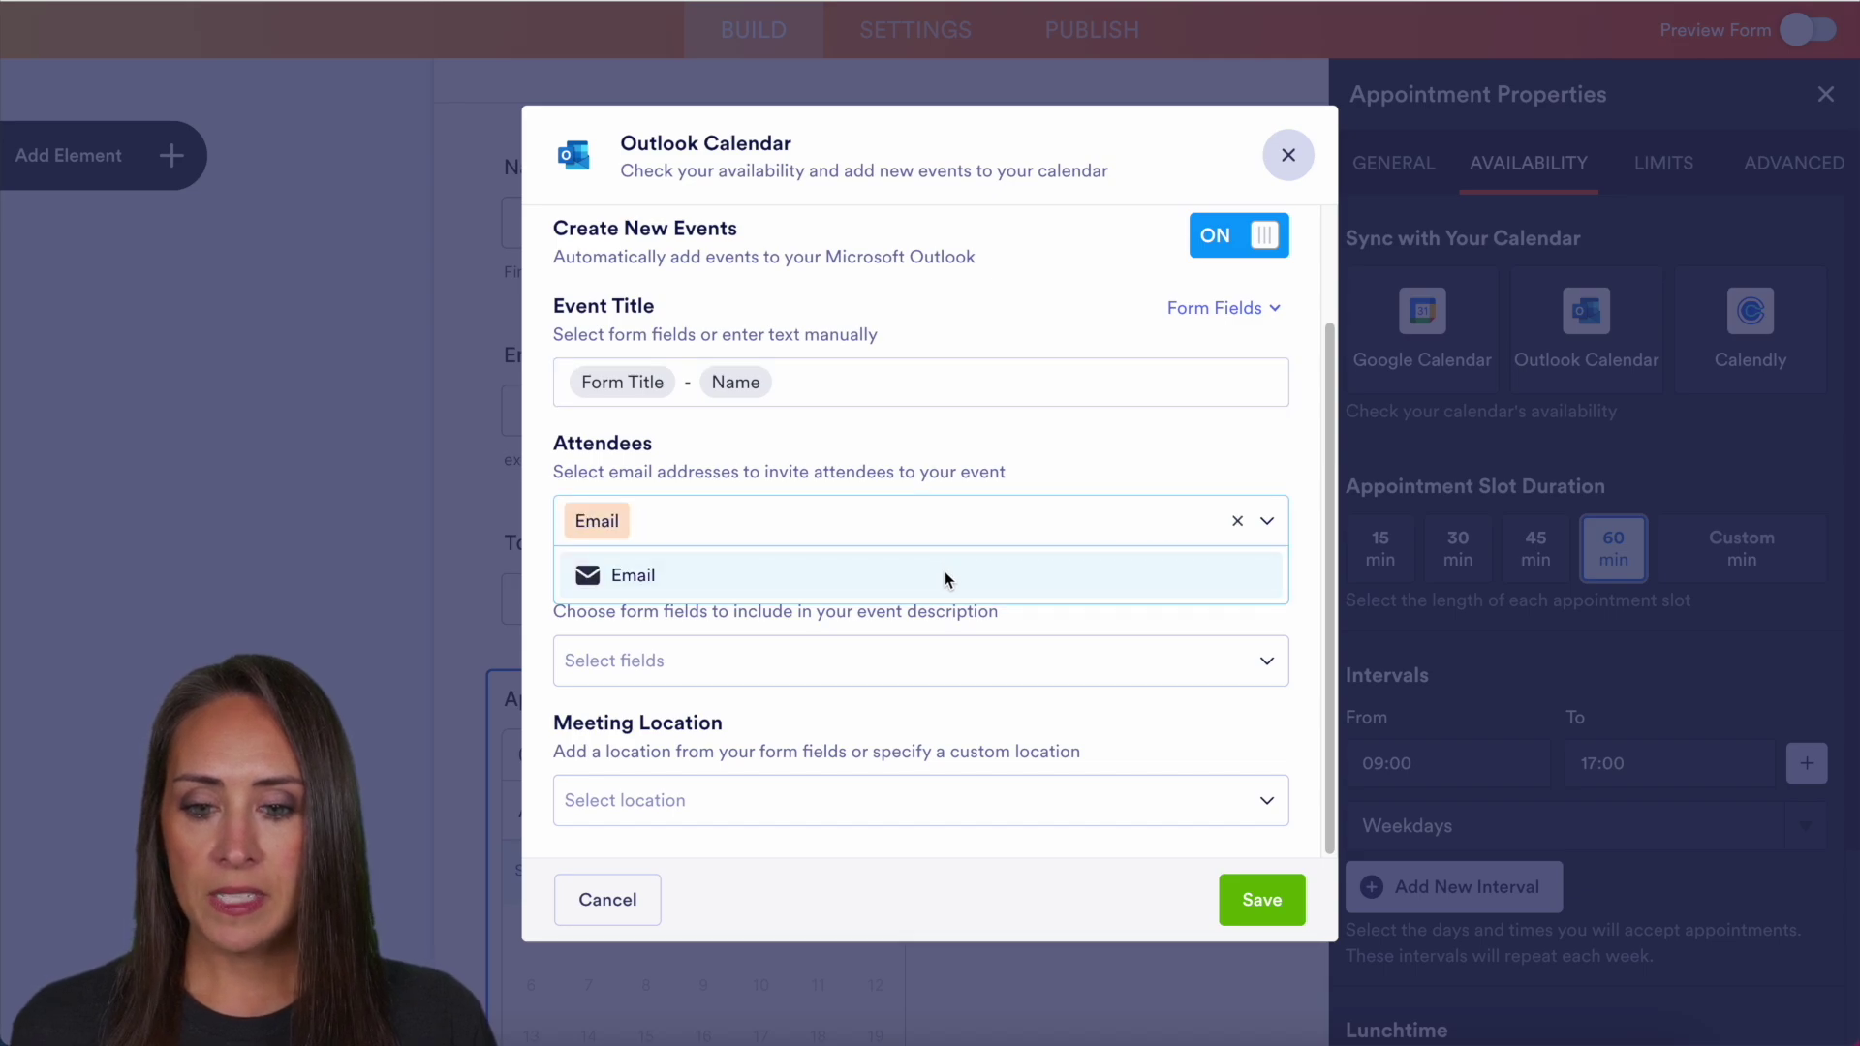
click(974, 663)
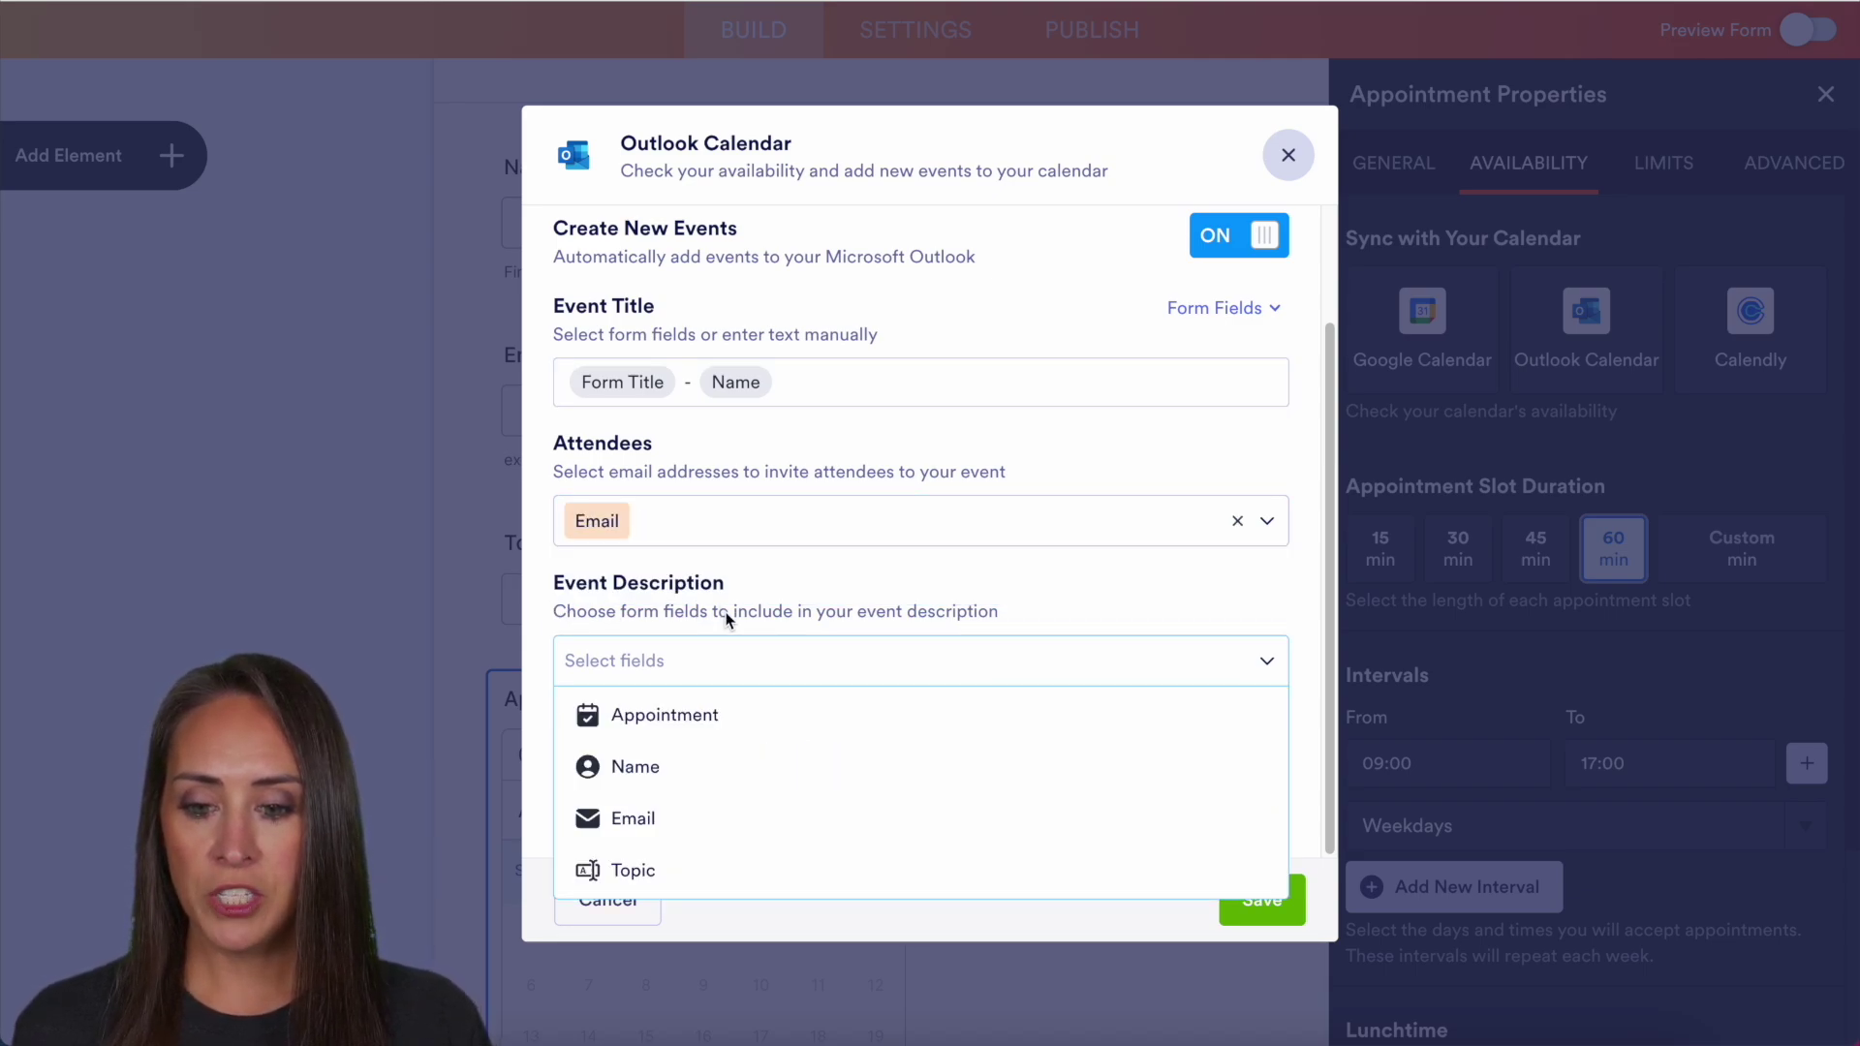
click(678, 865)
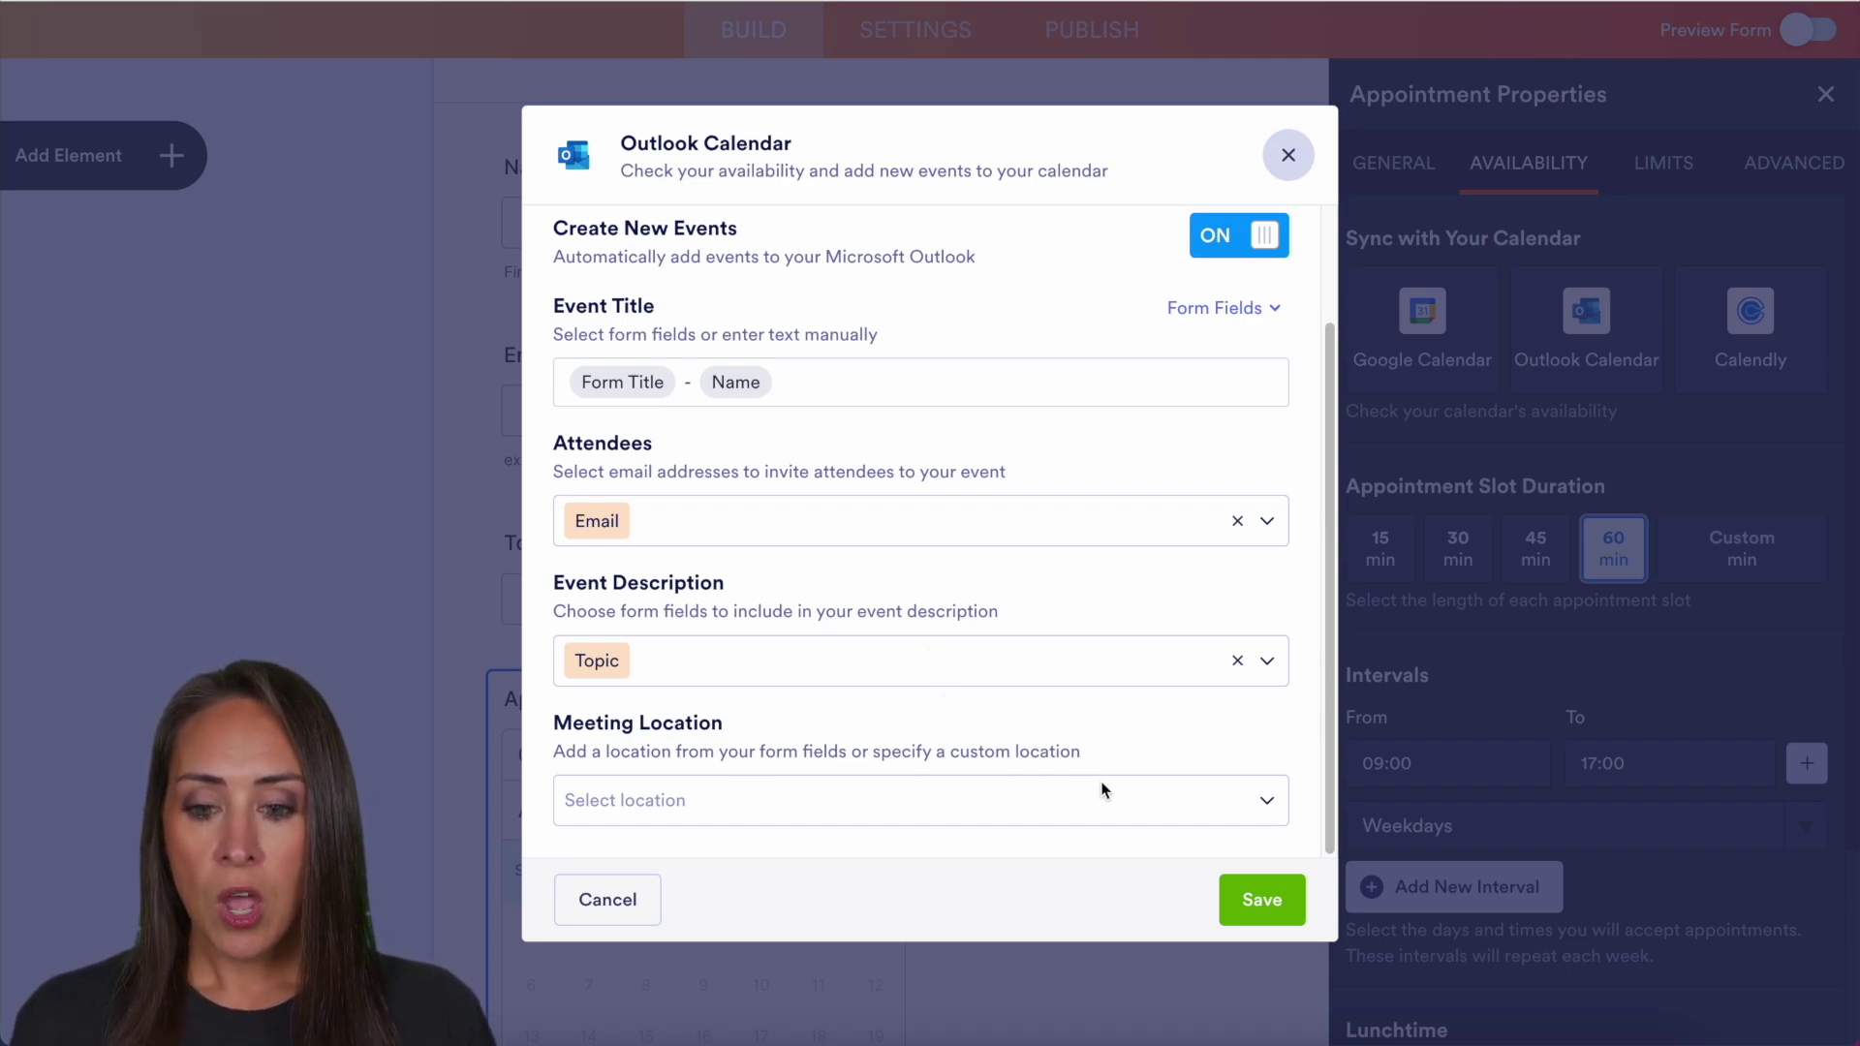
Leave the meeting location unset and save the Outlook Calendar event settings
click(1136, 795)
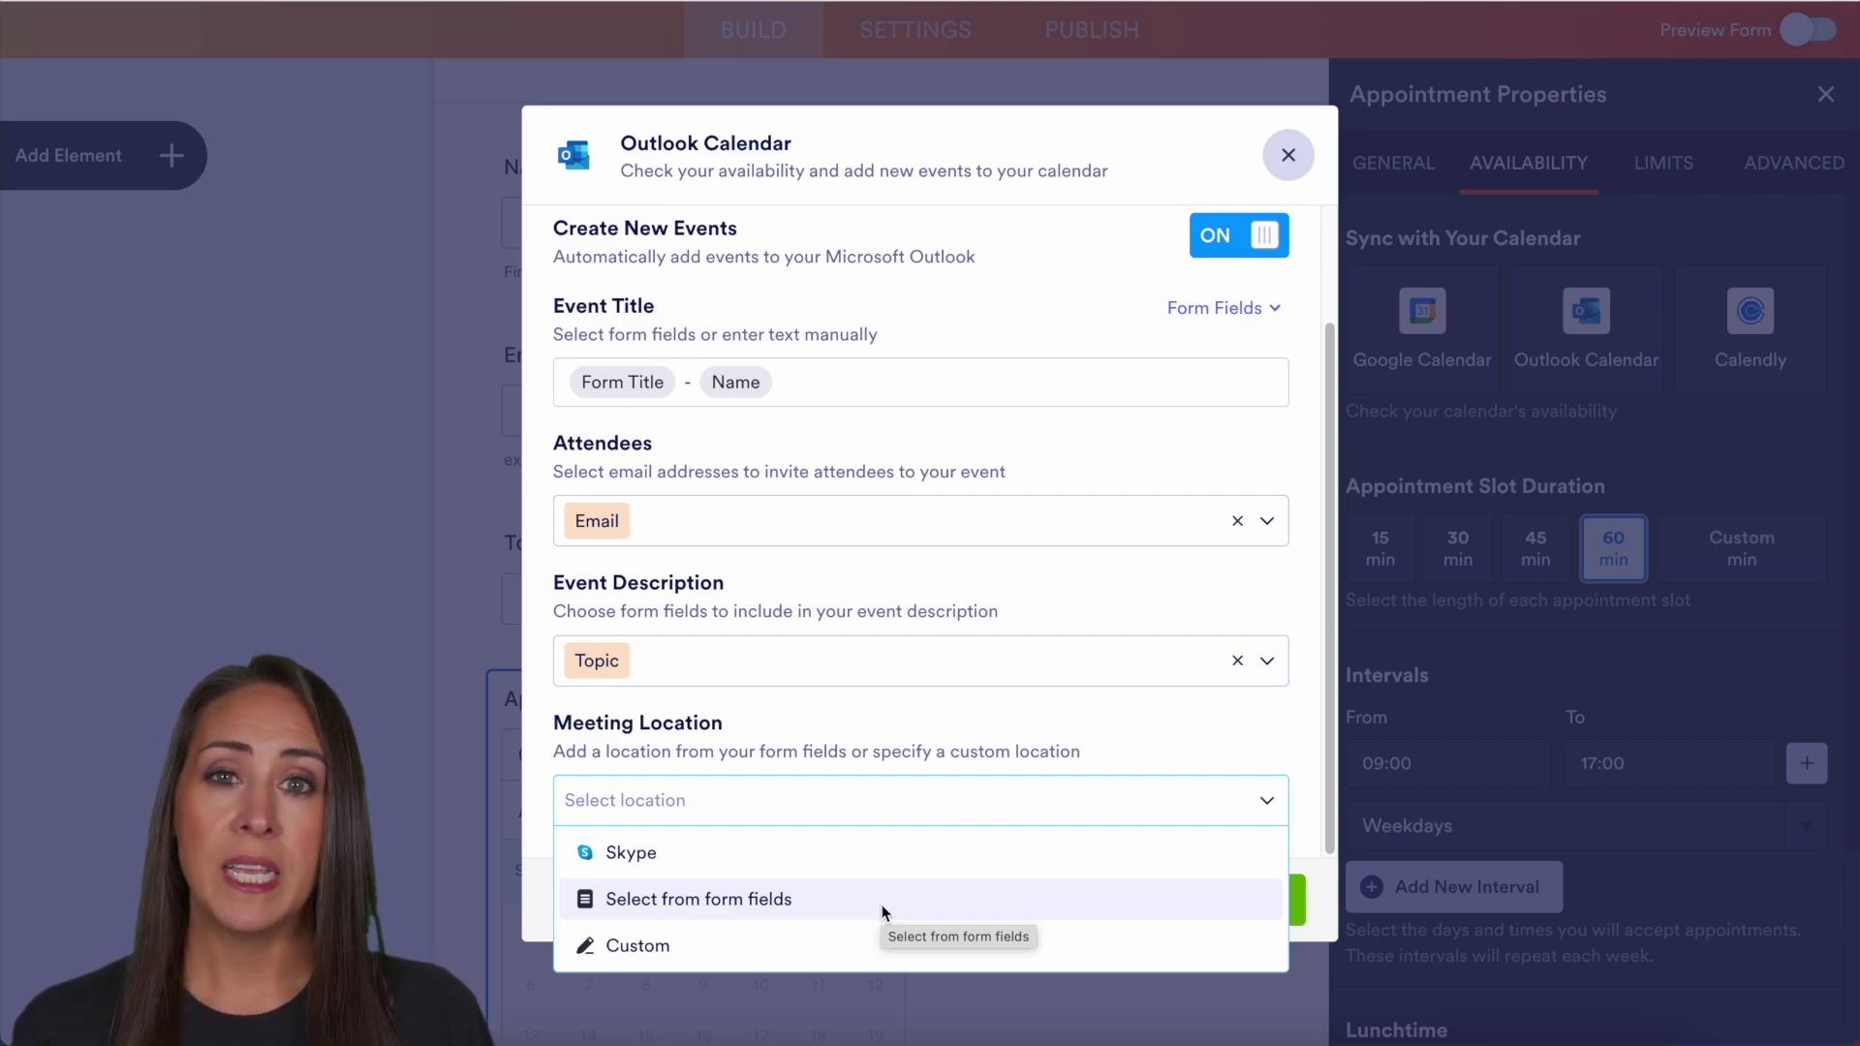
click(1087, 740)
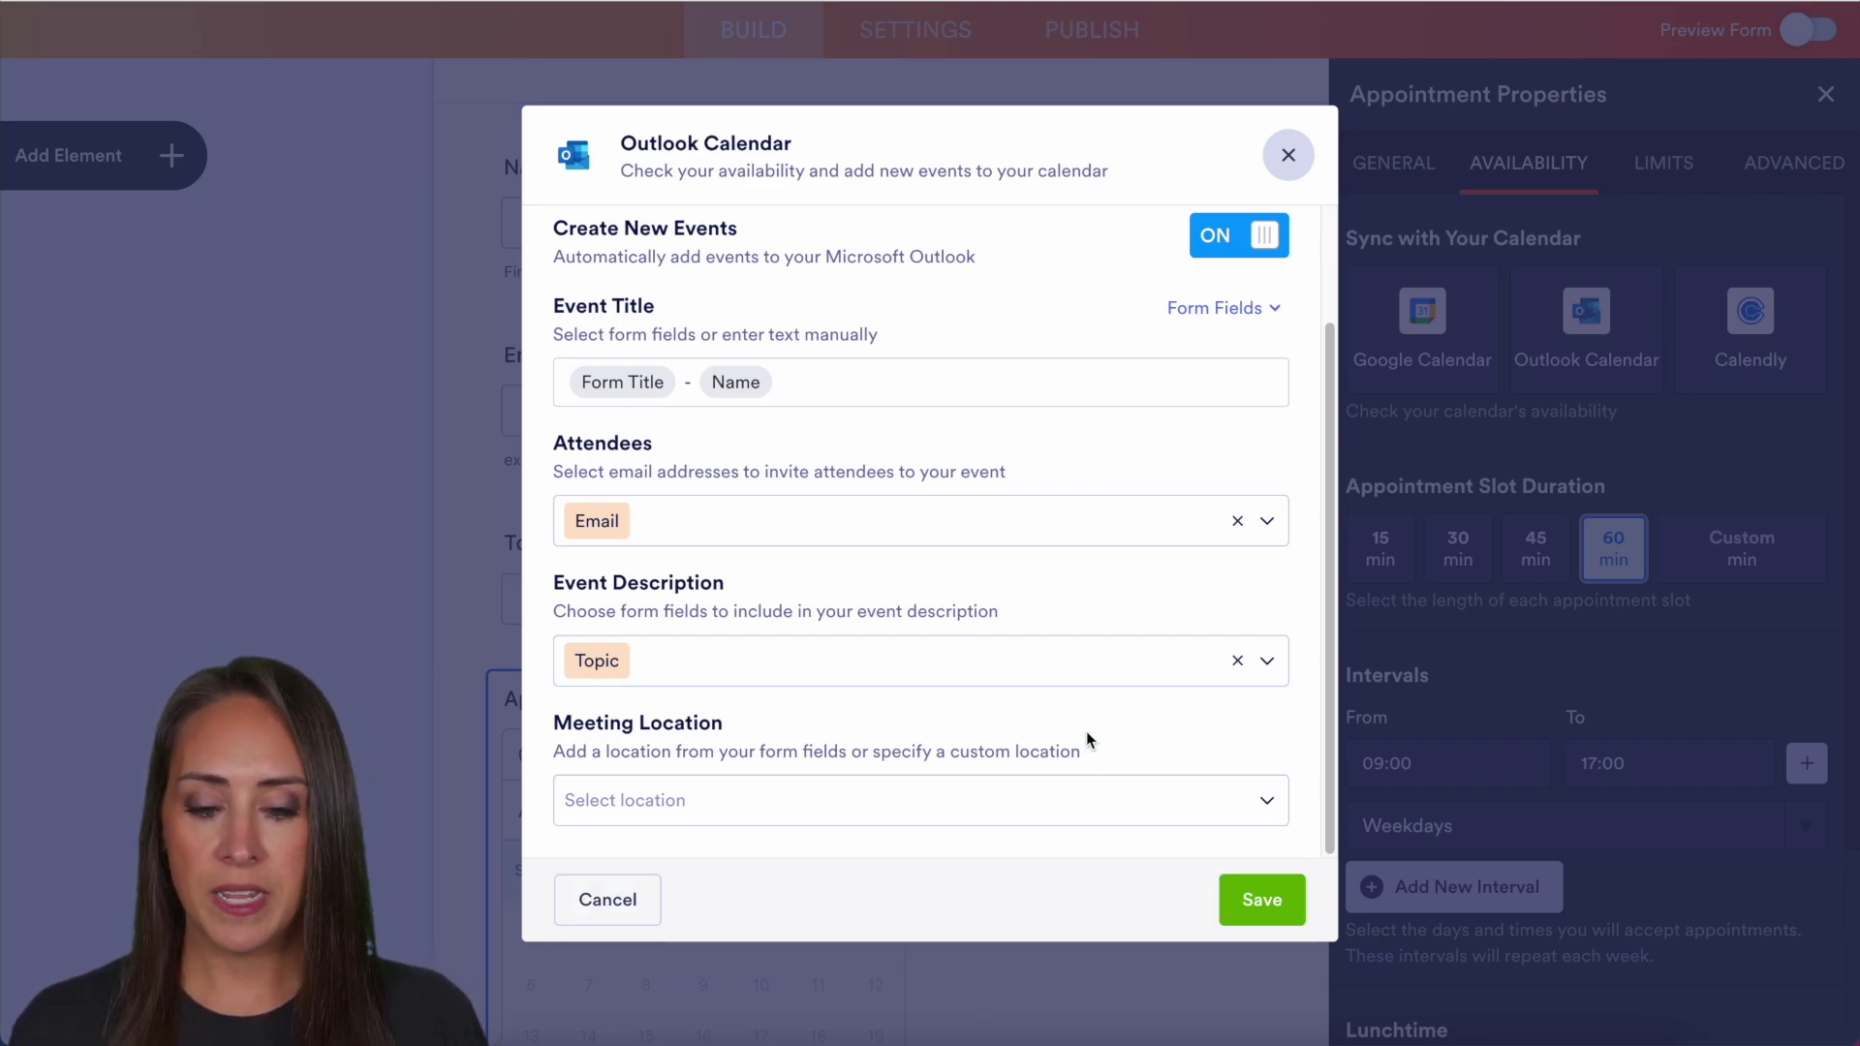
click(1288, 896)
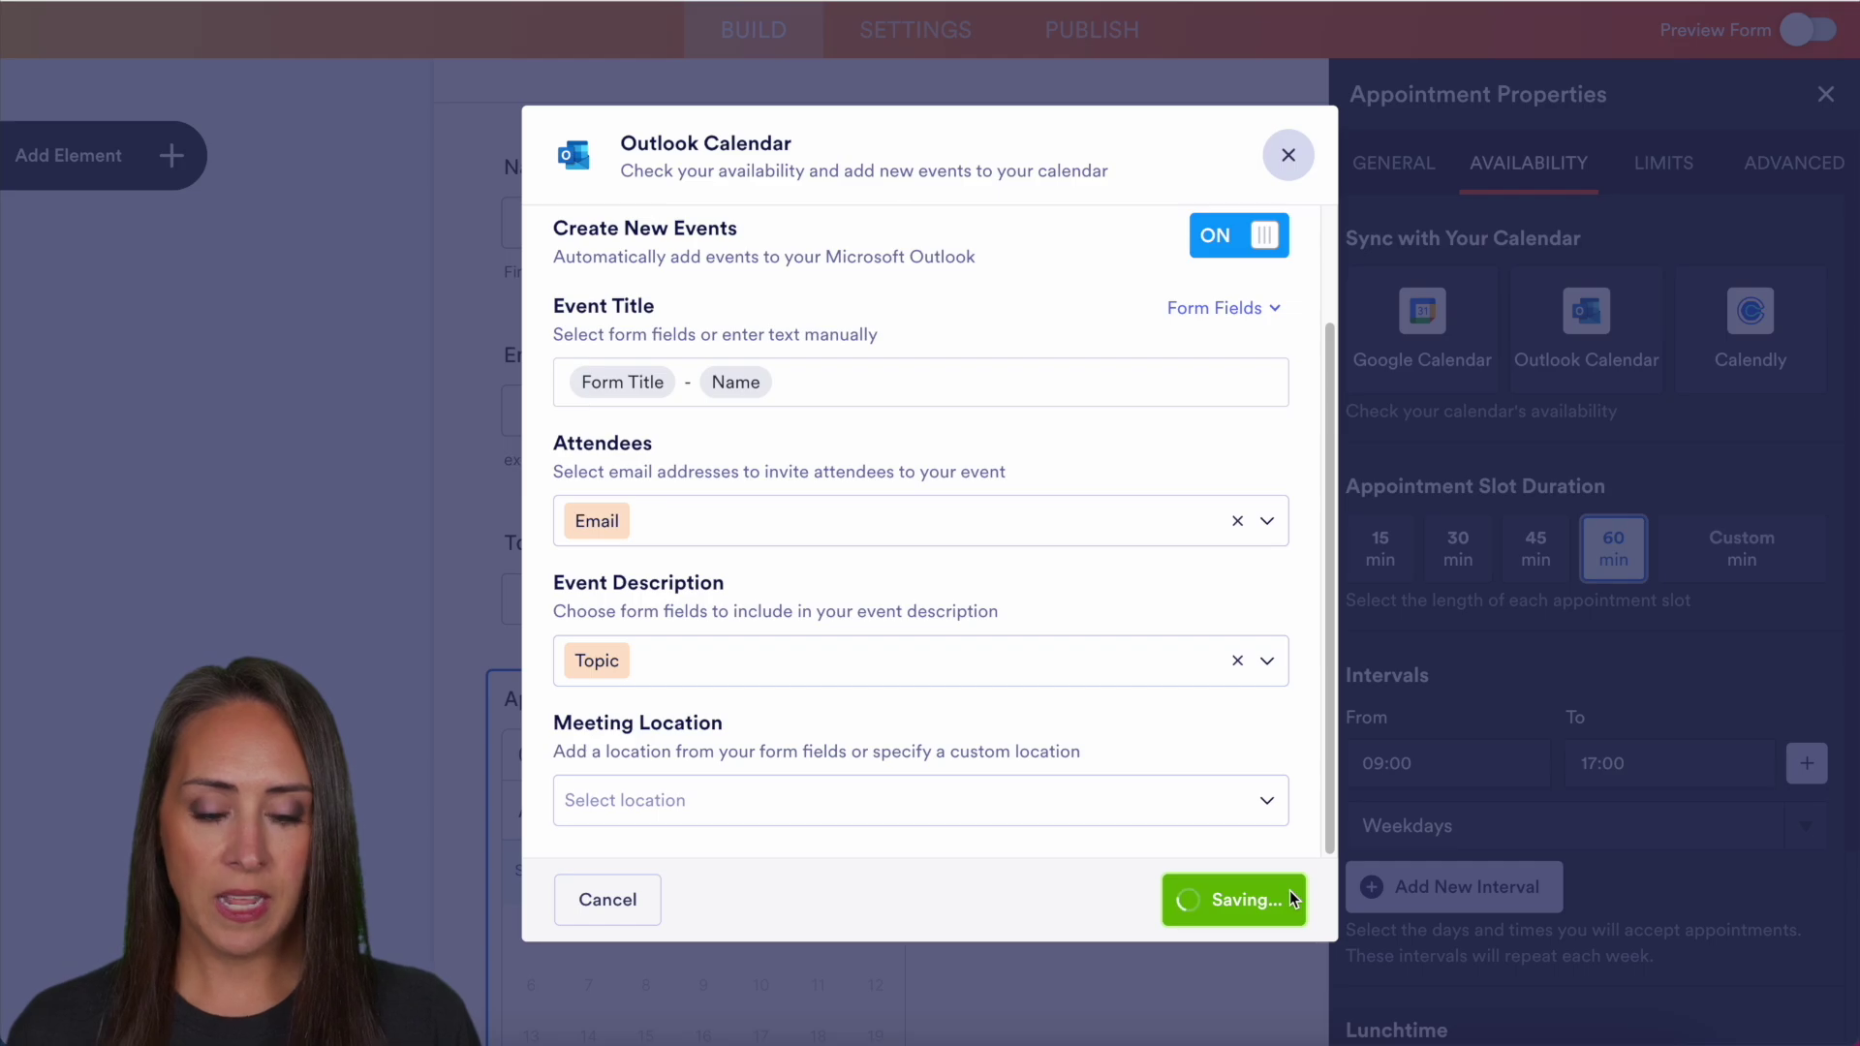
scroll(1652, 688, down, 2)
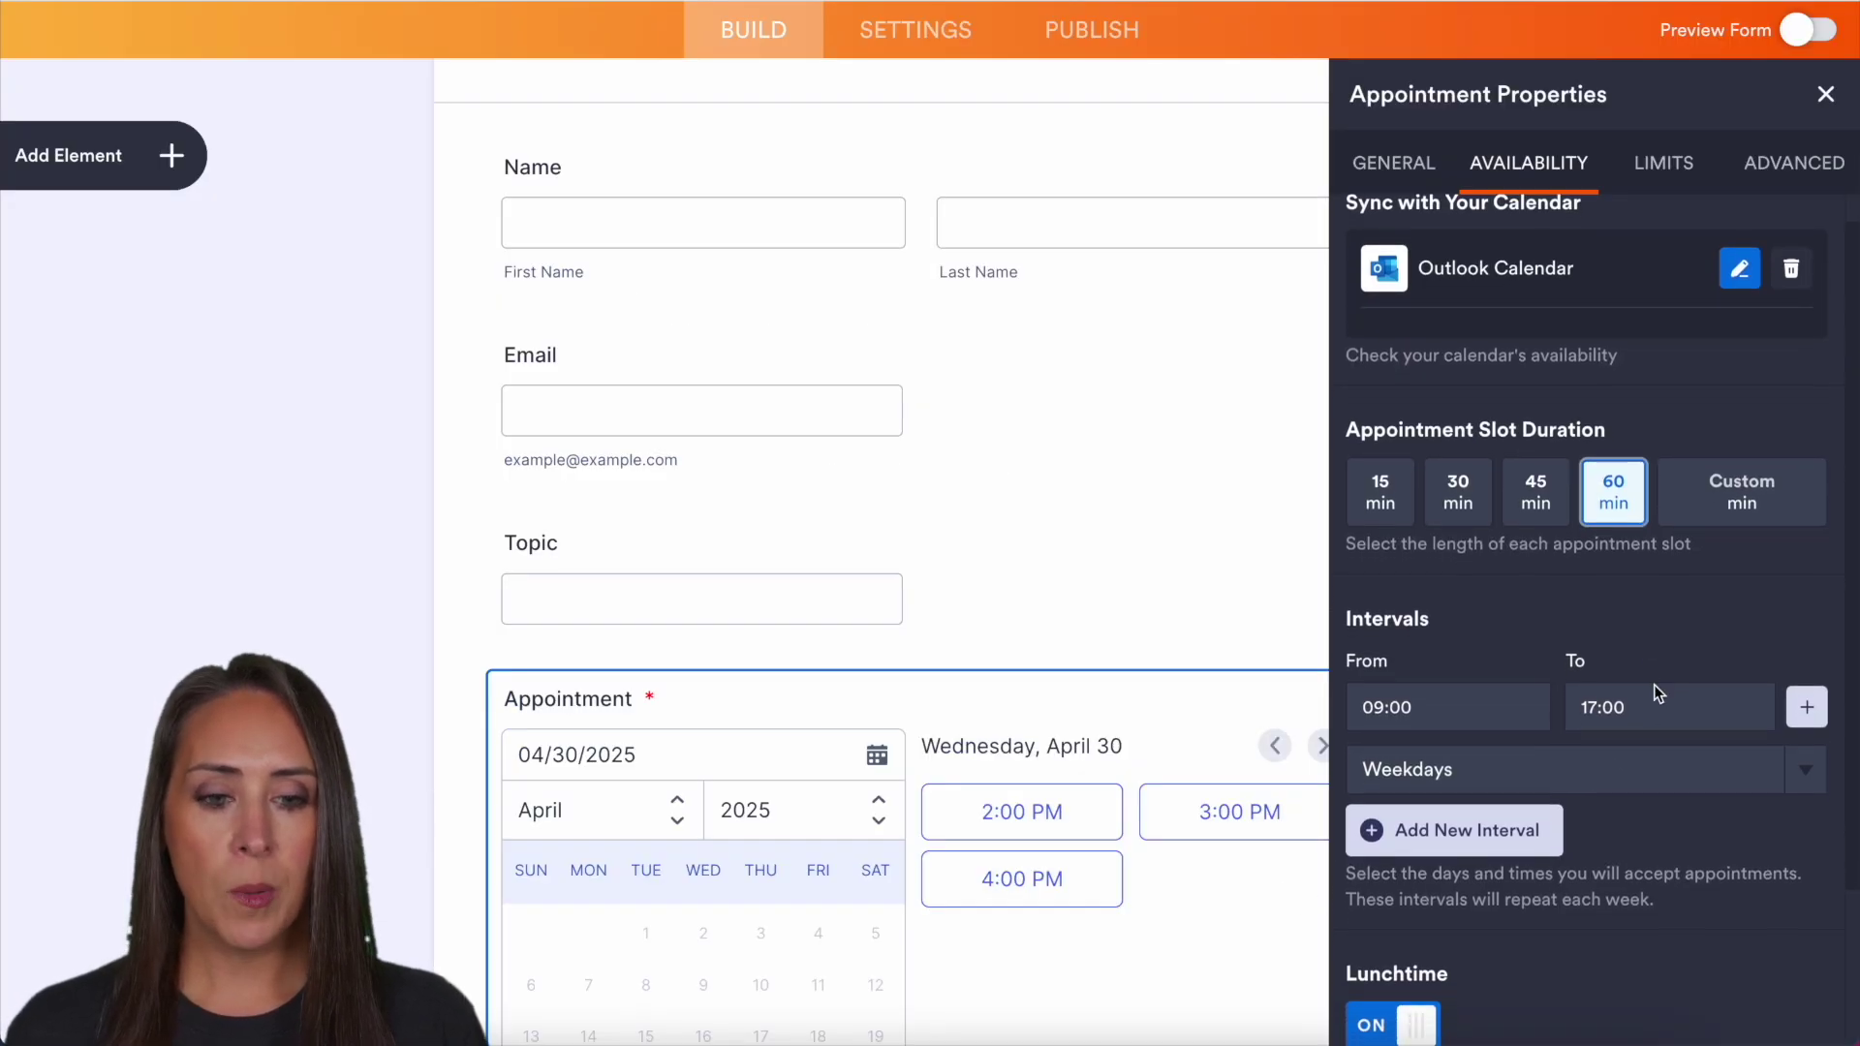
scroll(1654, 686, down, 2)
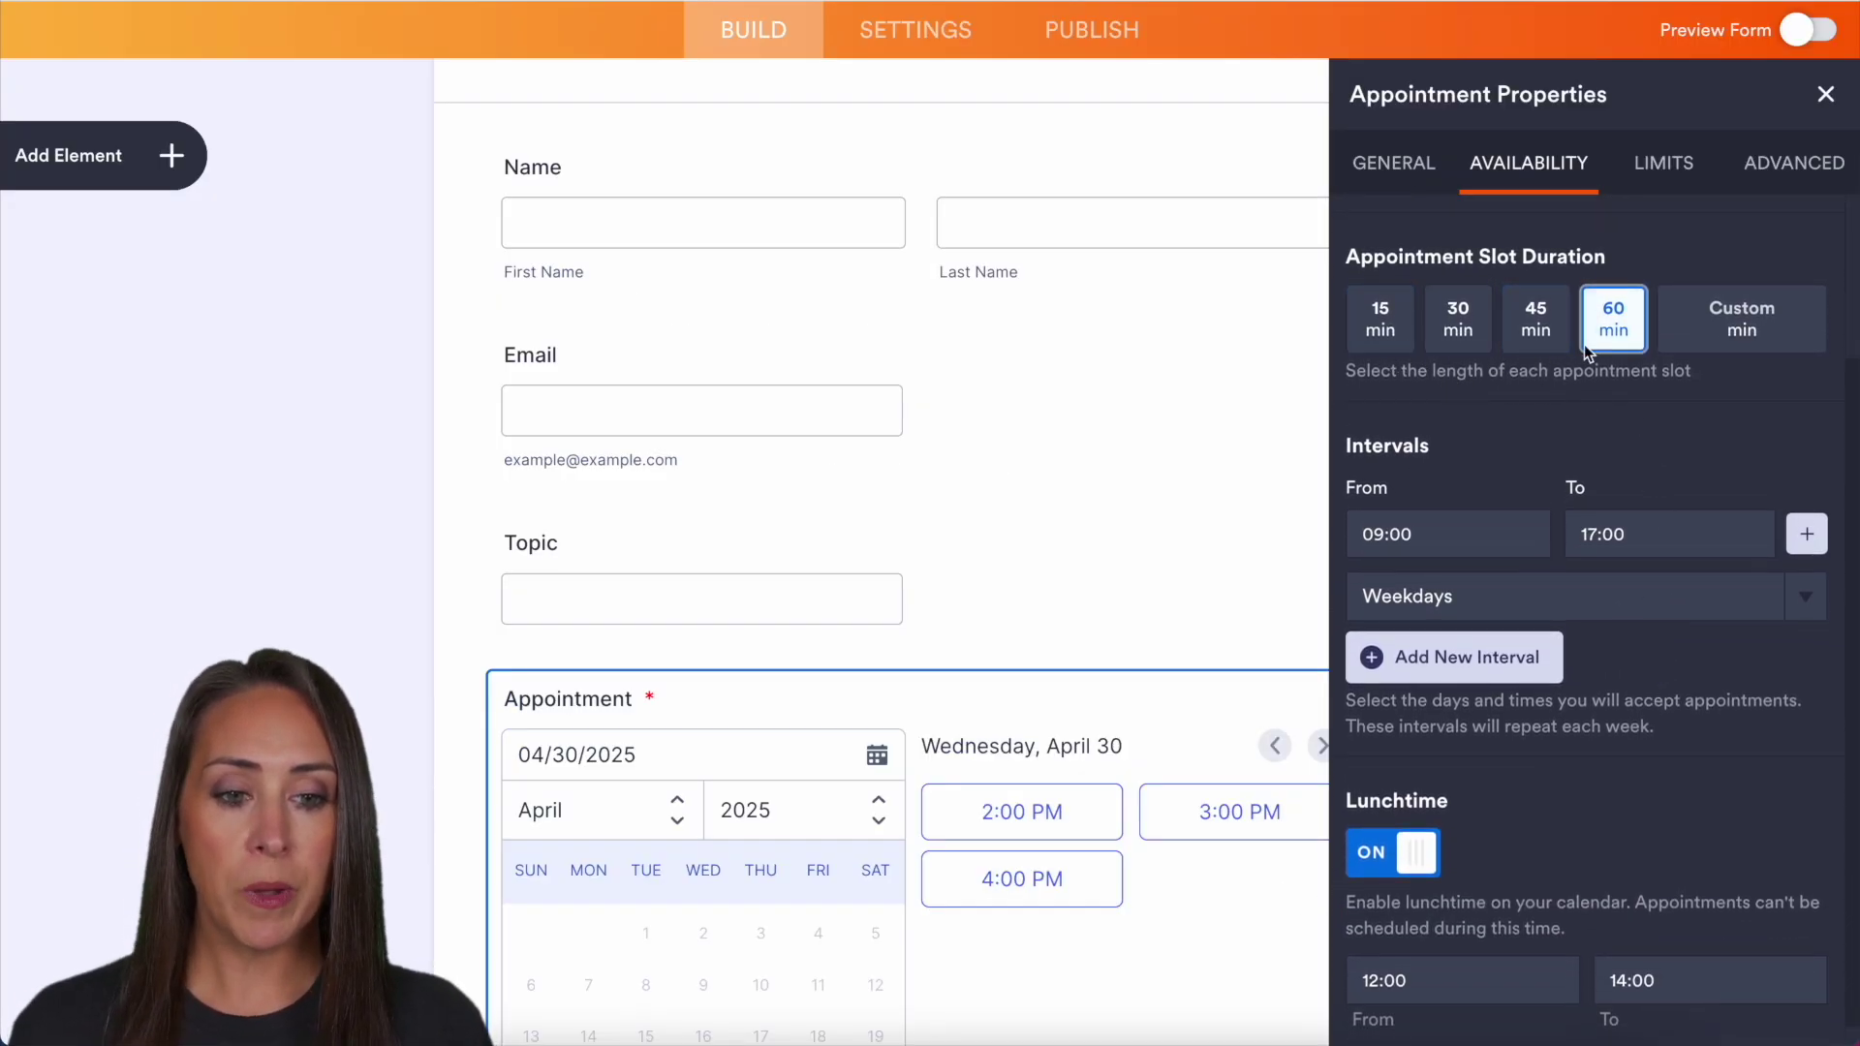
click(1754, 300)
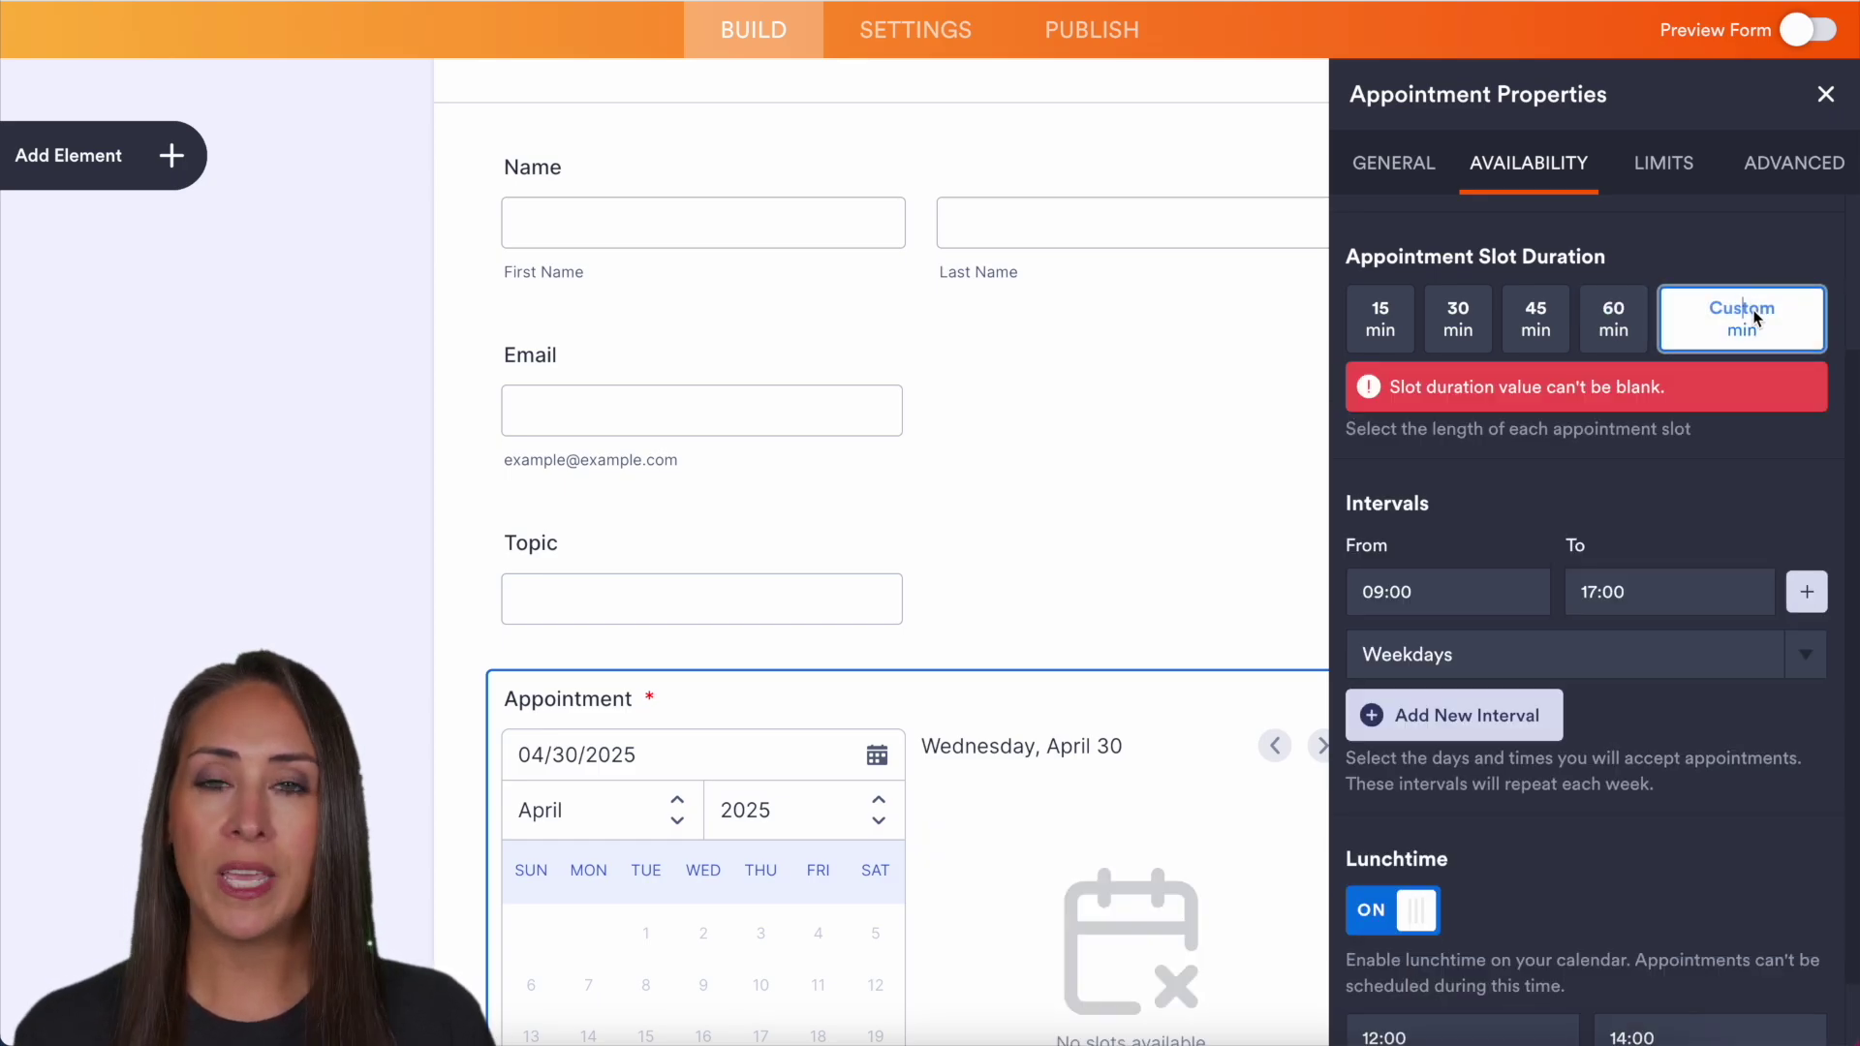
click(1636, 333)
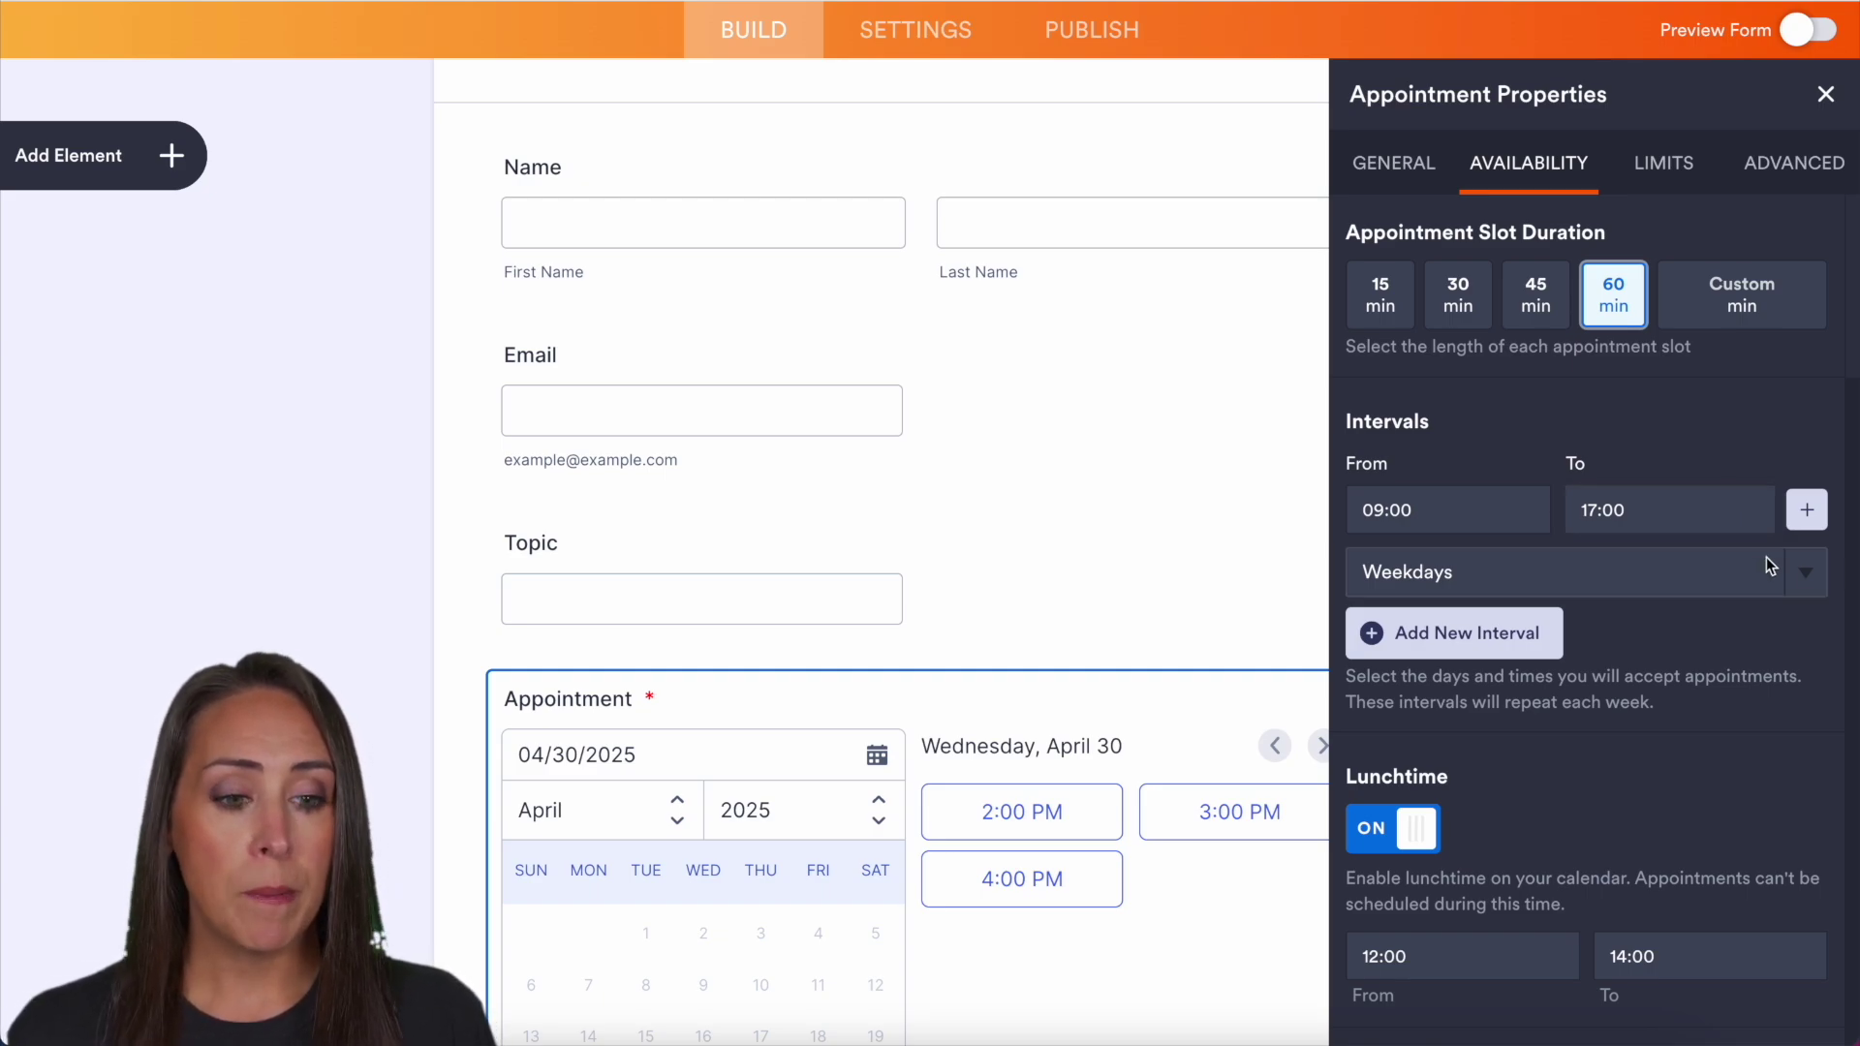
Keep Tuesday and Thursday among available weekdays and end the lunchtime break at 13:00
click(1805, 572)
click(1368, 651)
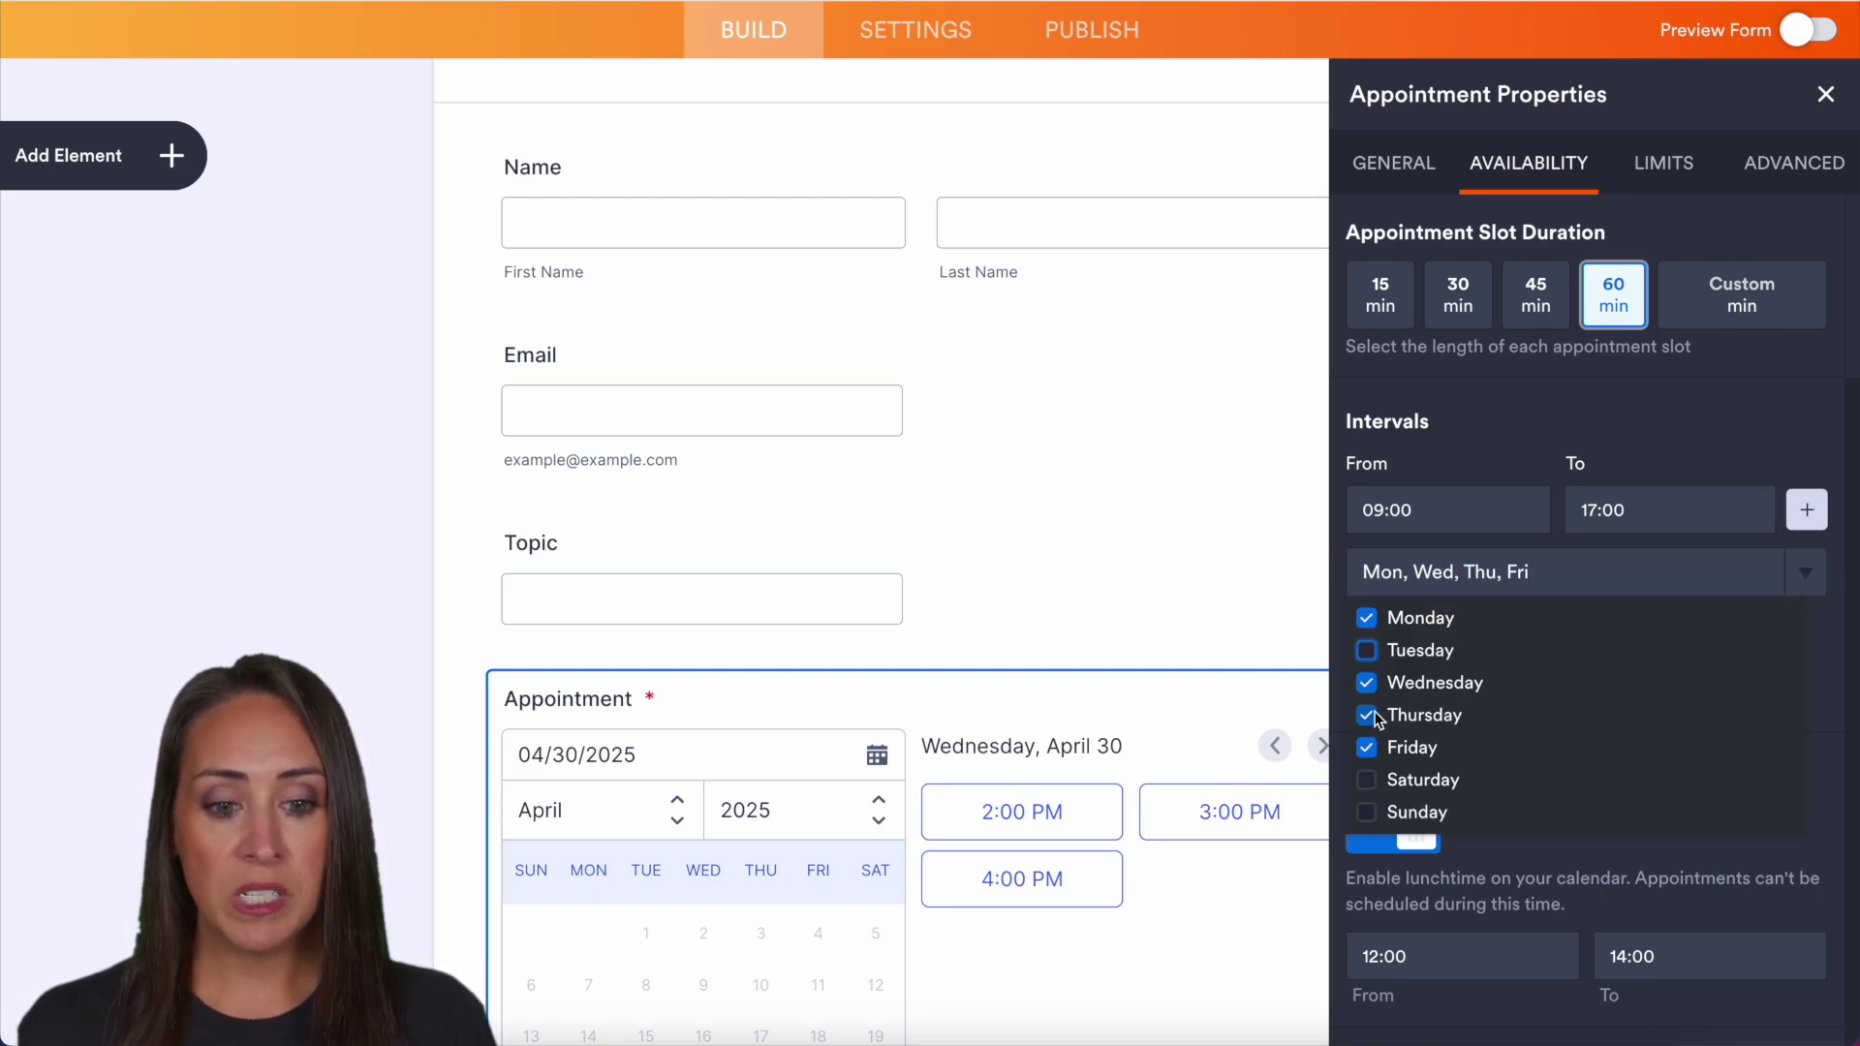
click(1368, 715)
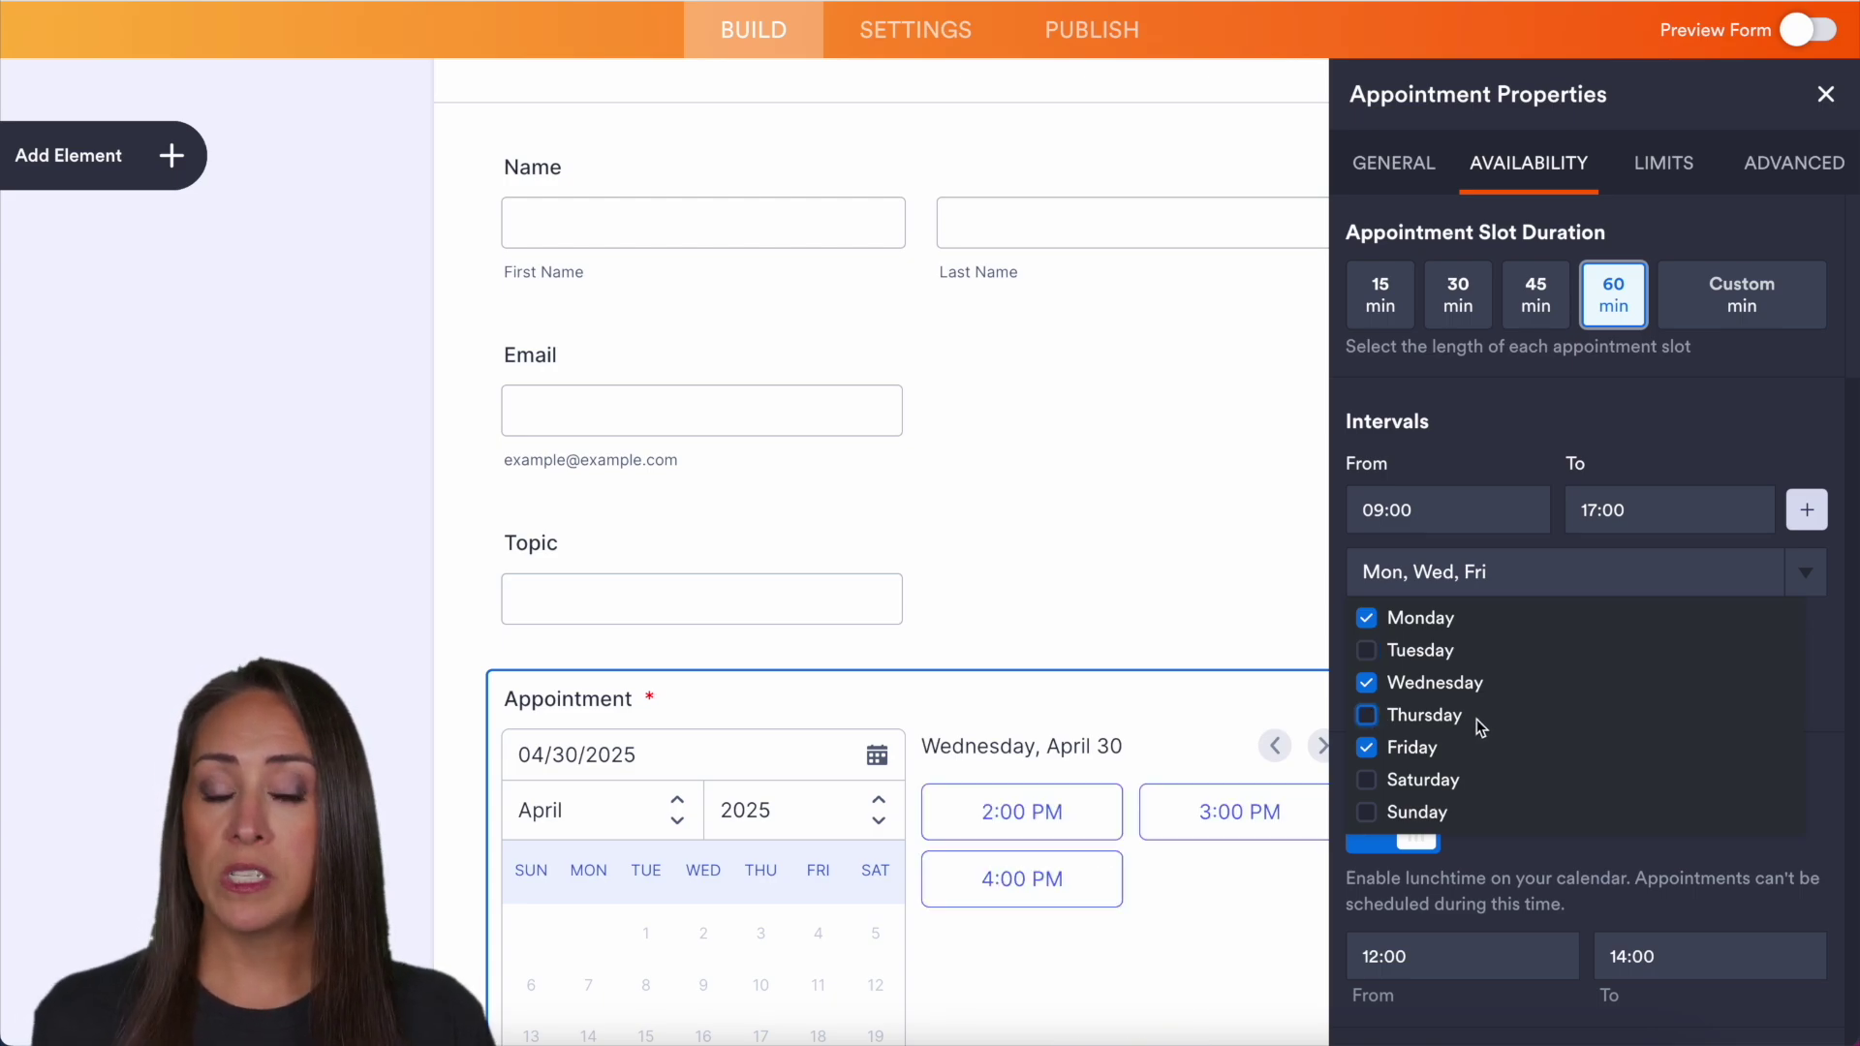
click(1367, 716)
click(1368, 651)
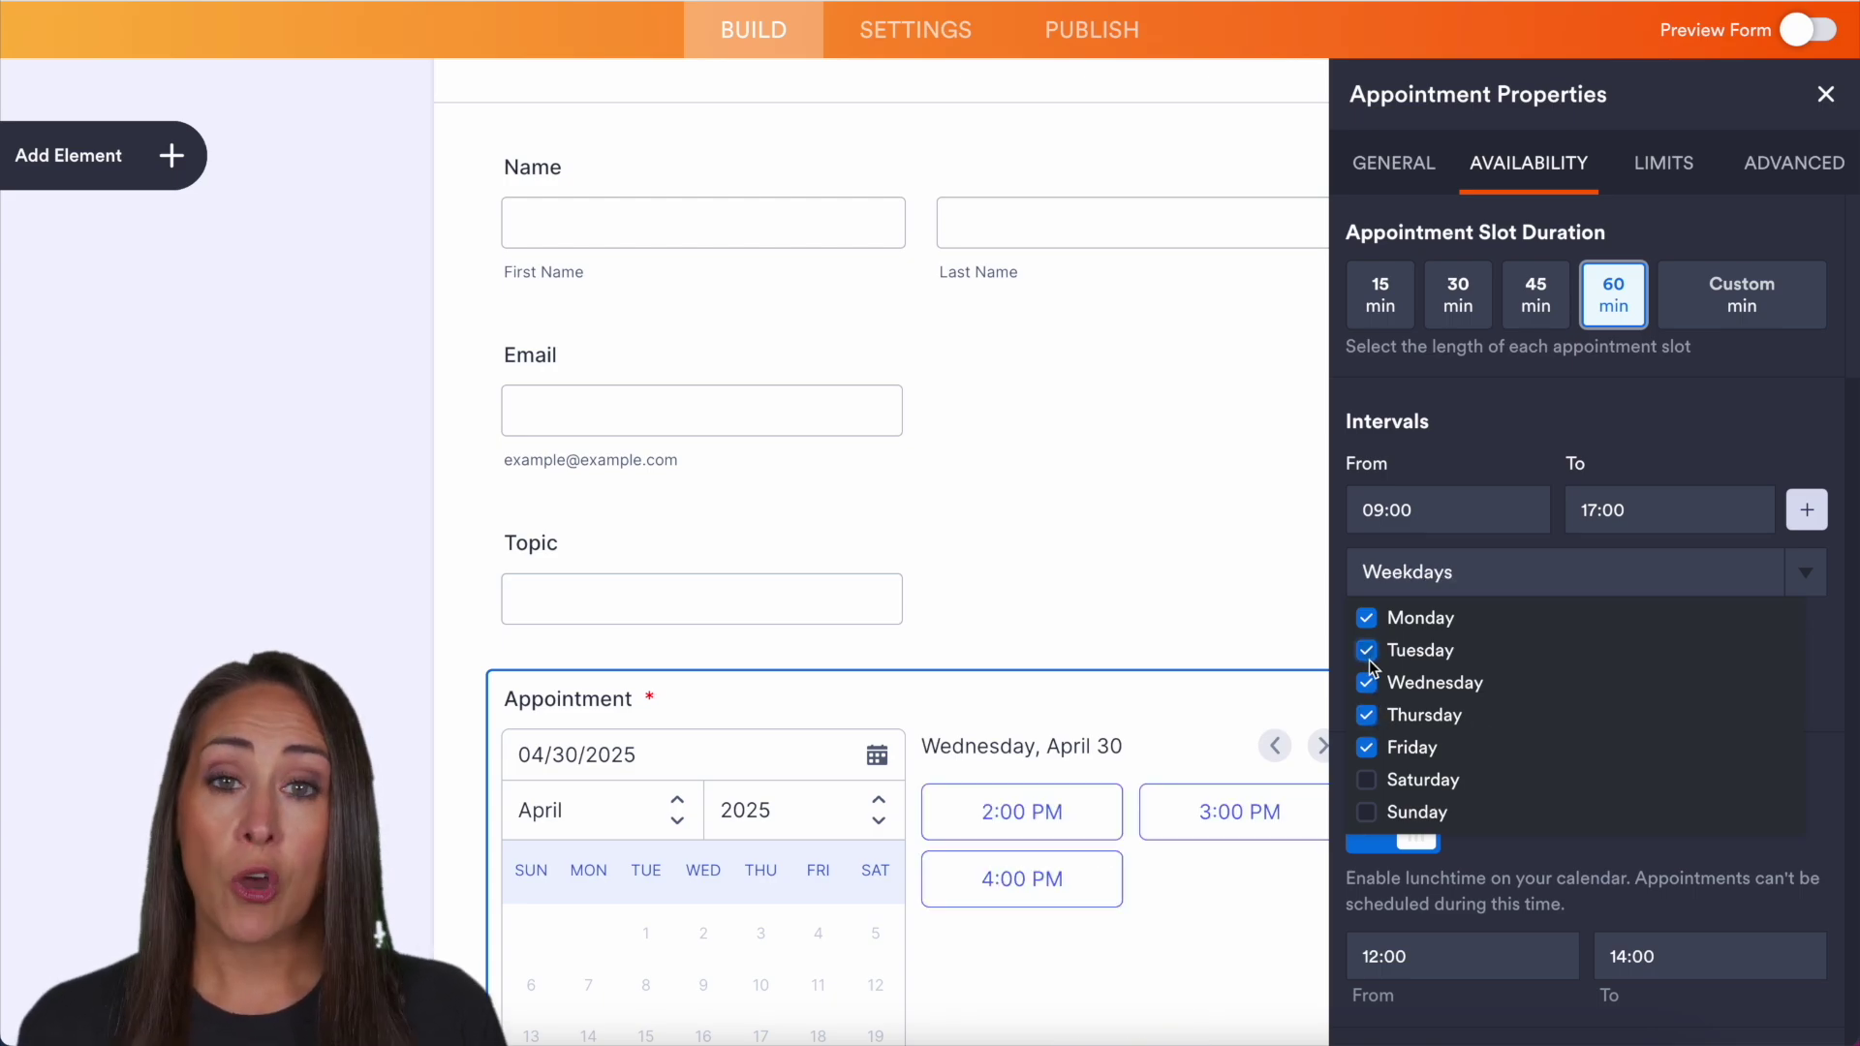
click(1716, 460)
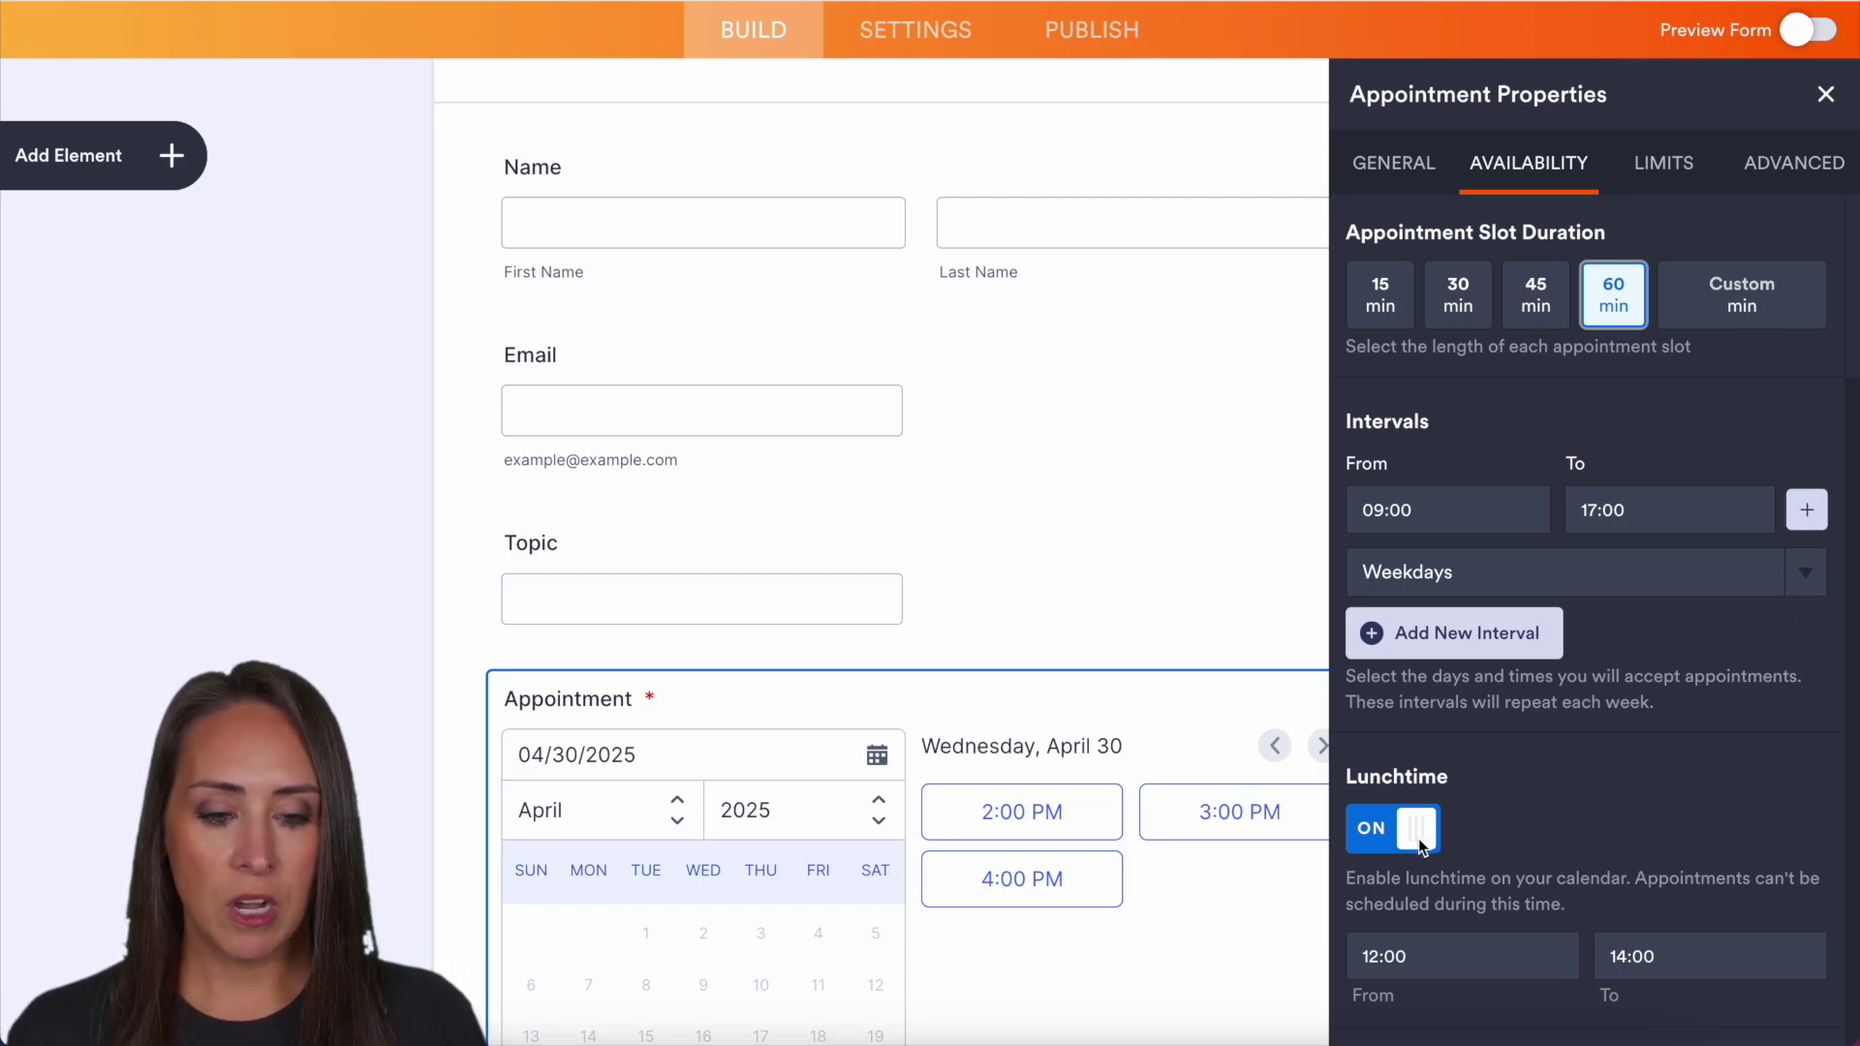
click(1618, 964)
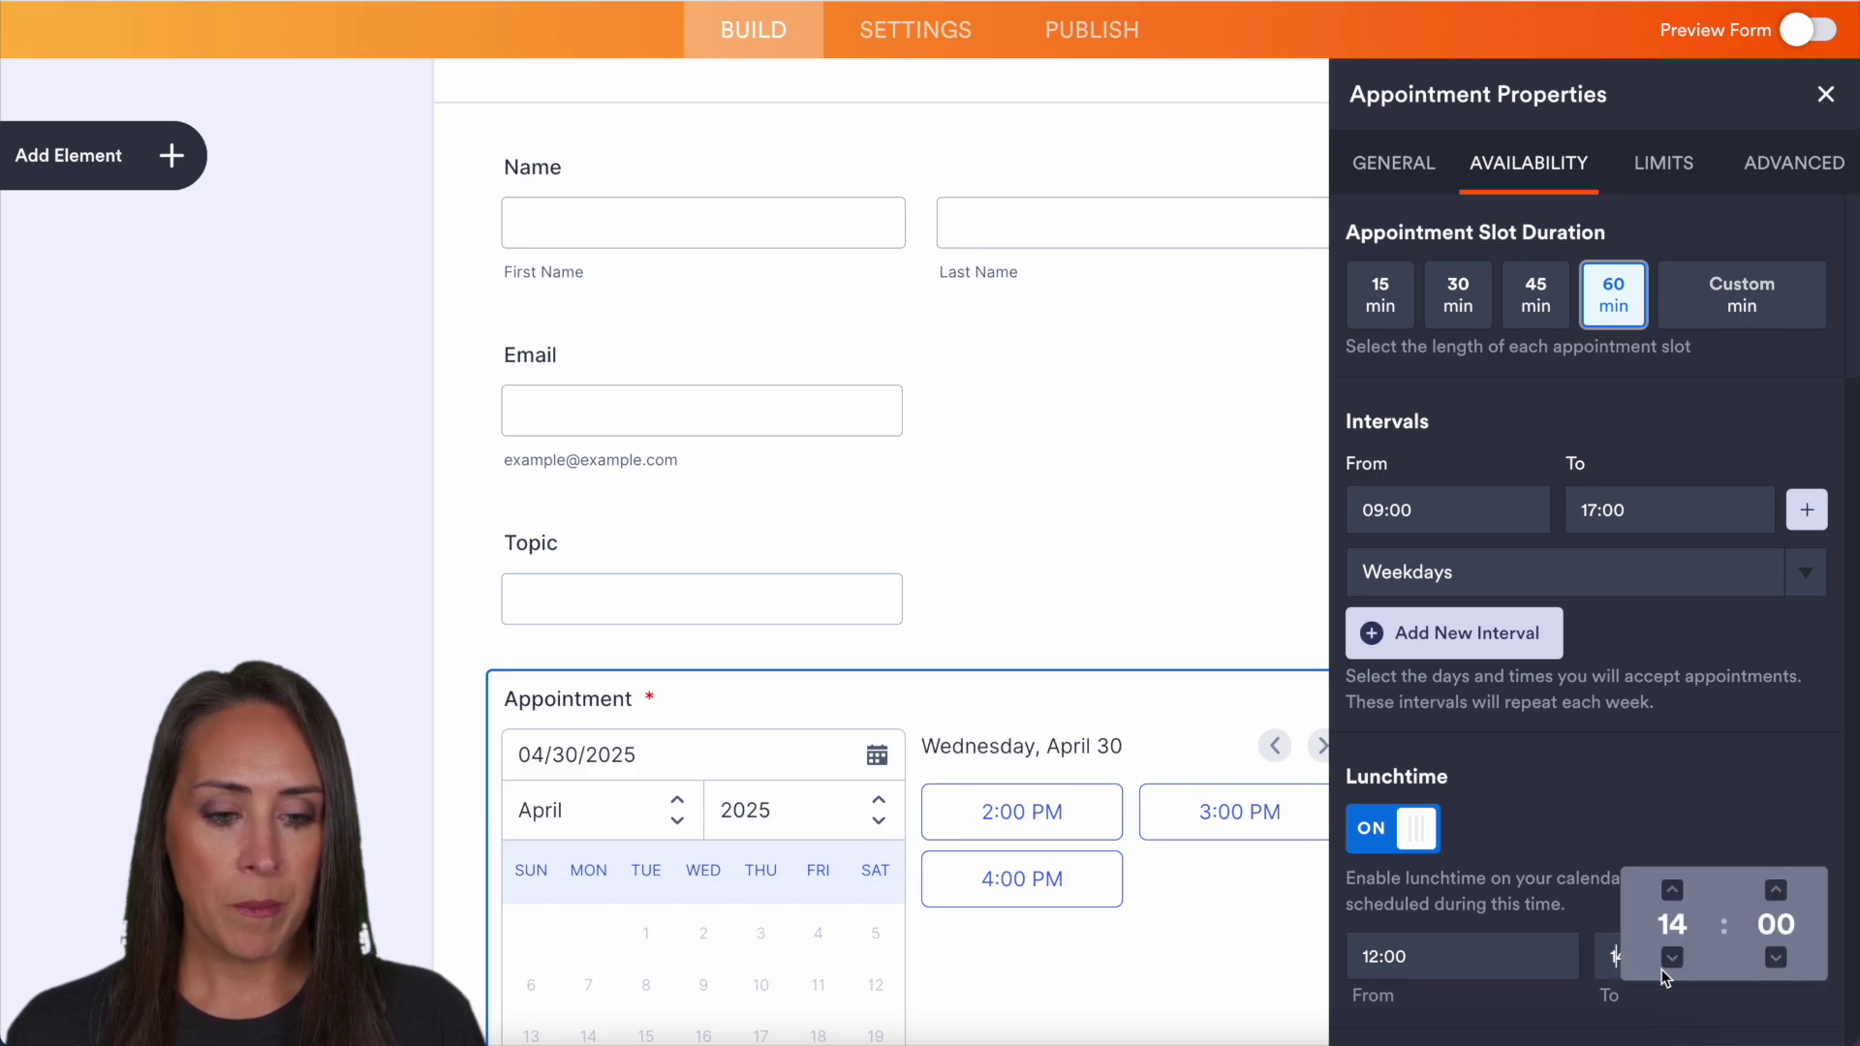
click(1661, 829)
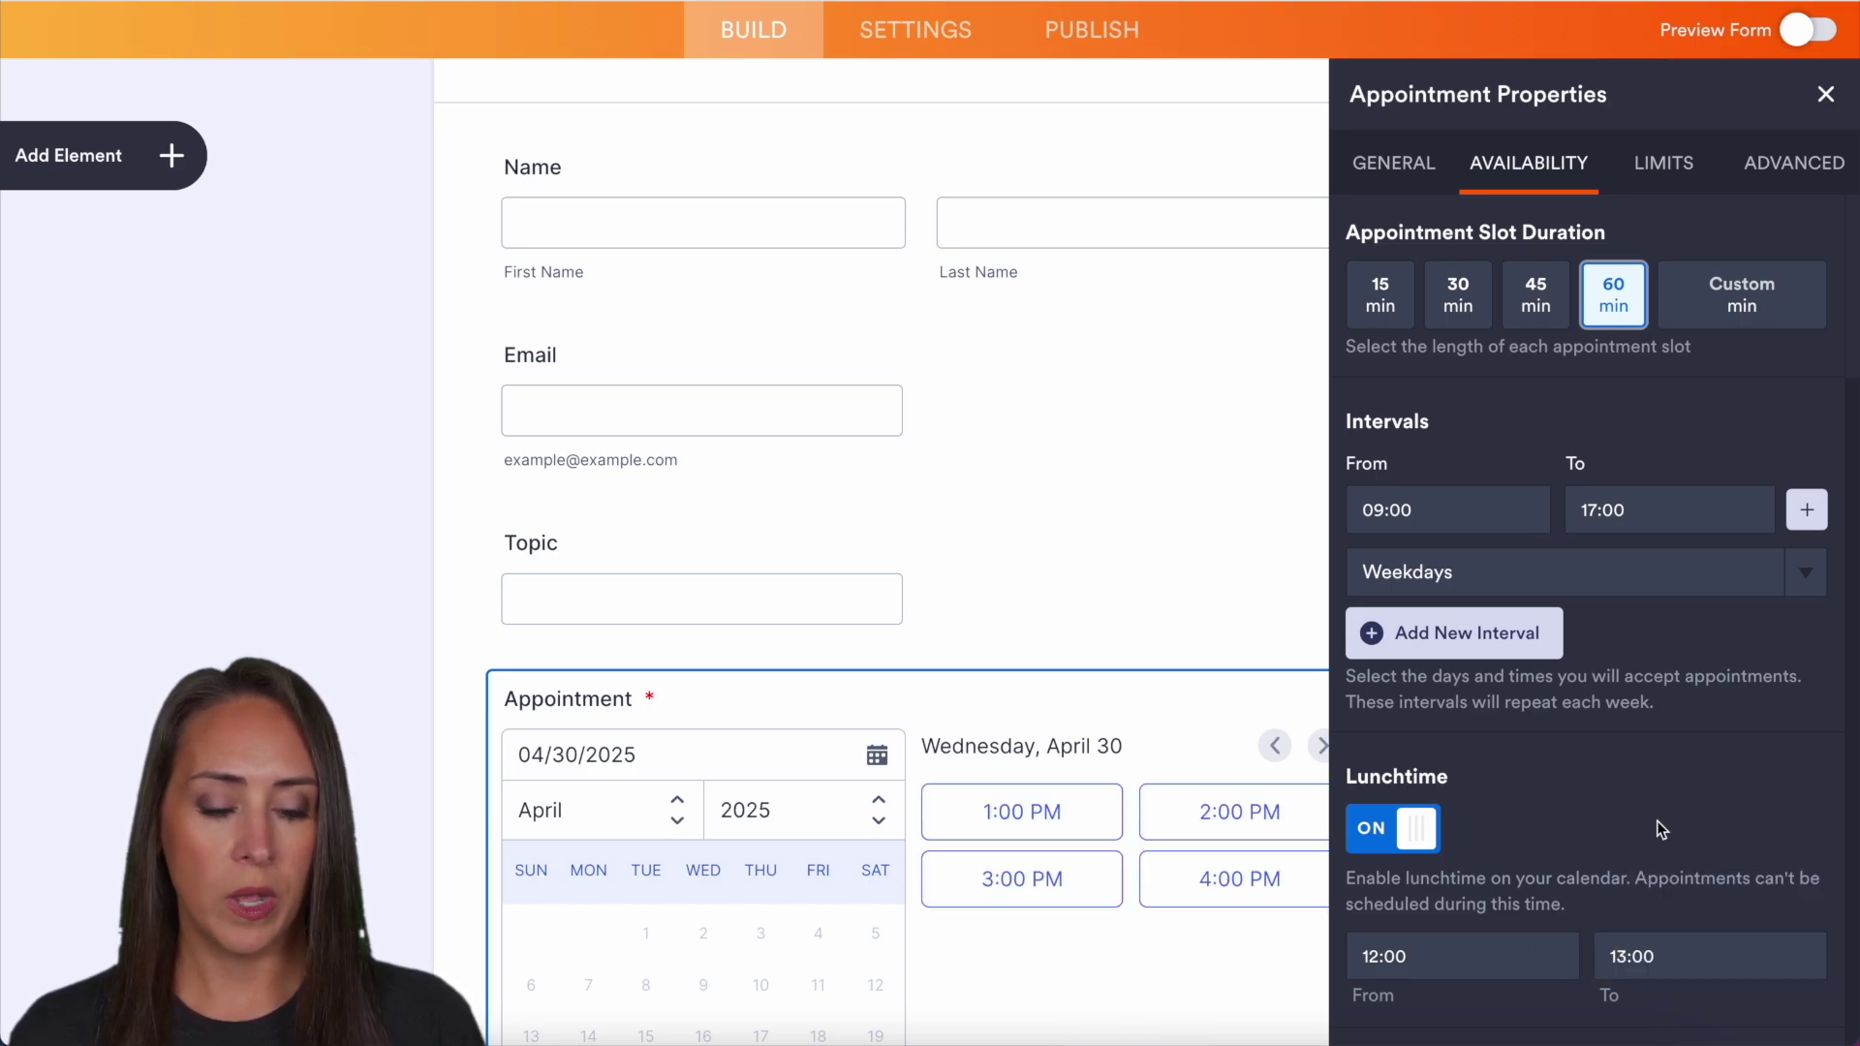
Set the booking Start Date to 2025-05-04 and End Date to 2025-05-10, then select Rolling Days
click(1679, 150)
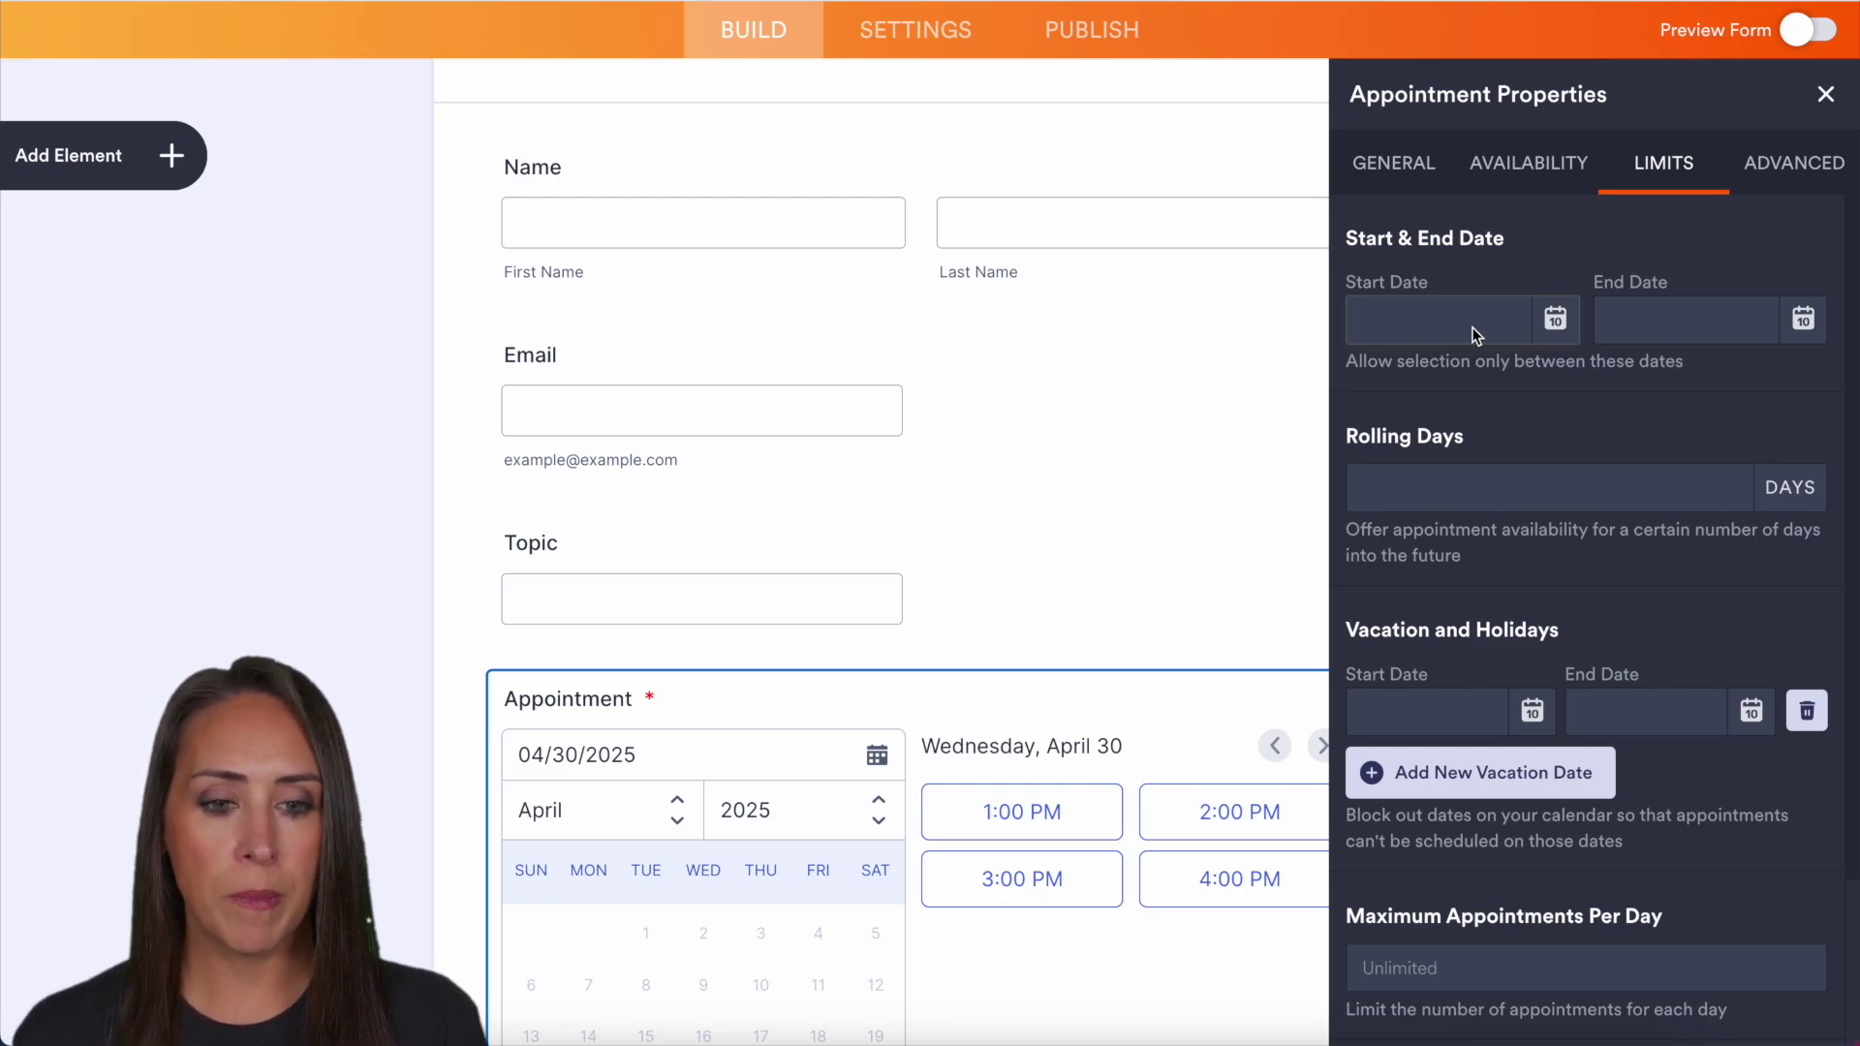
click(1550, 319)
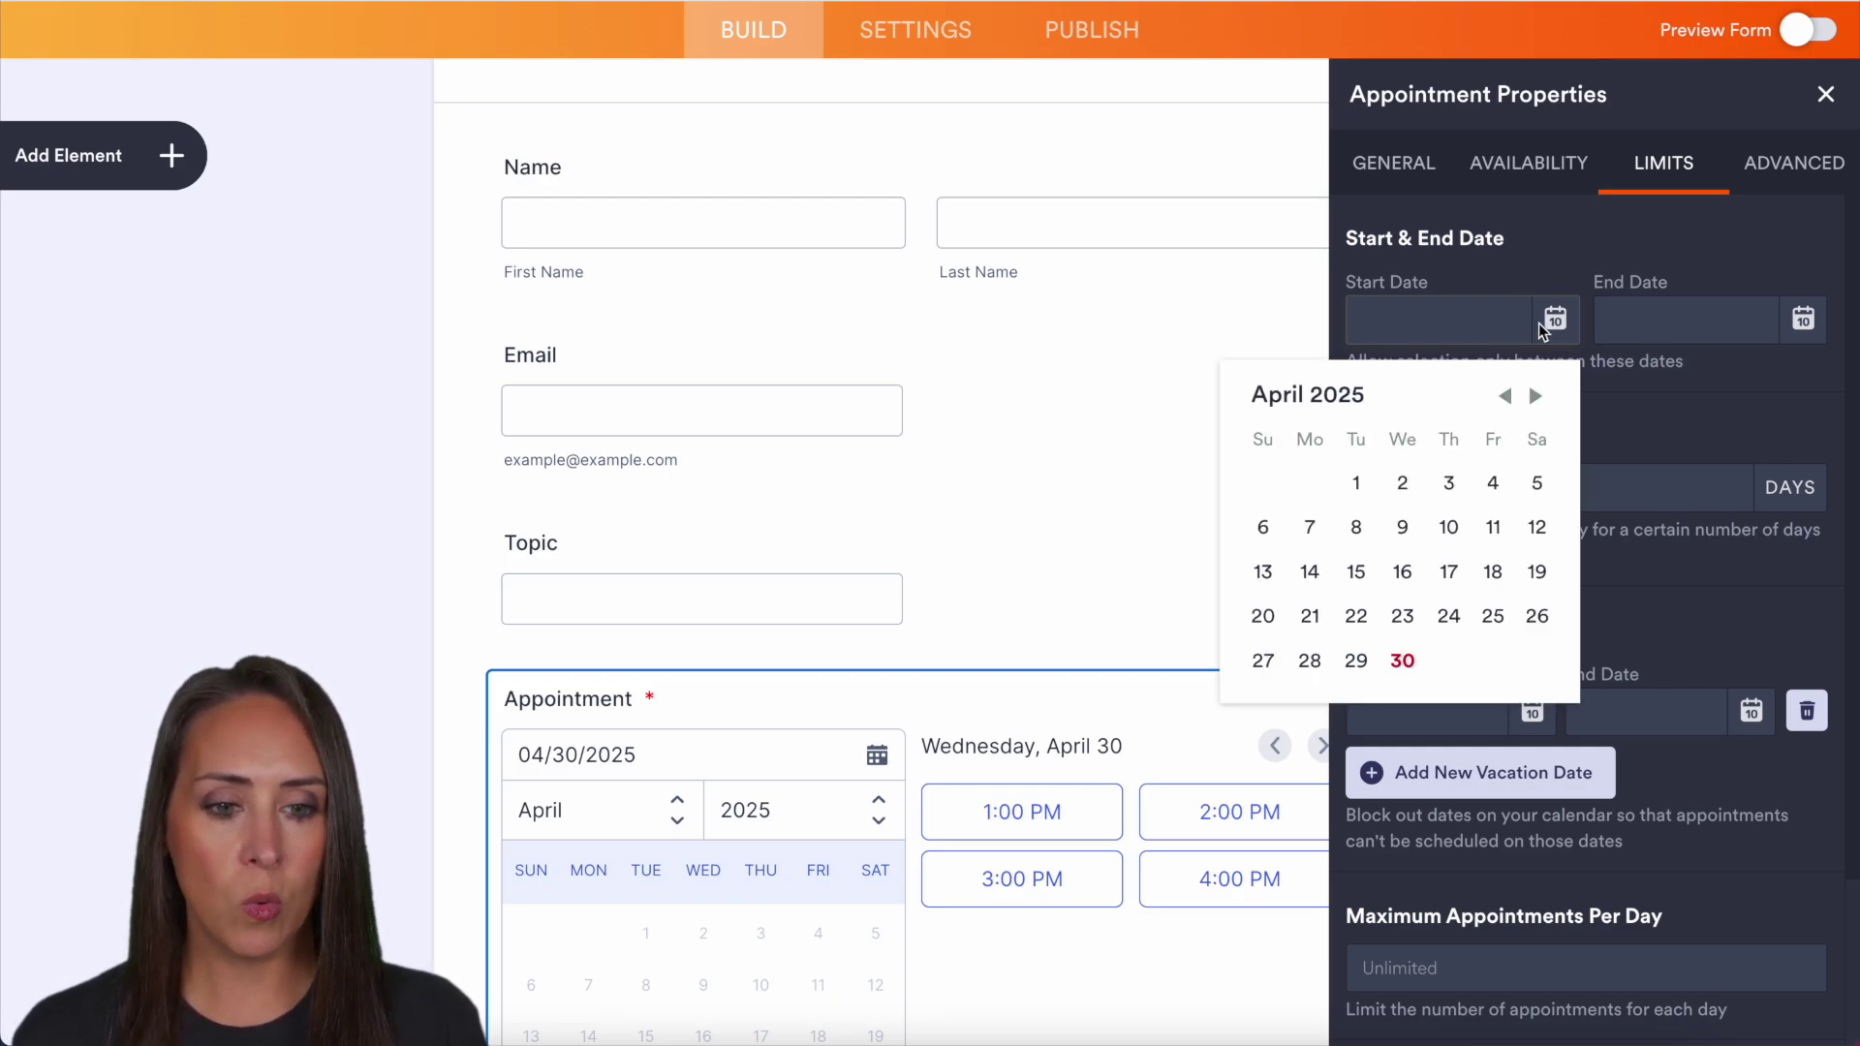
click(1536, 395)
click(1260, 527)
click(1803, 325)
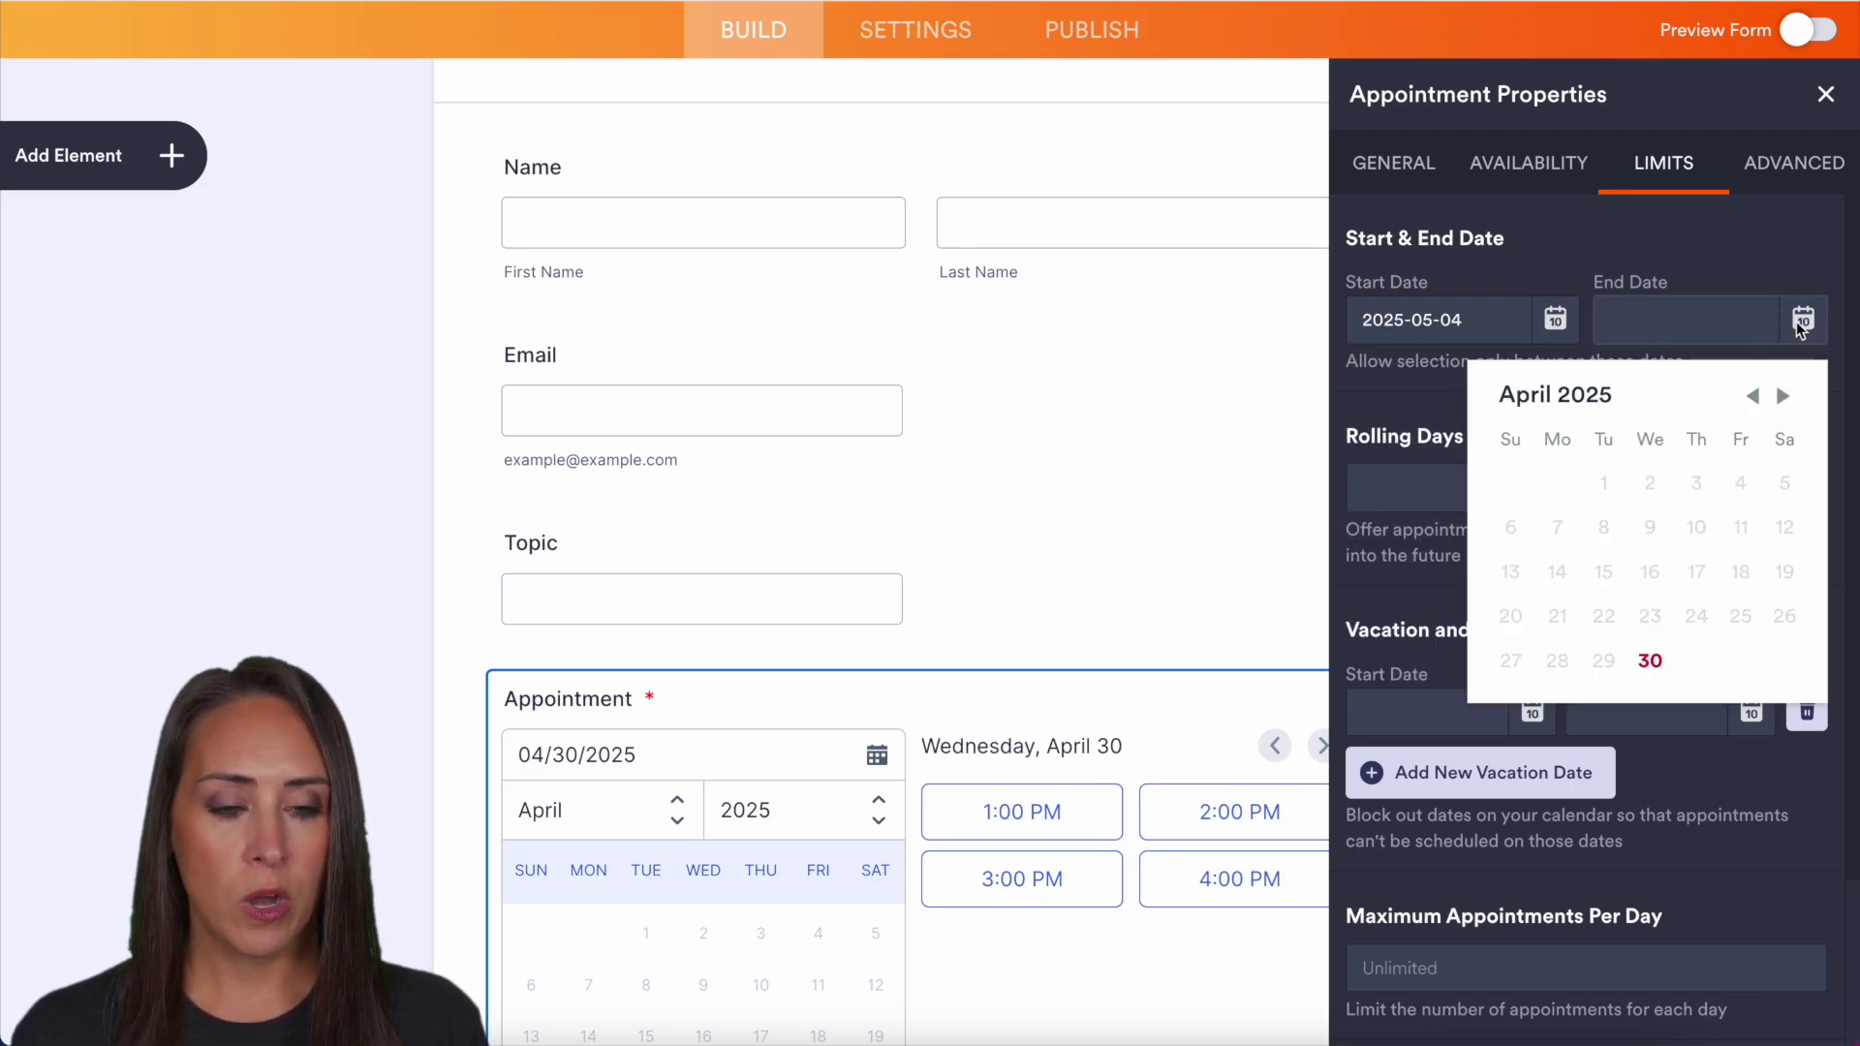
click(1781, 396)
click(1789, 527)
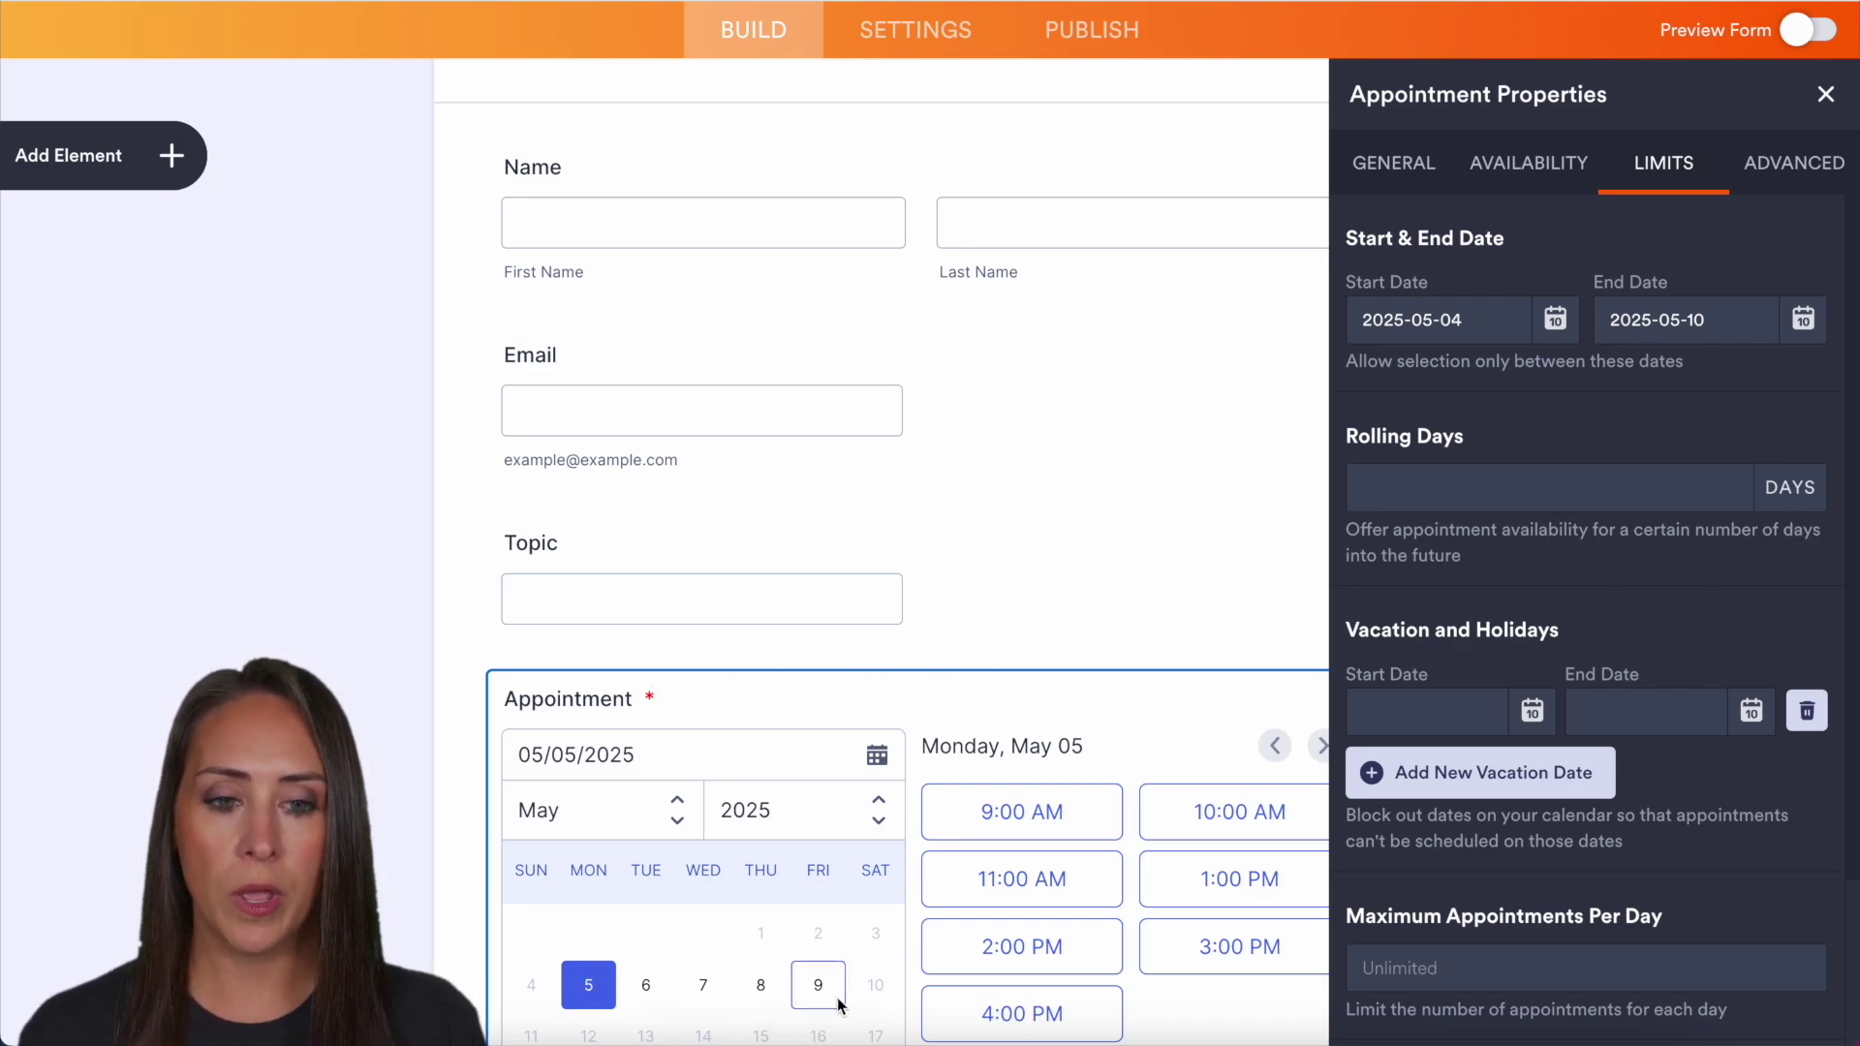
click(1560, 498)
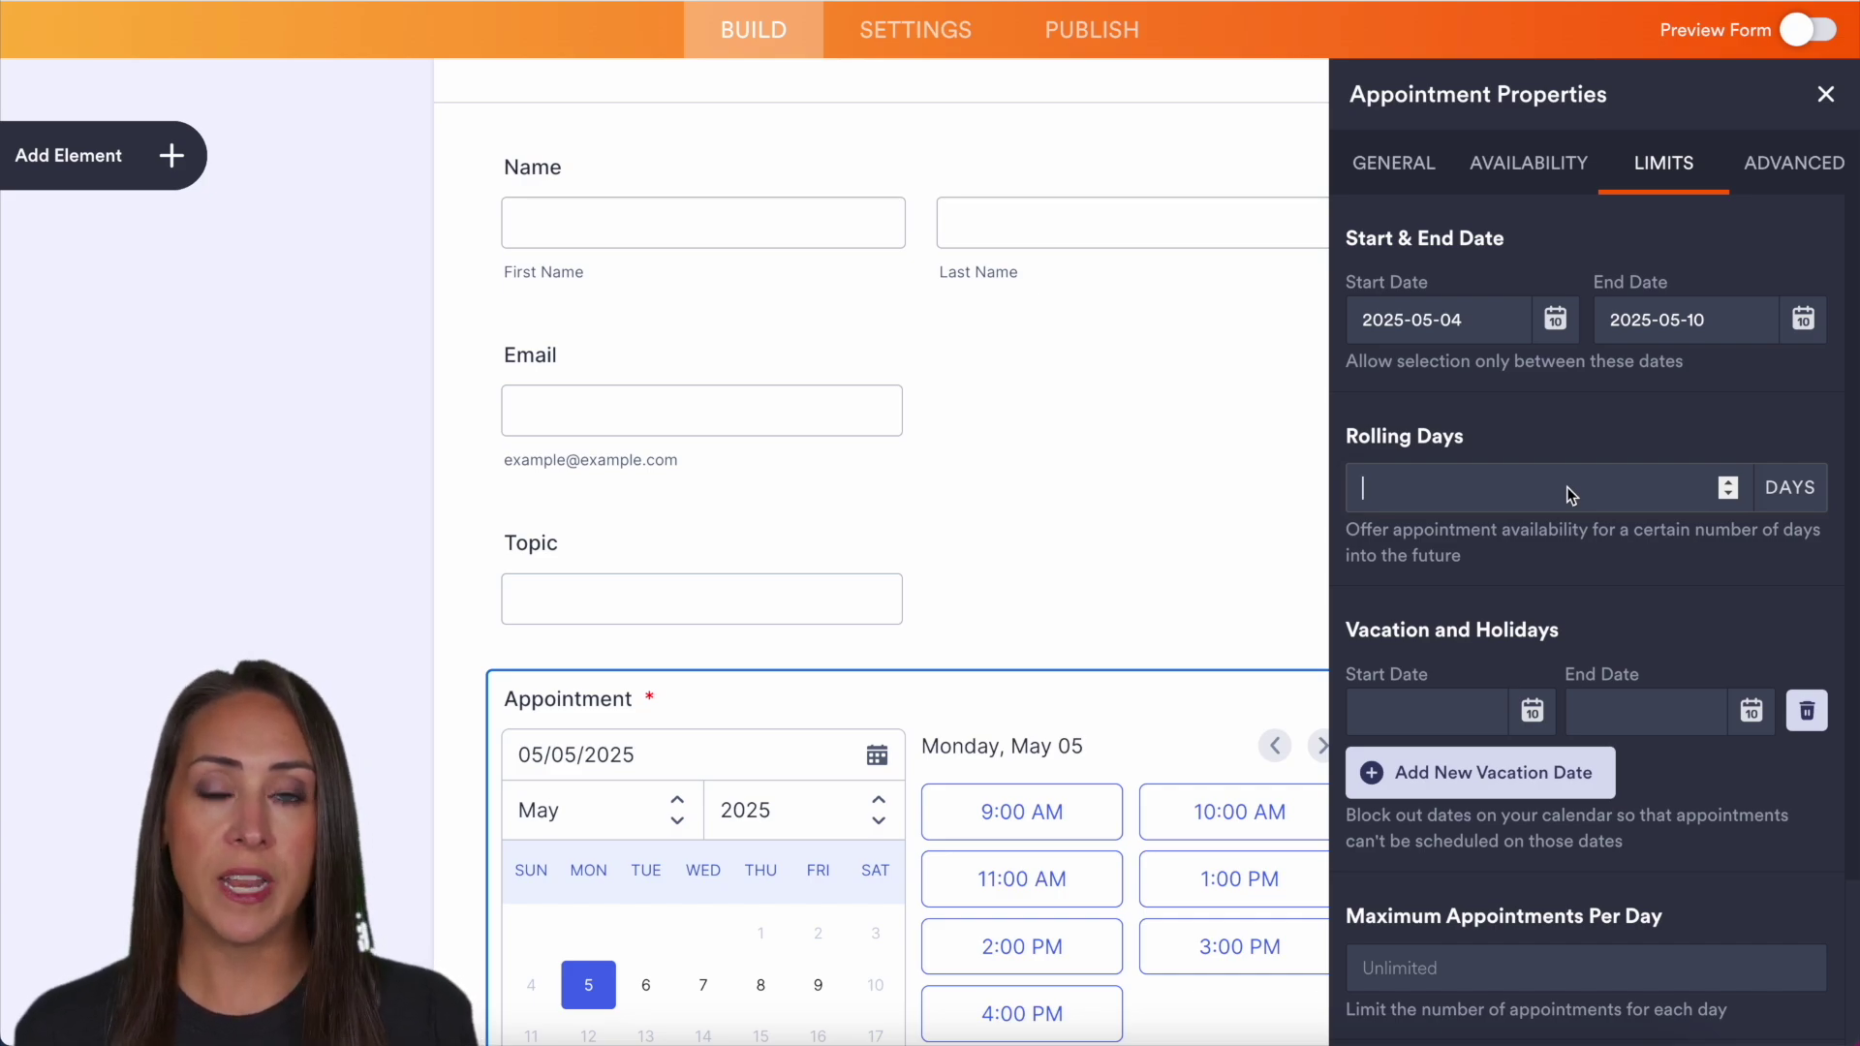
Set Maximum Appointments Per Day to 1 and Minimum Scheduling Notice to 24 hours
scroll(1672, 543, down, 2)
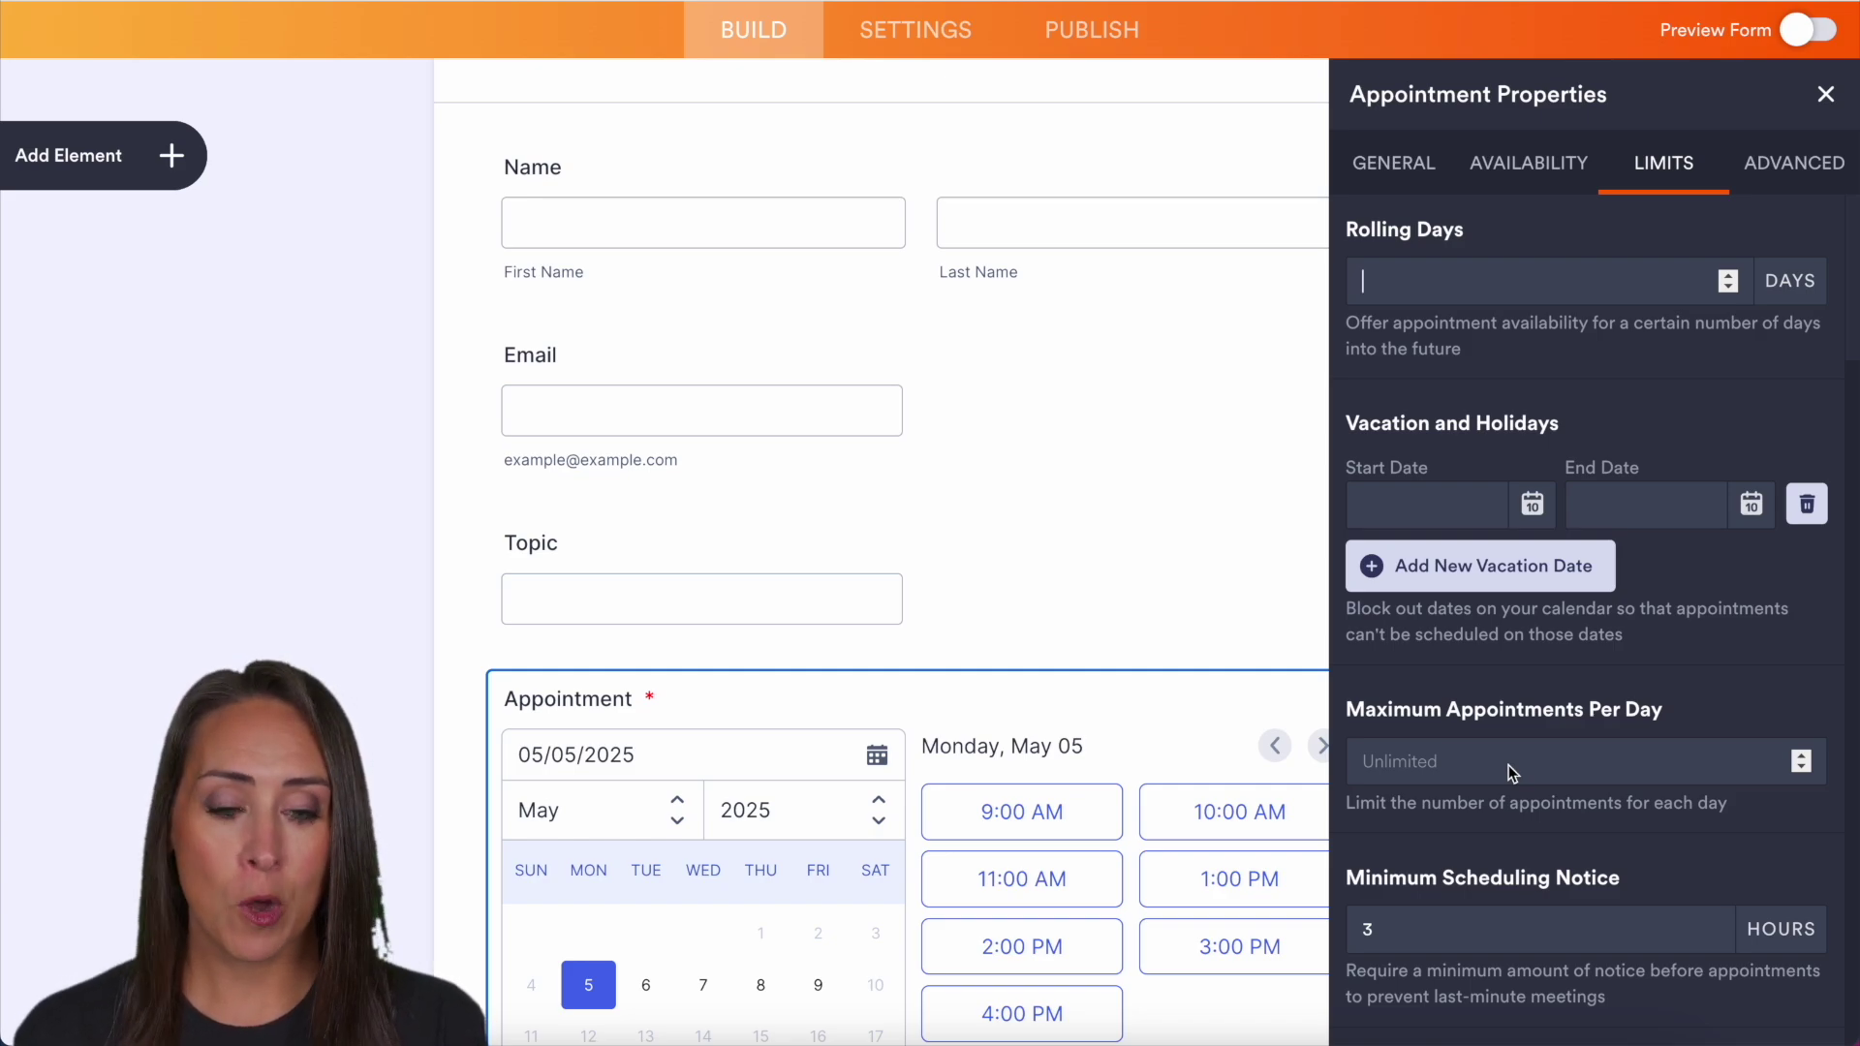
click(1512, 772)
text(1)
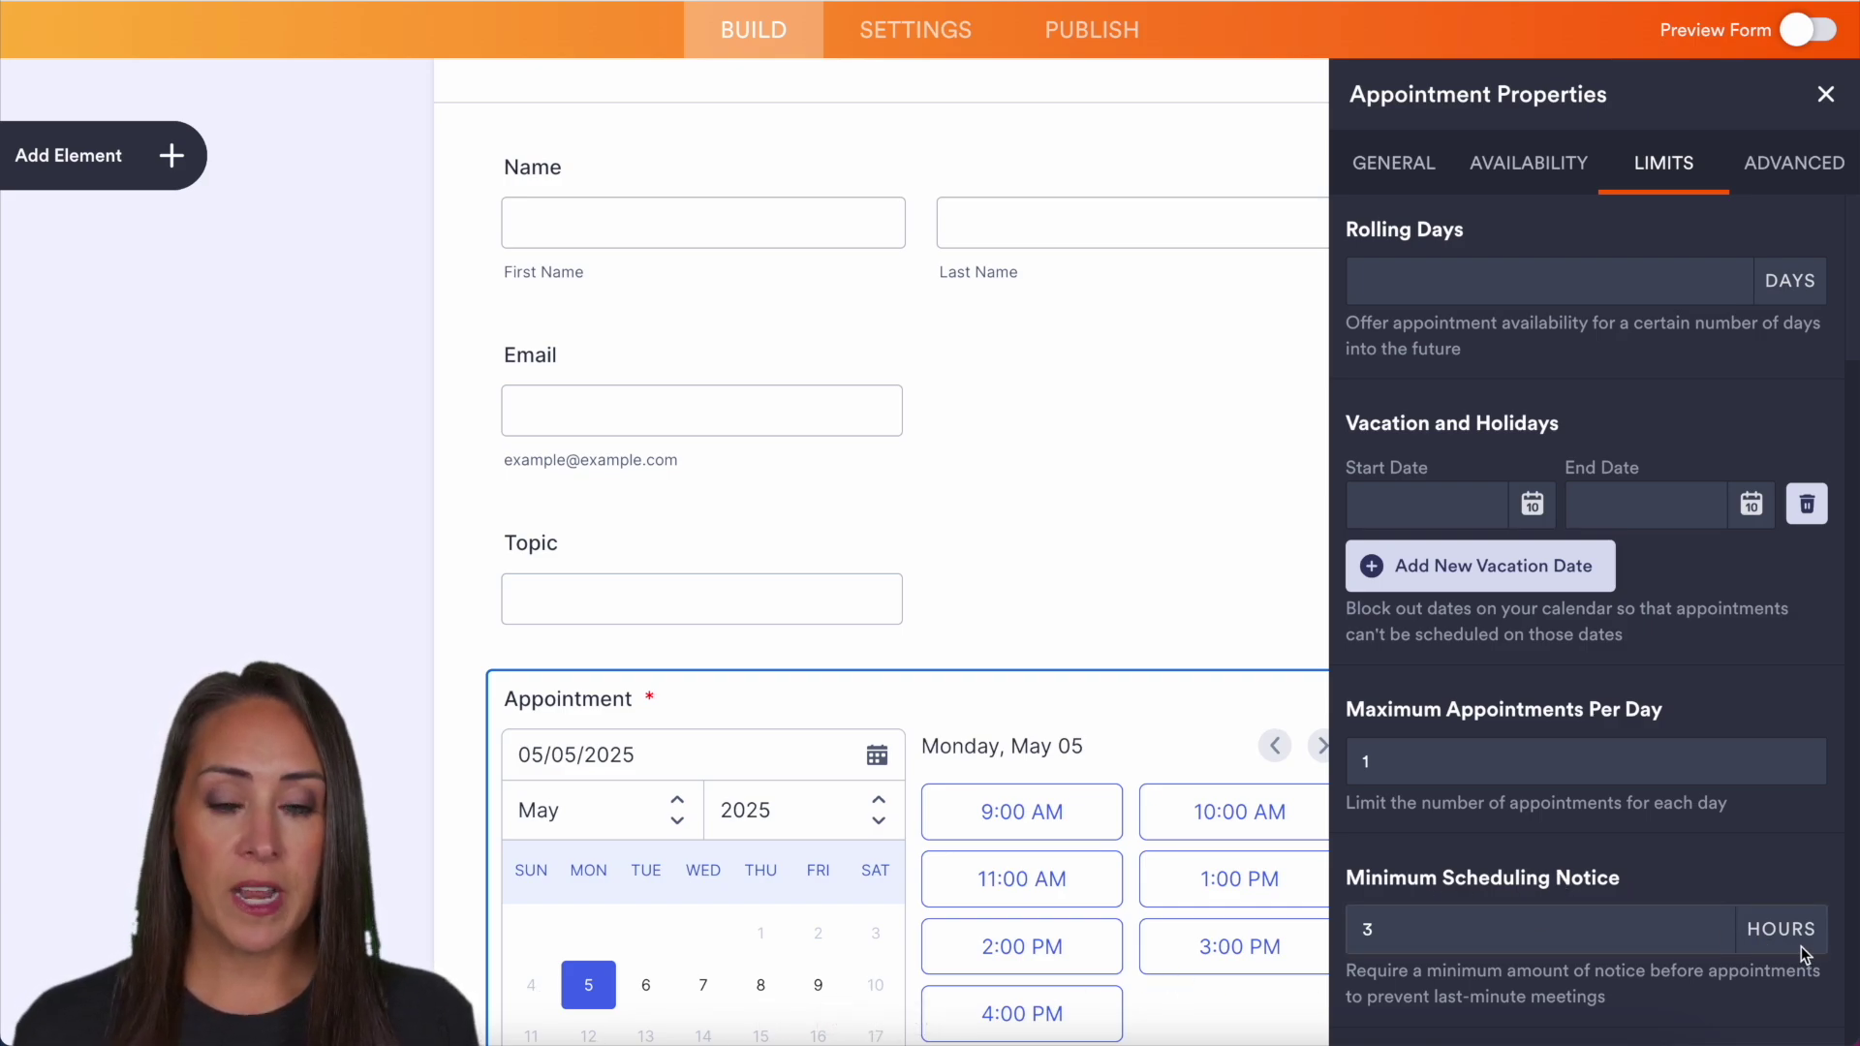
double_click(1419, 940)
text(24)
click(1548, 841)
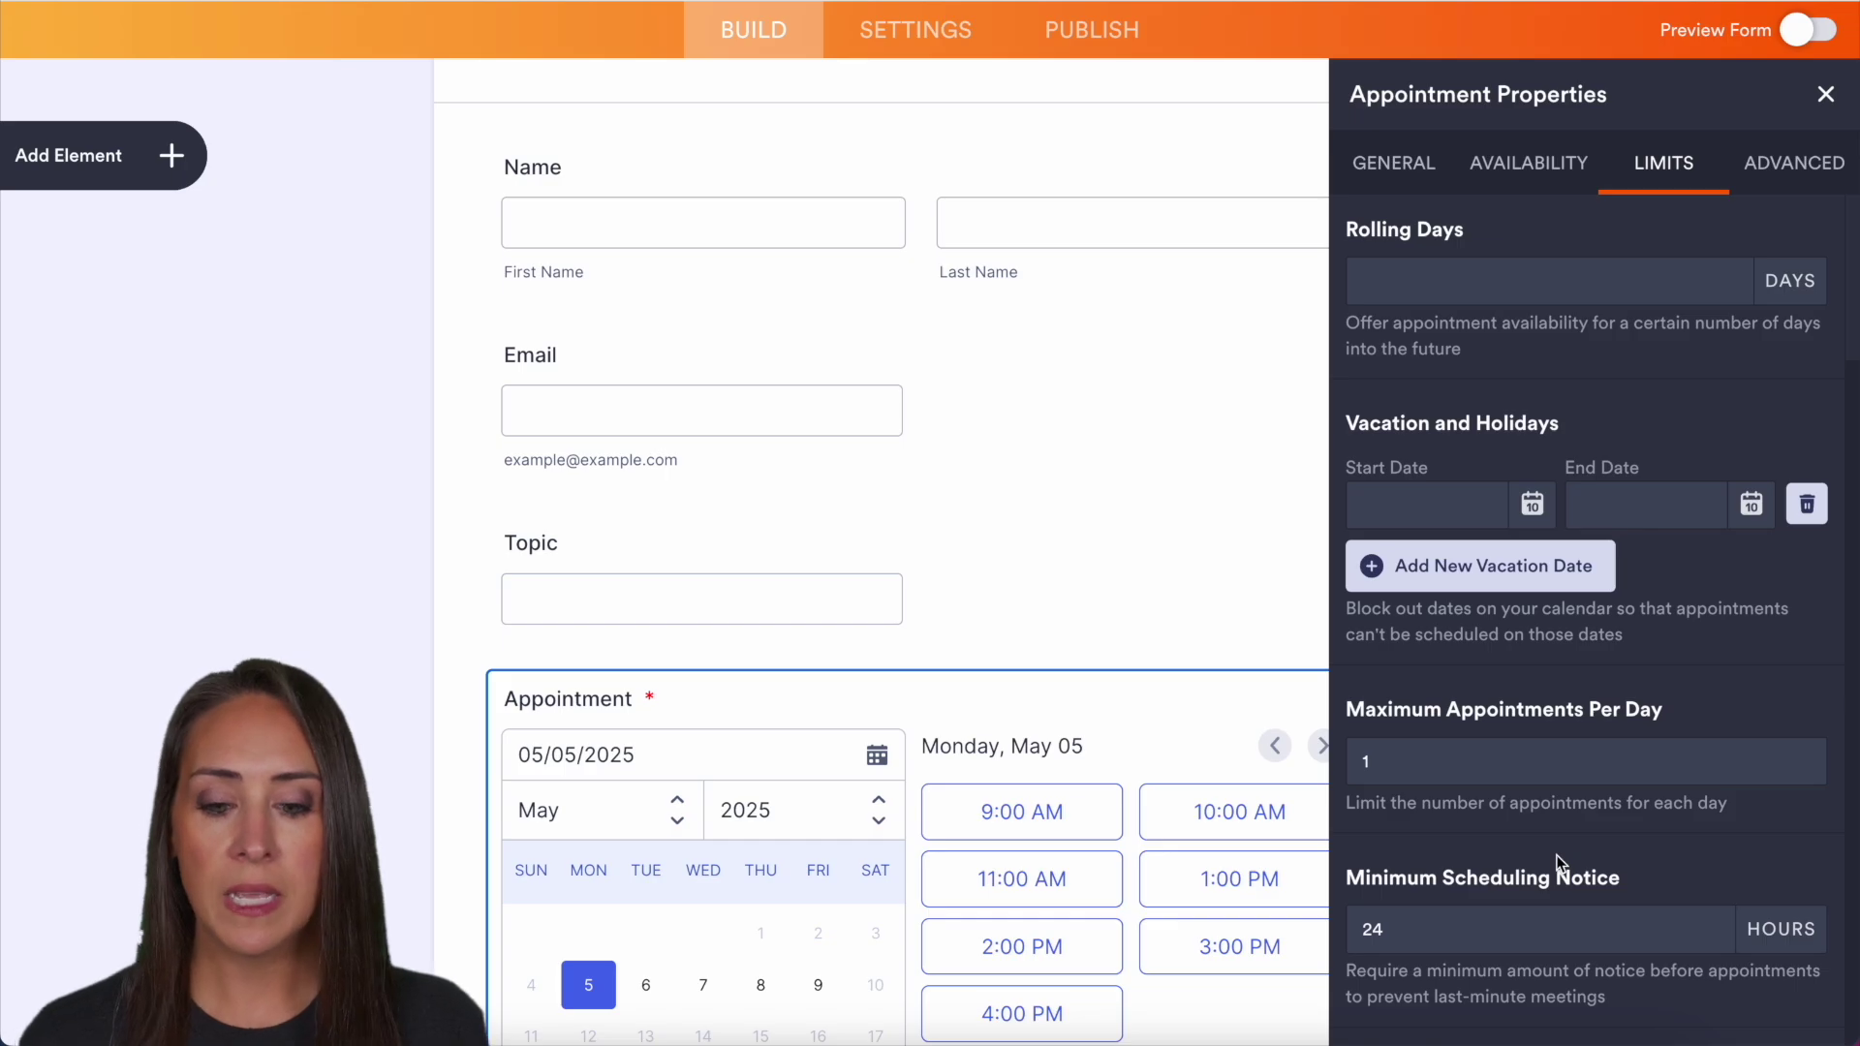
Turn on attendee reminder emails in Advanced settings and review the Customize Reminder Email editor
click(1778, 155)
scroll(1485, 314, up, 3)
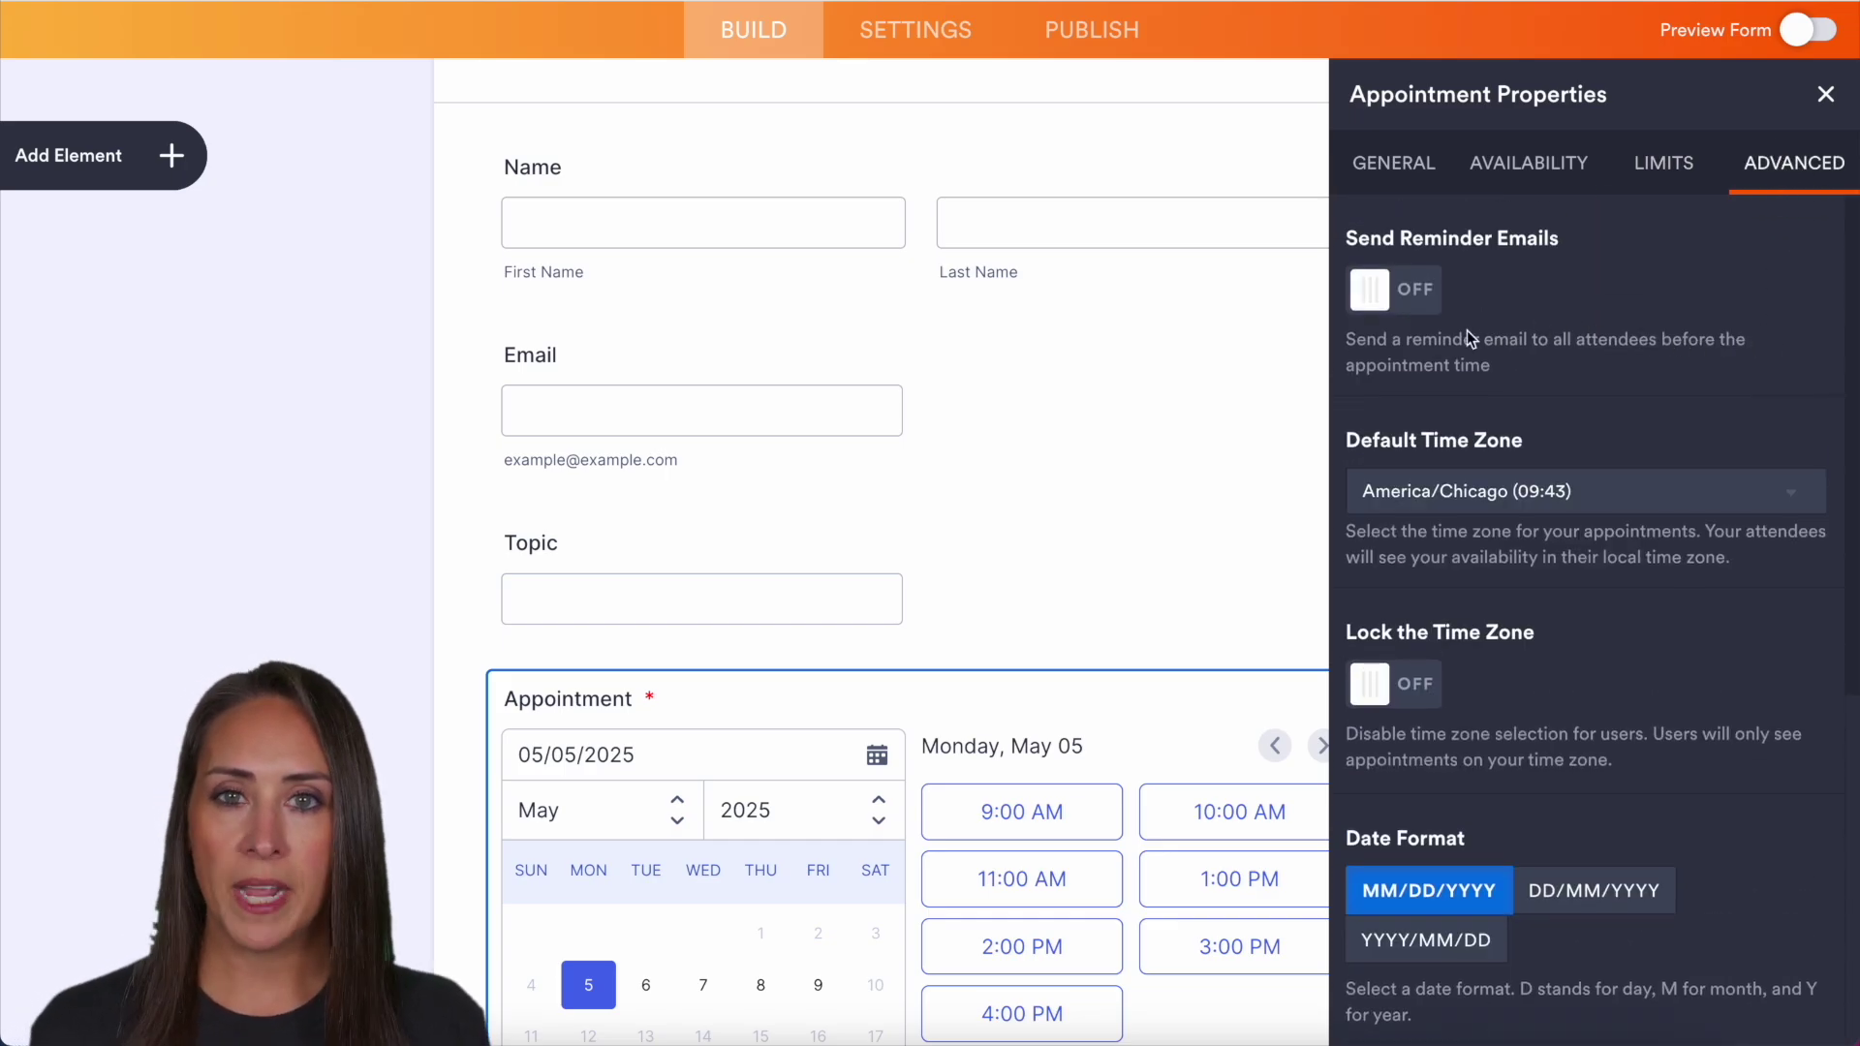
click(1388, 294)
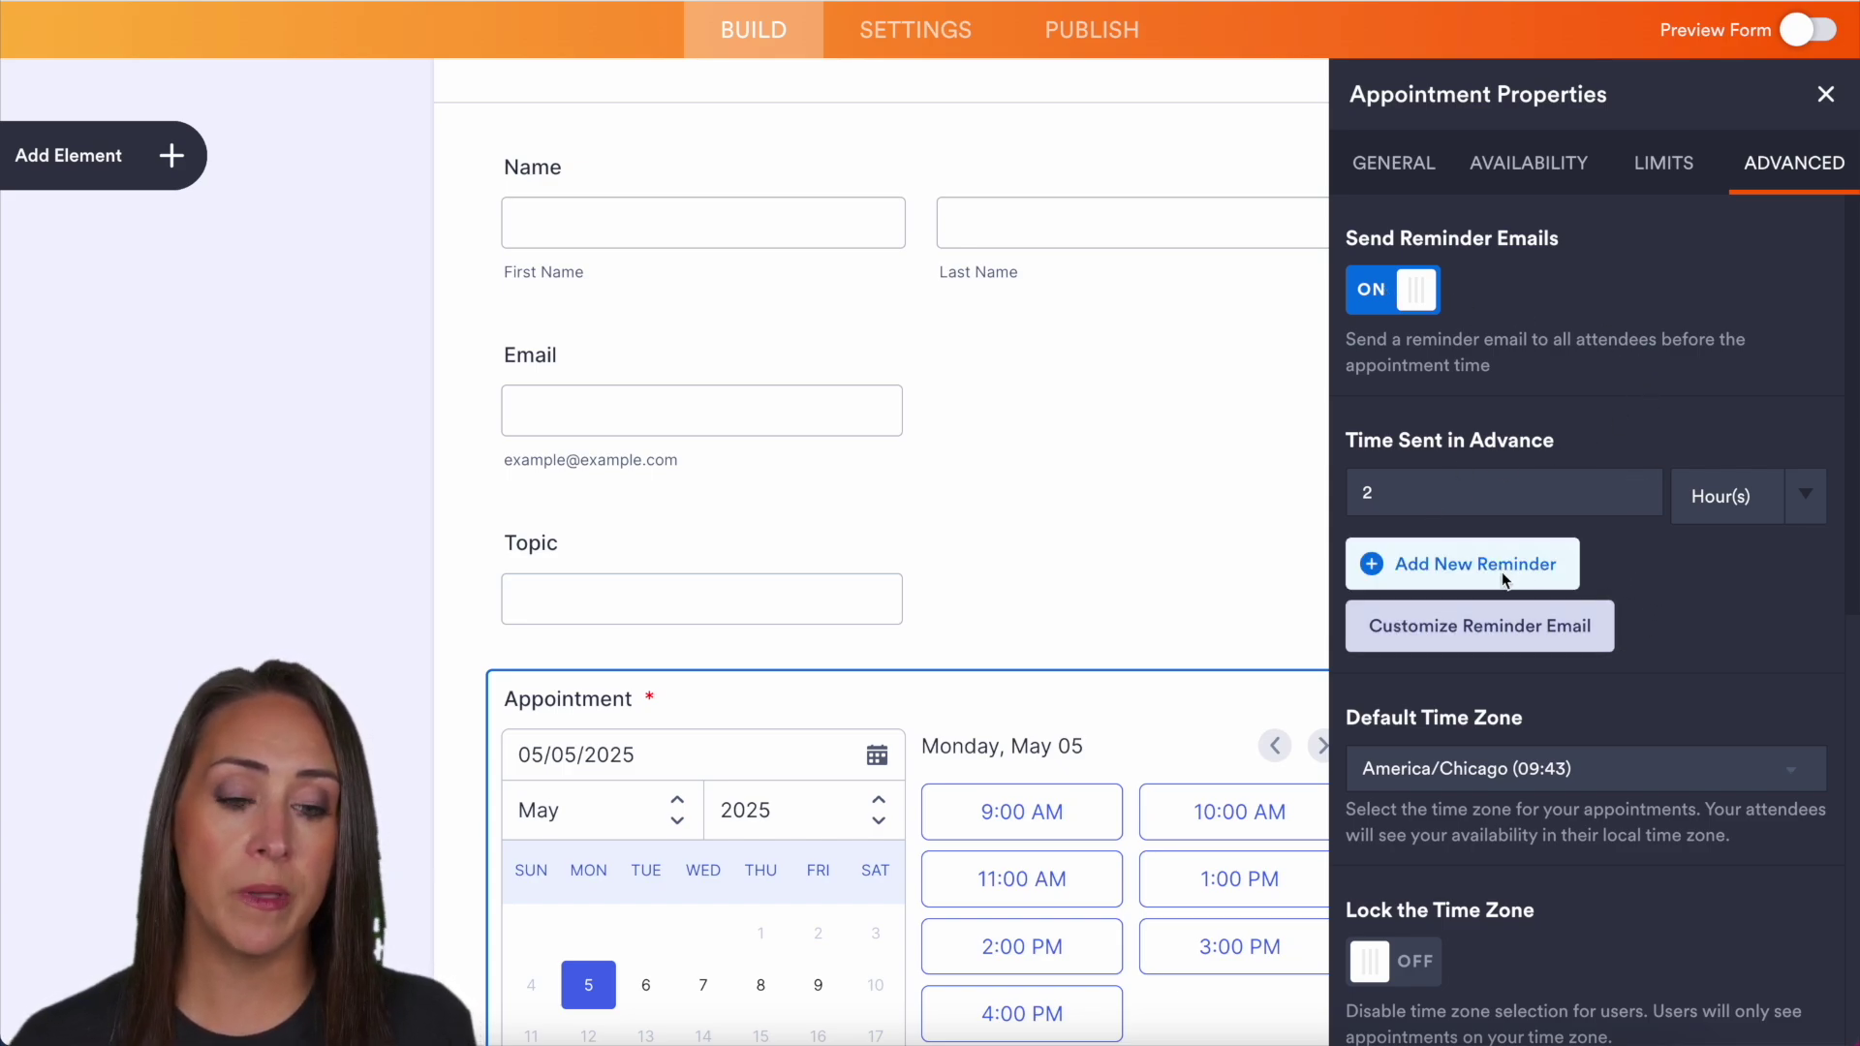
click(1497, 625)
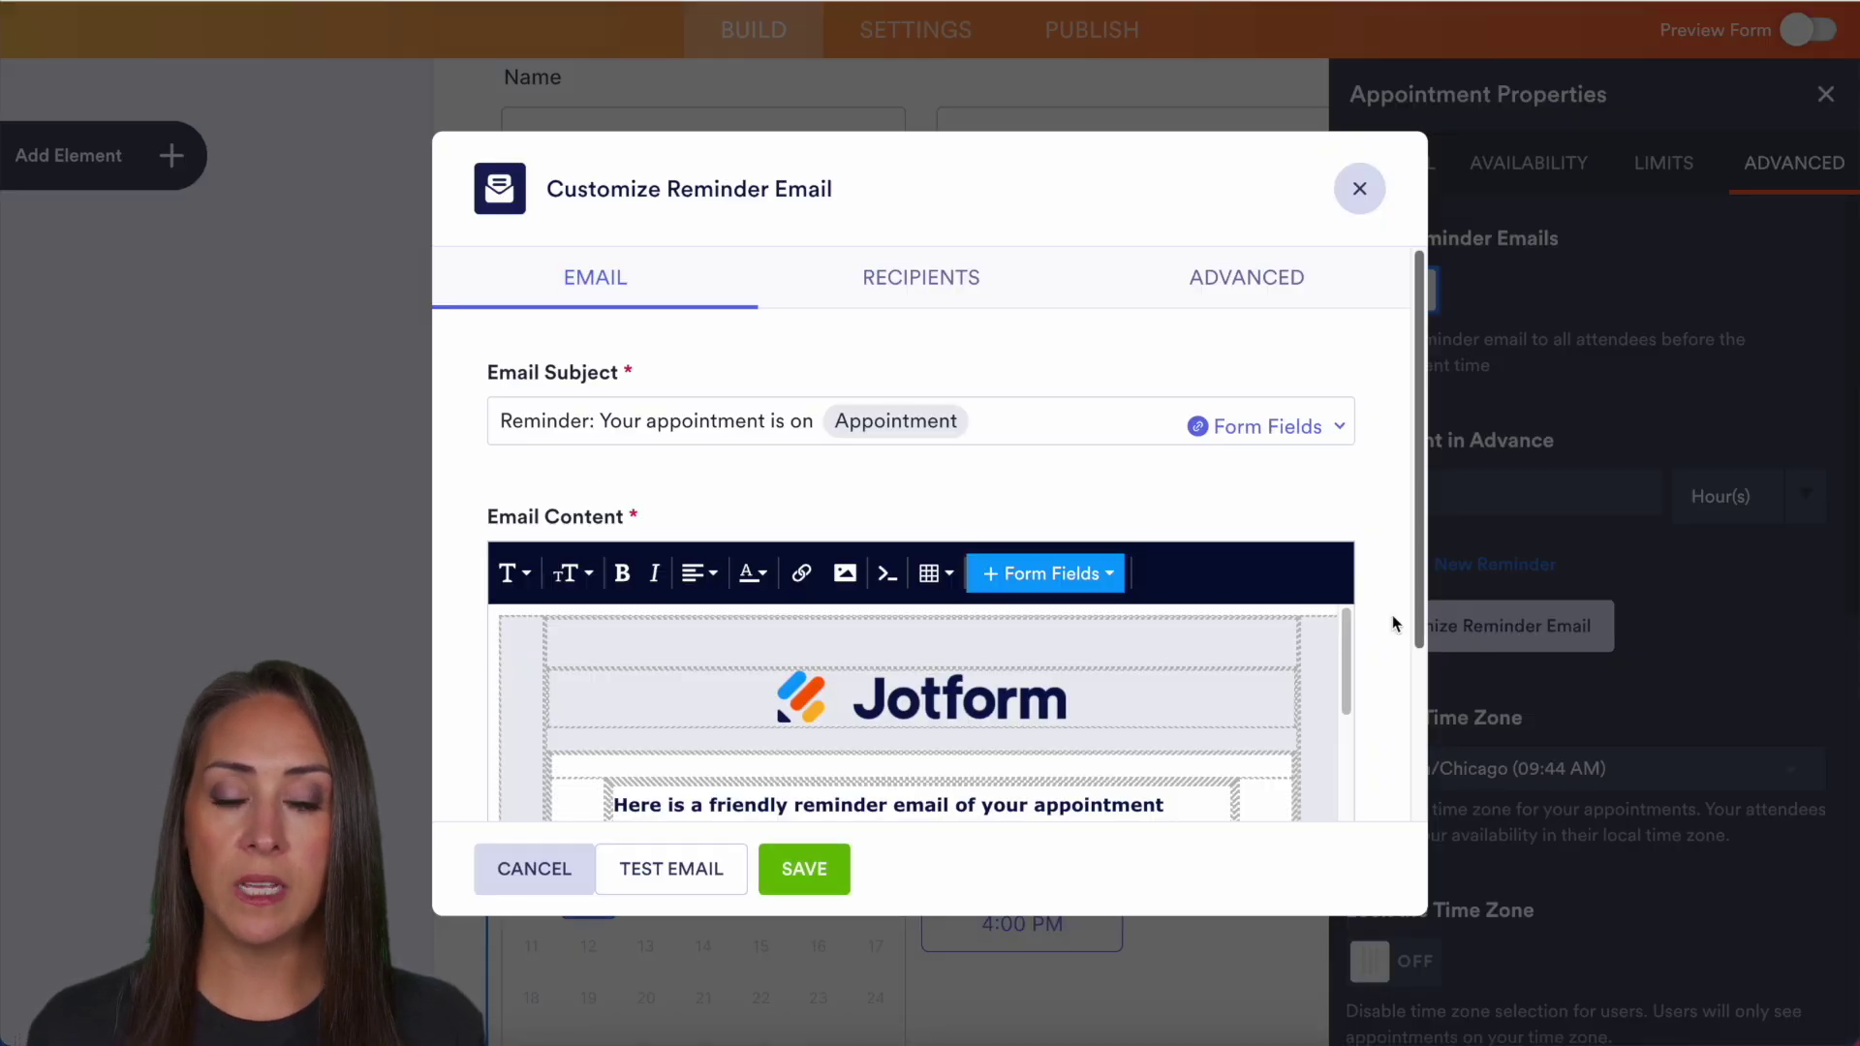
scroll(1308, 566, down, 3)
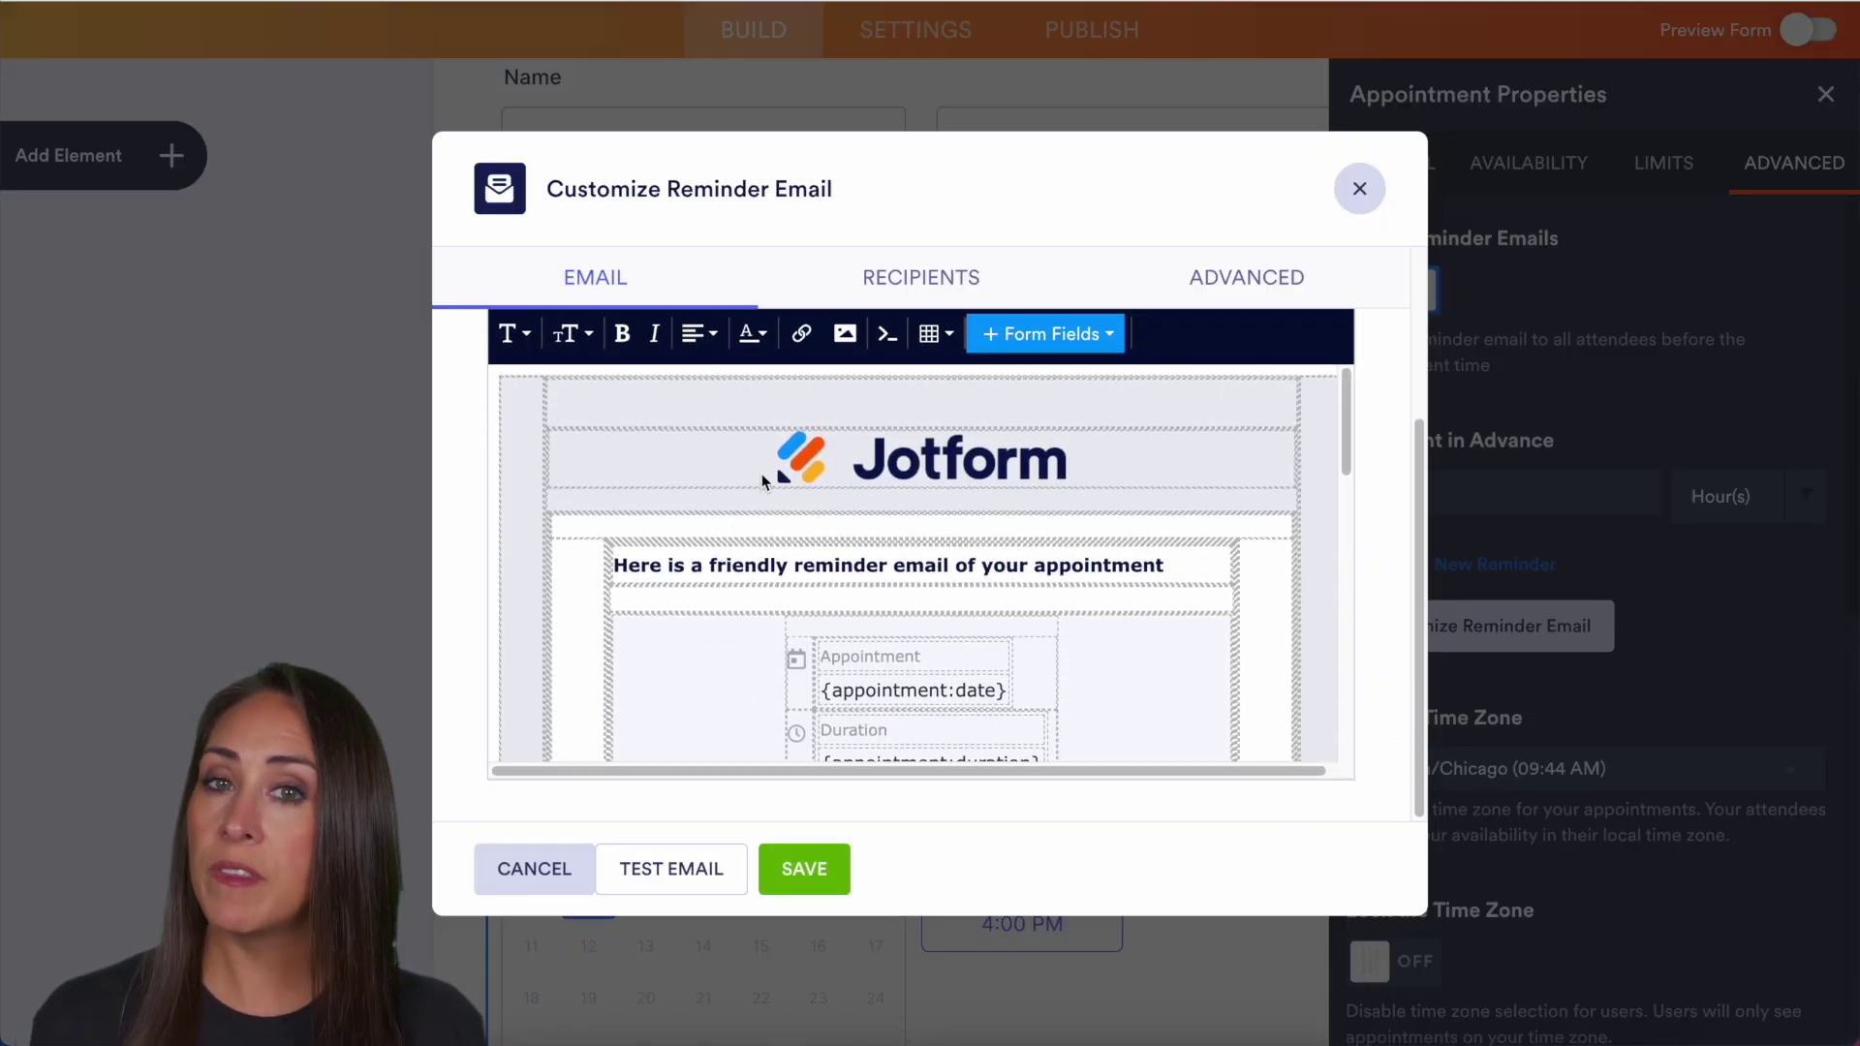
scroll(842, 506, up, 3)
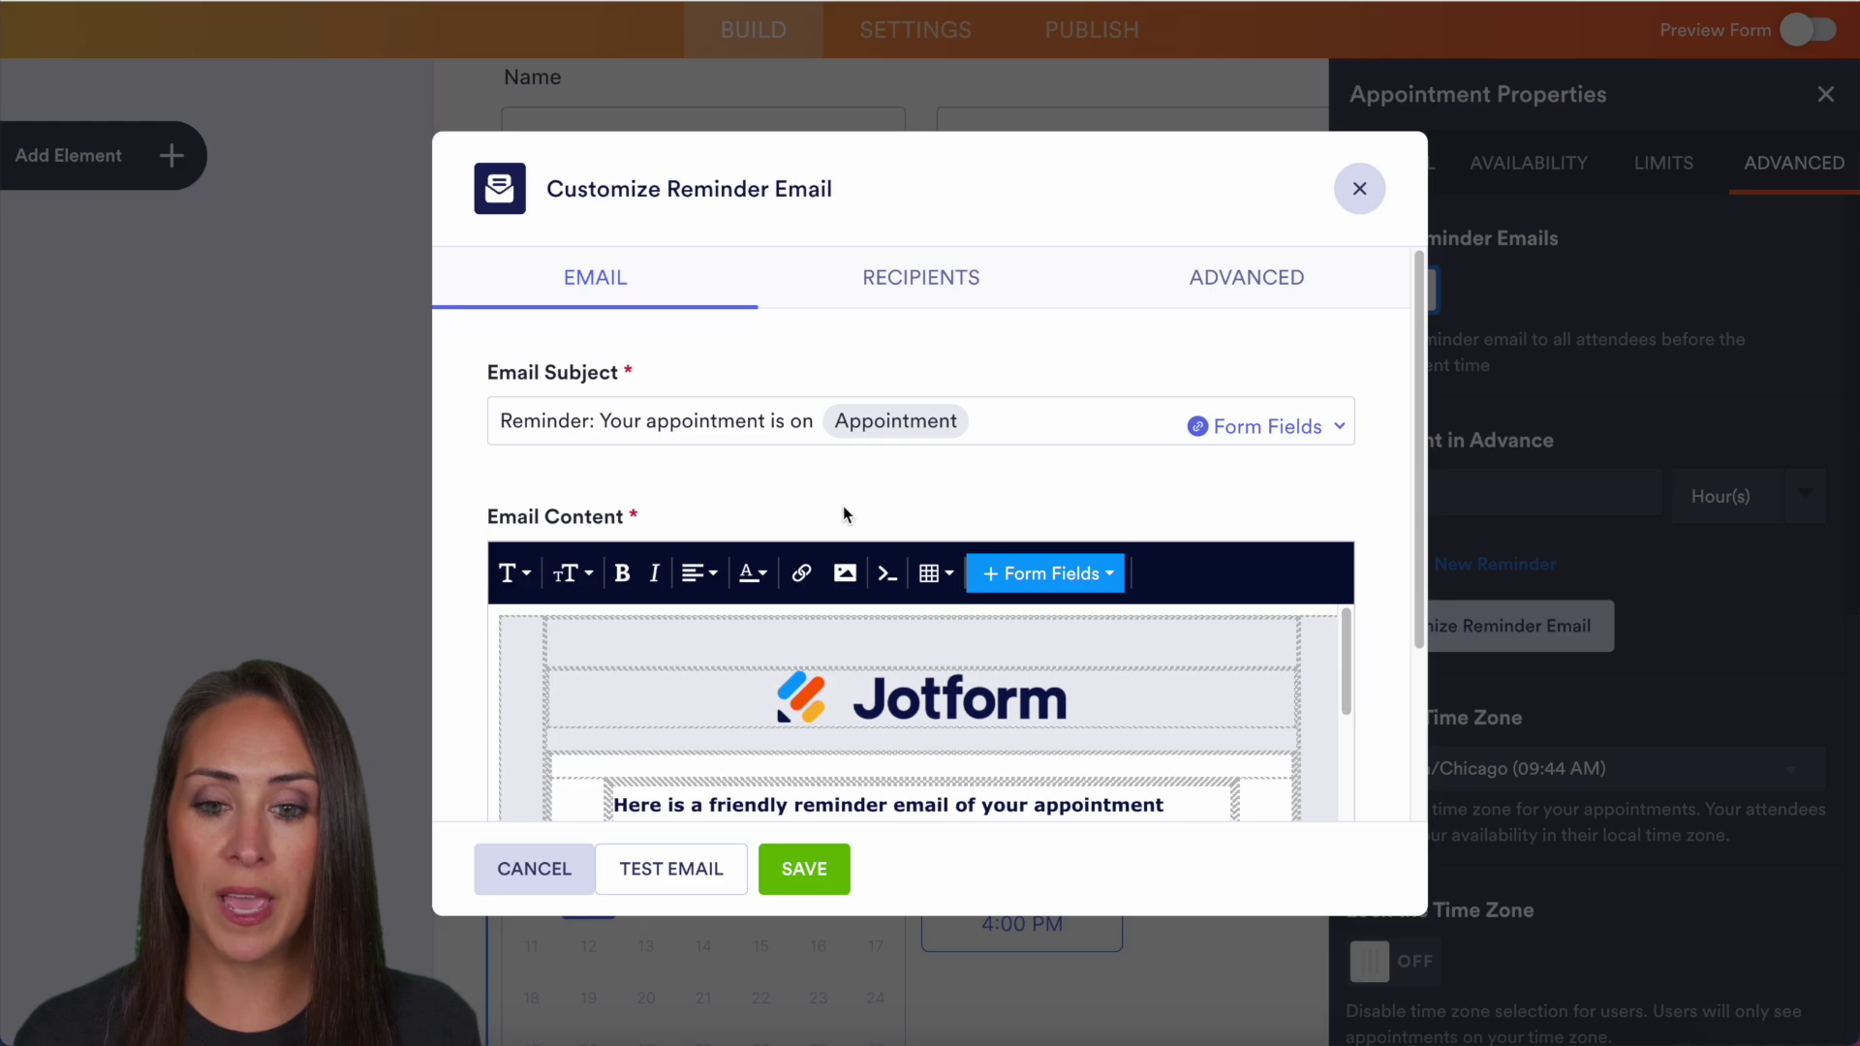
click(1359, 188)
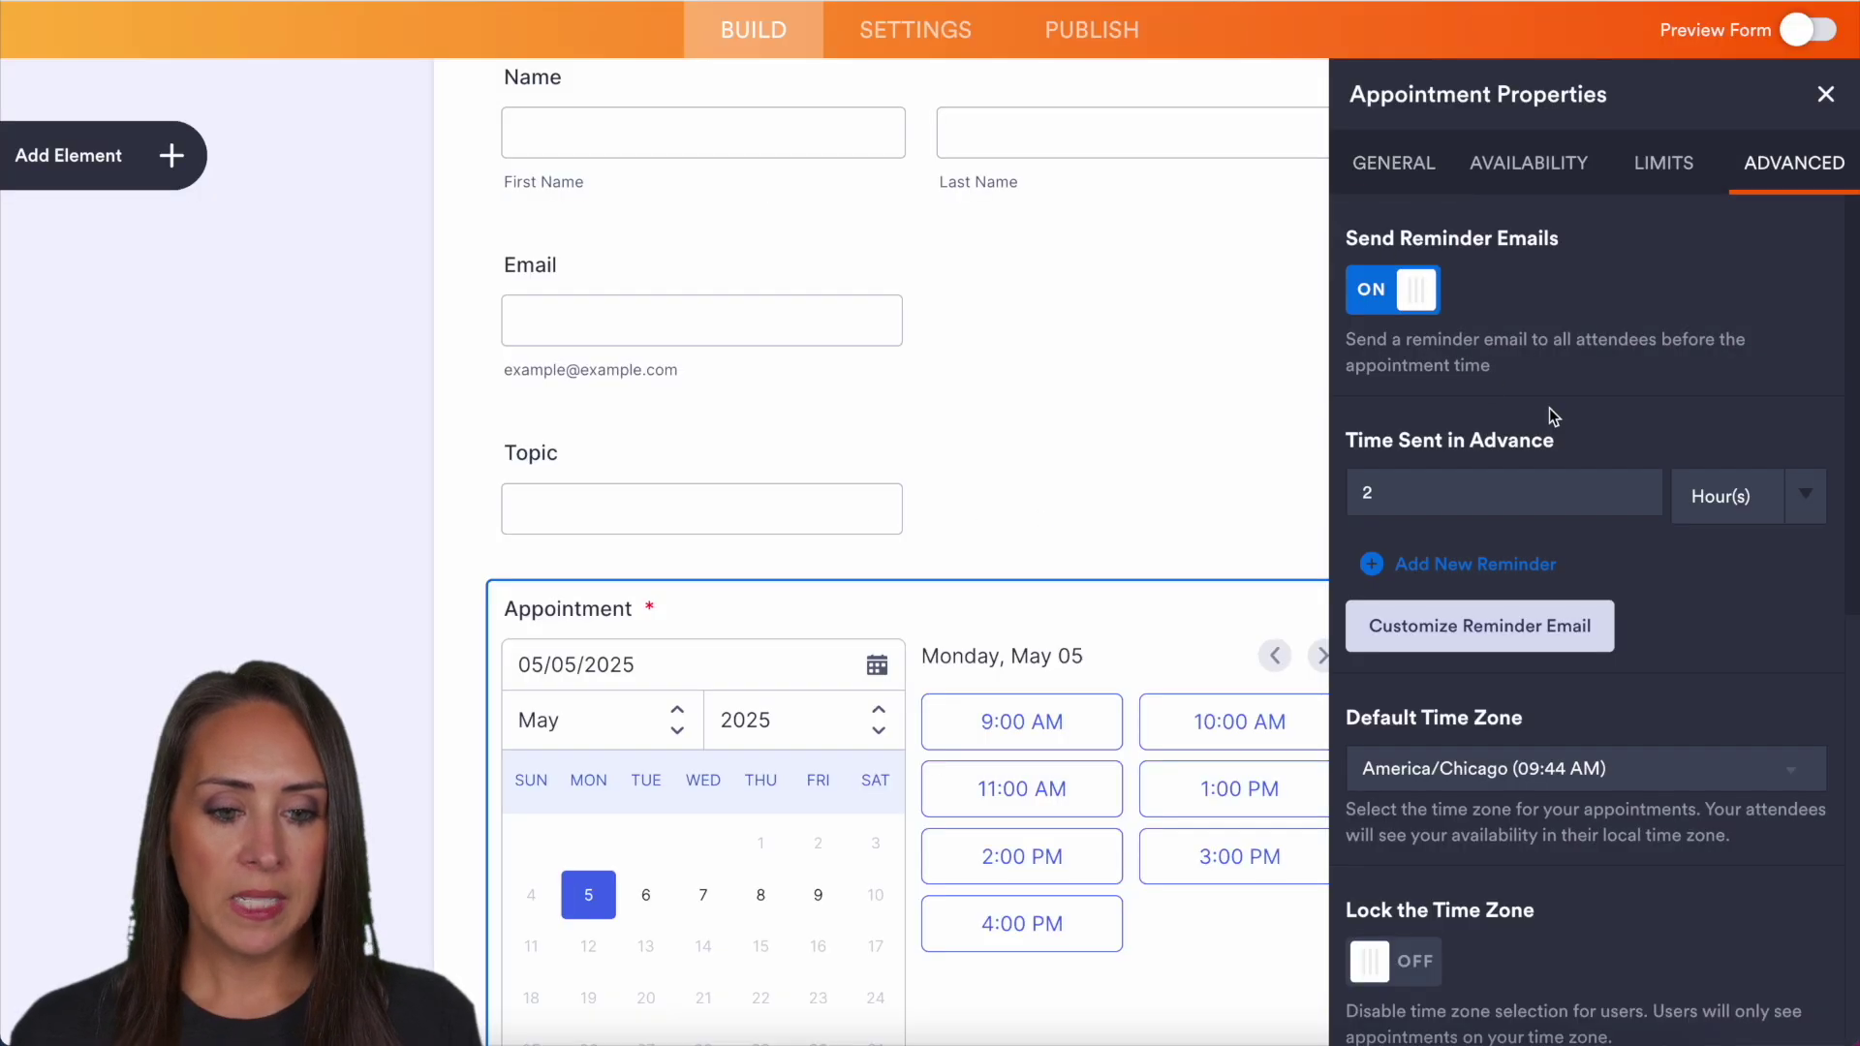
scroll(1598, 416, down, 3)
scroll(1642, 423, down, 3)
scroll(1636, 423, up, 3)
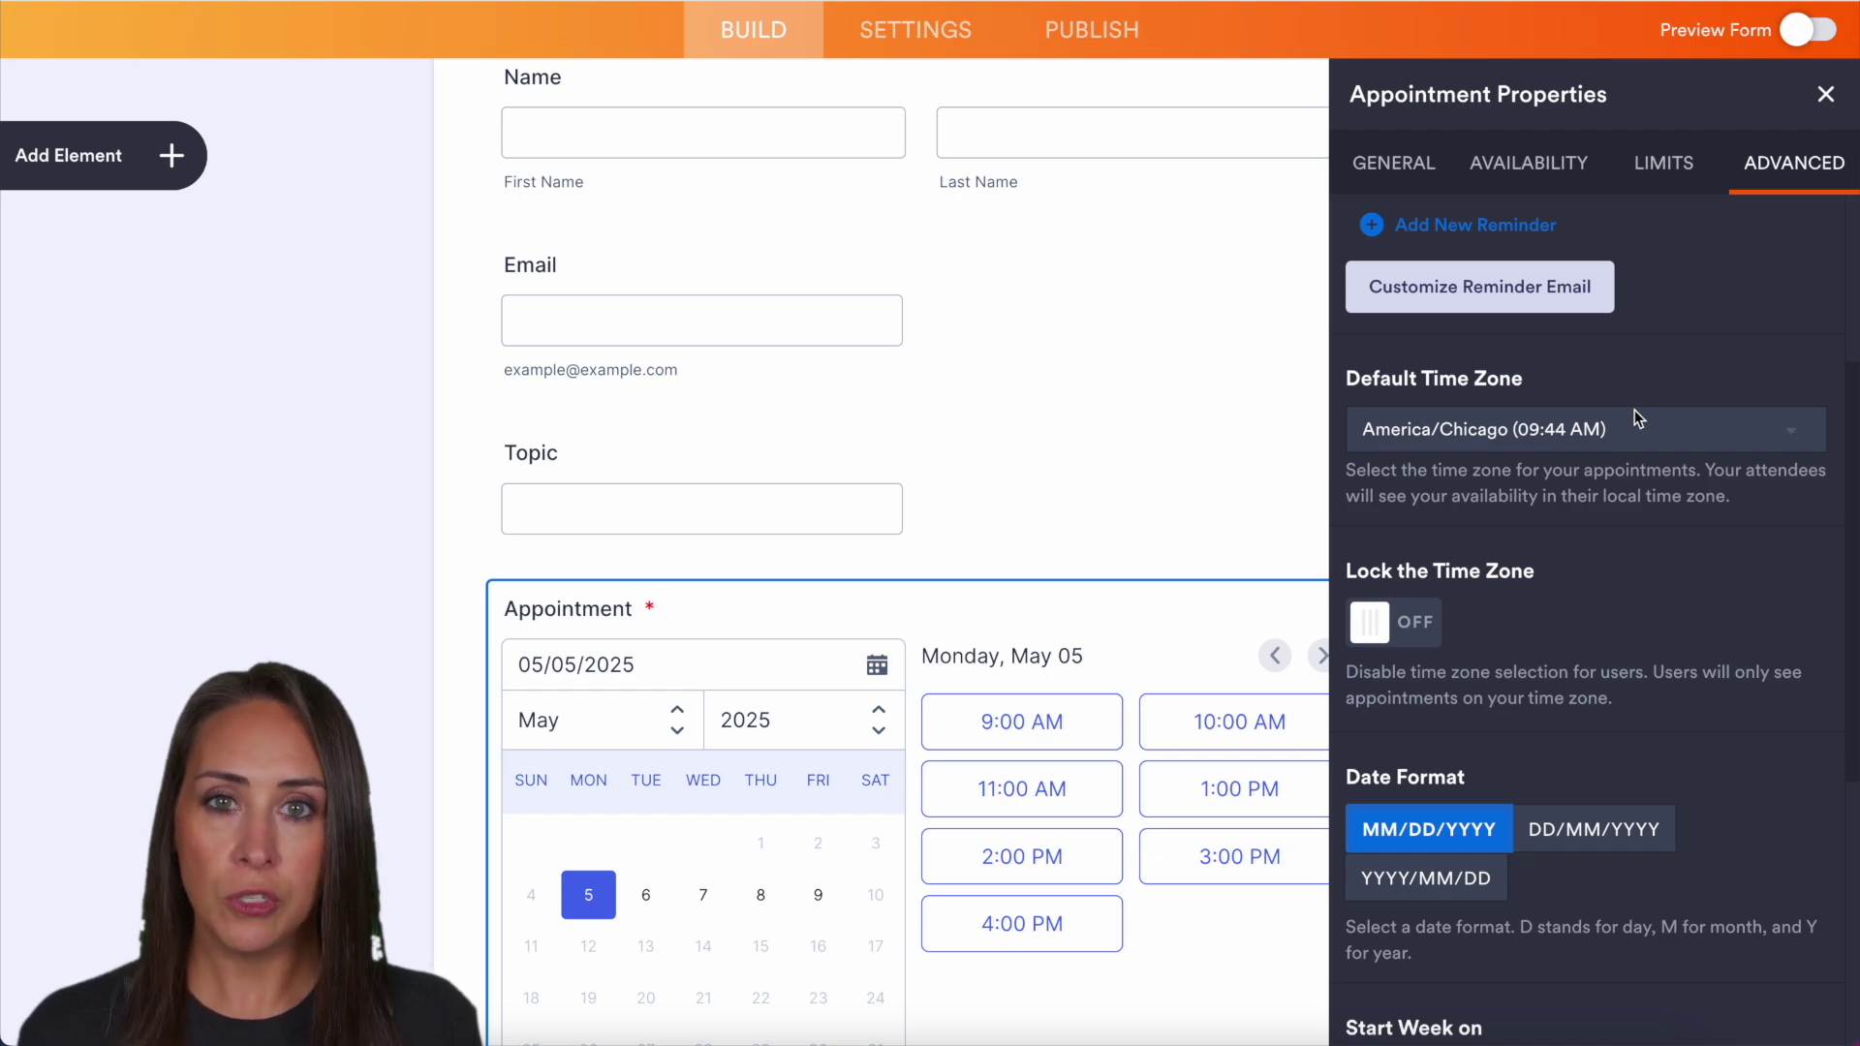
scroll(1645, 444, down, 1)
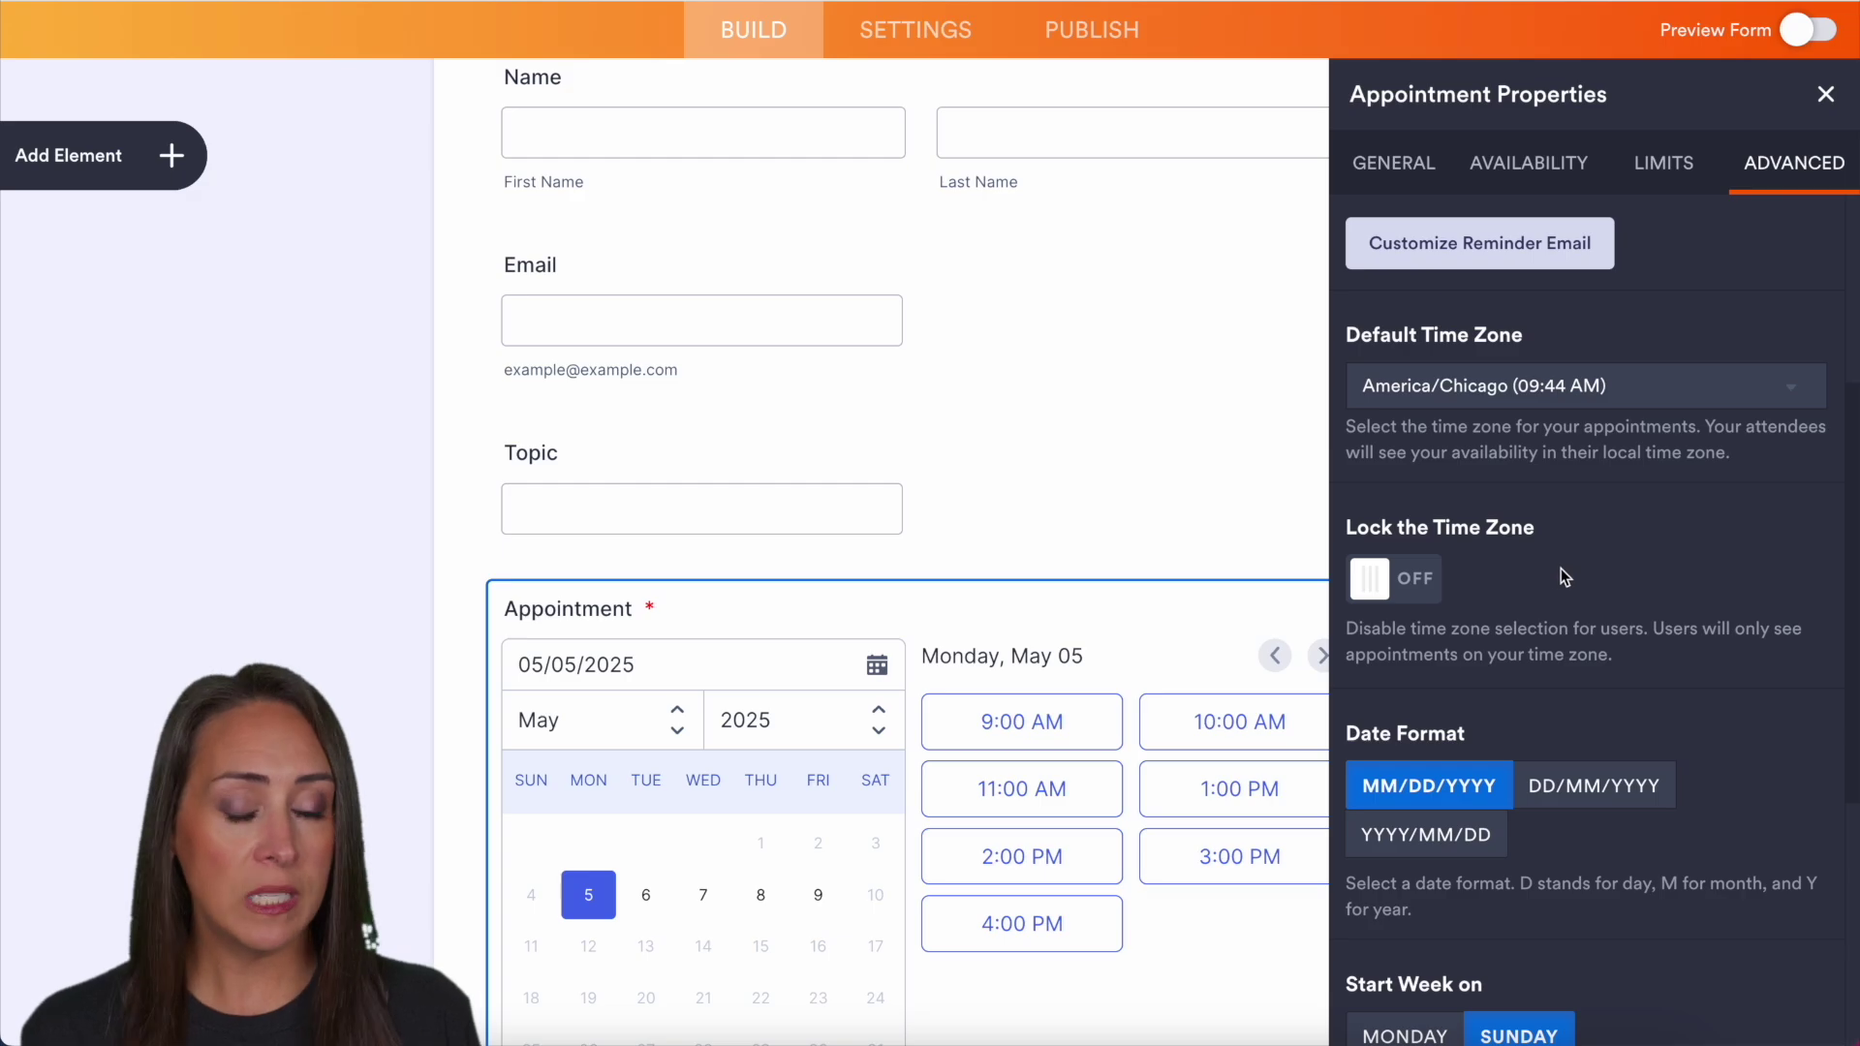
scroll(1628, 553, down, 5)
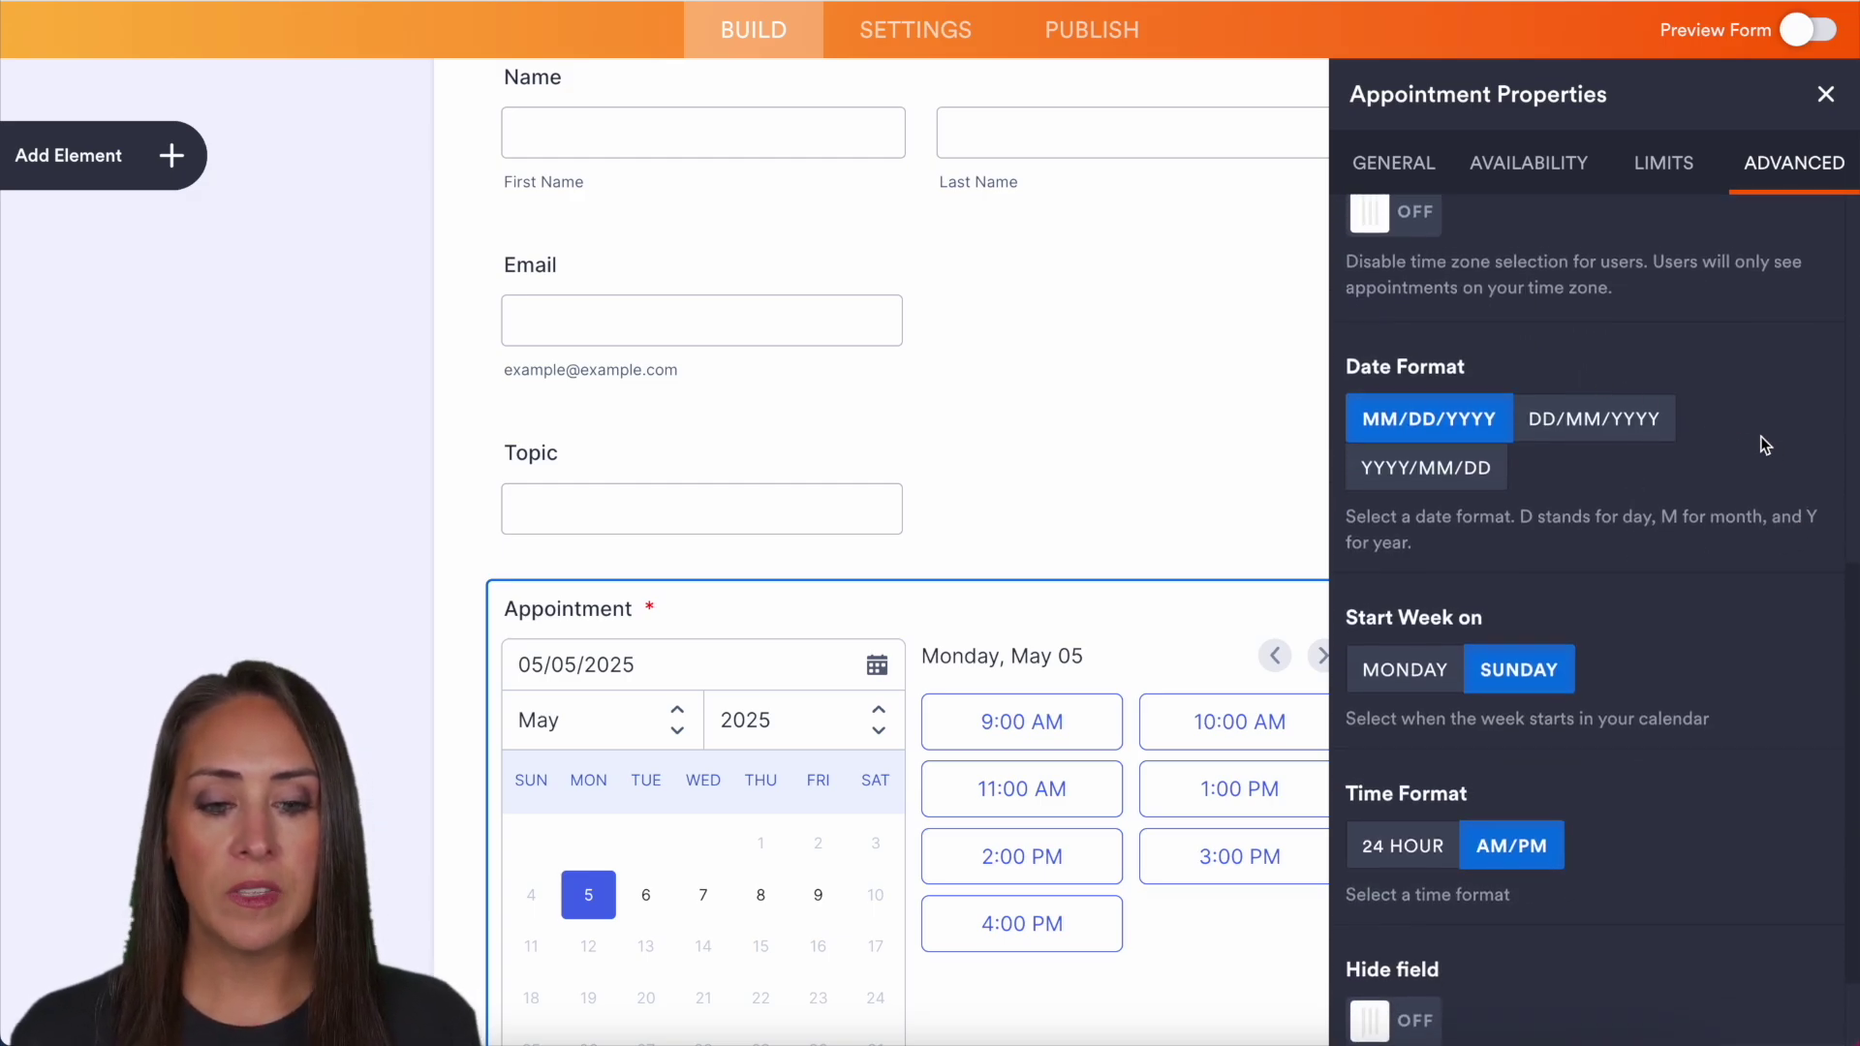
scroll(1764, 455, down, 1)
scroll(1765, 523, down, 1)
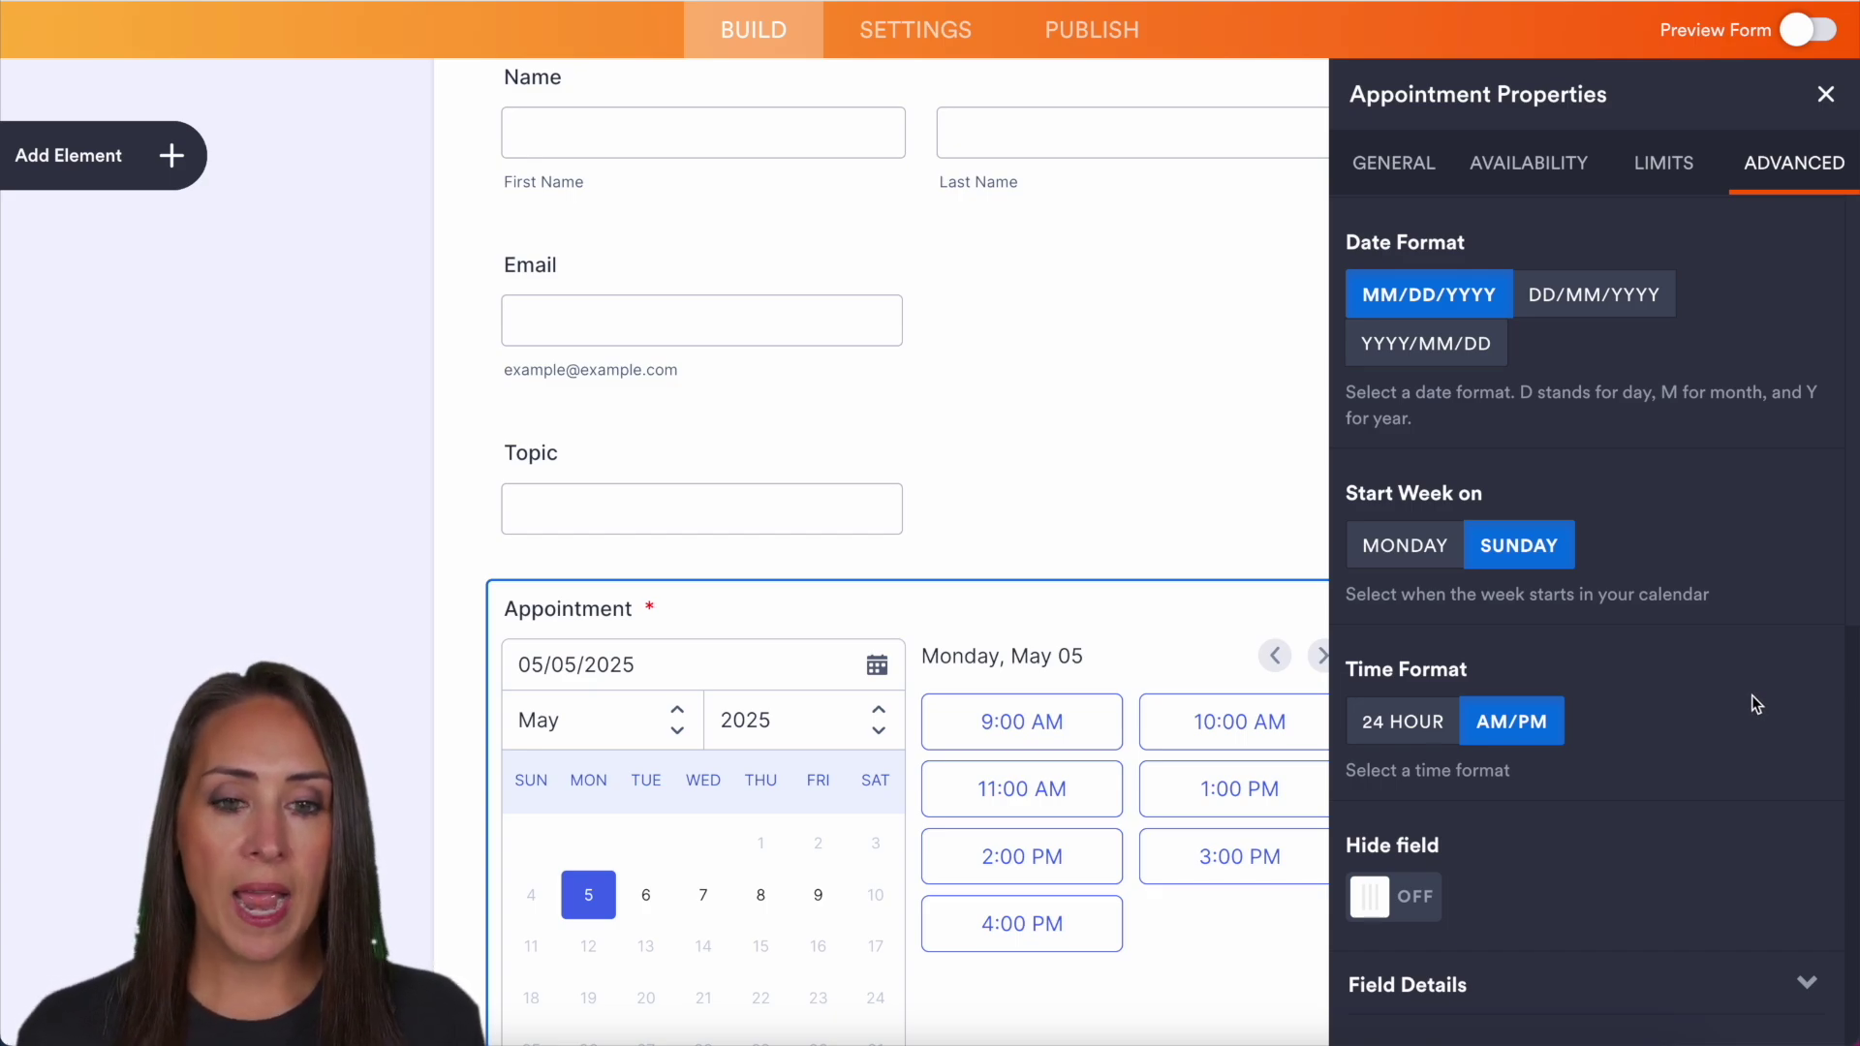
Switch Jotform to the live form preview
click(1808, 32)
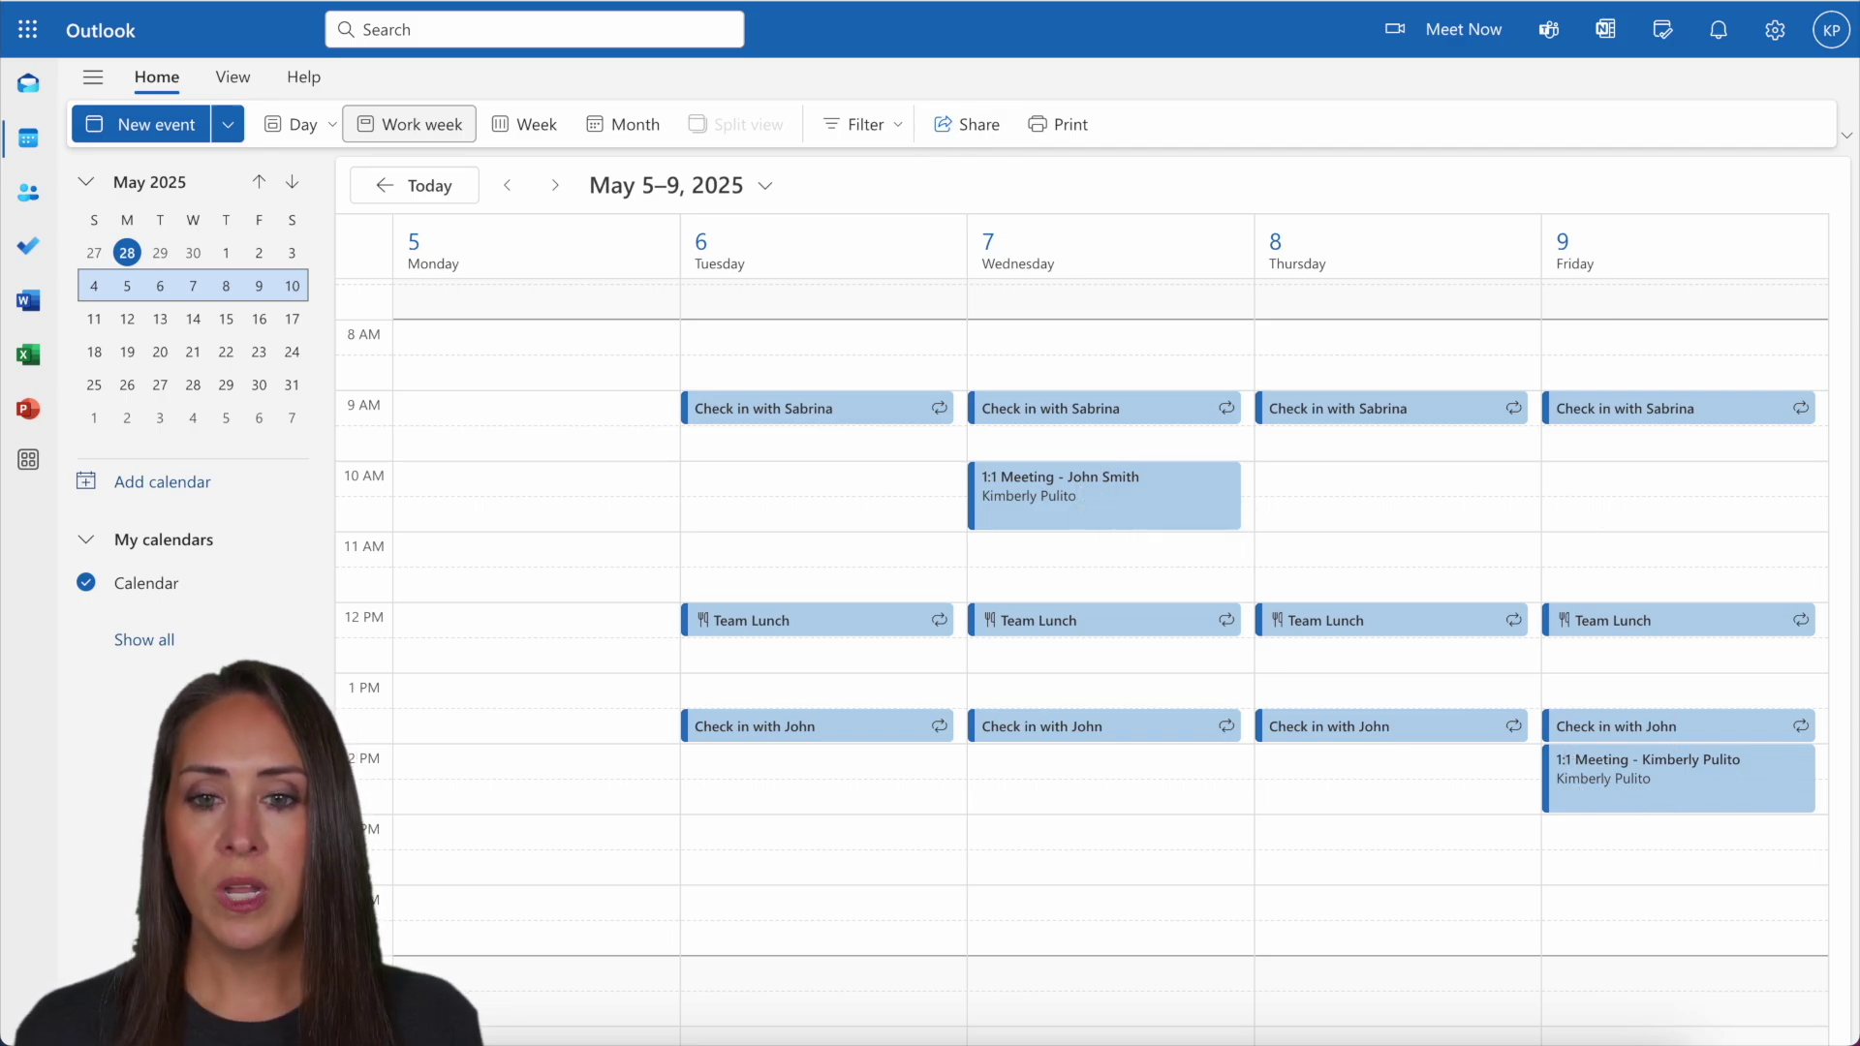
Compare the preview against the Outlook calendar, checking free slots on May 6, 7 and 9
key(ctrl+Tab)
scroll(947, 175, down, 5)
scroll(947, 166, down, 2)
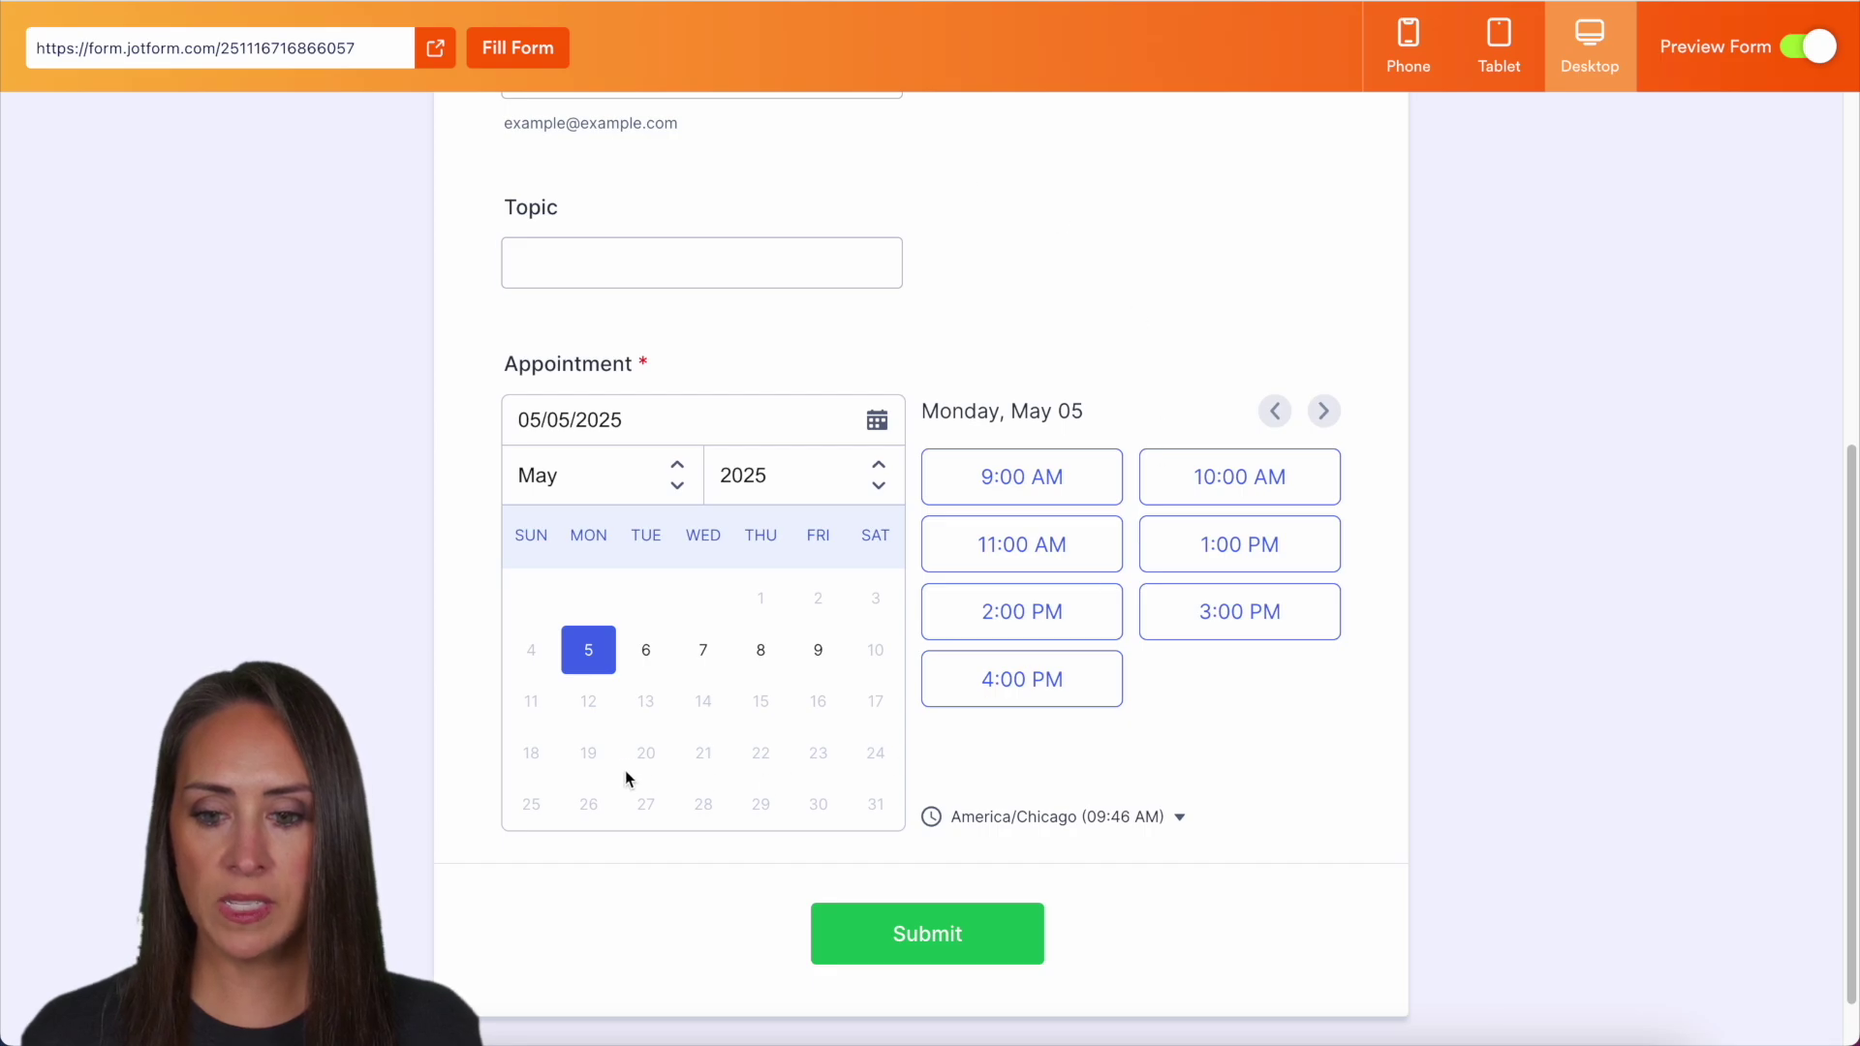
key(ctrl+Tab)
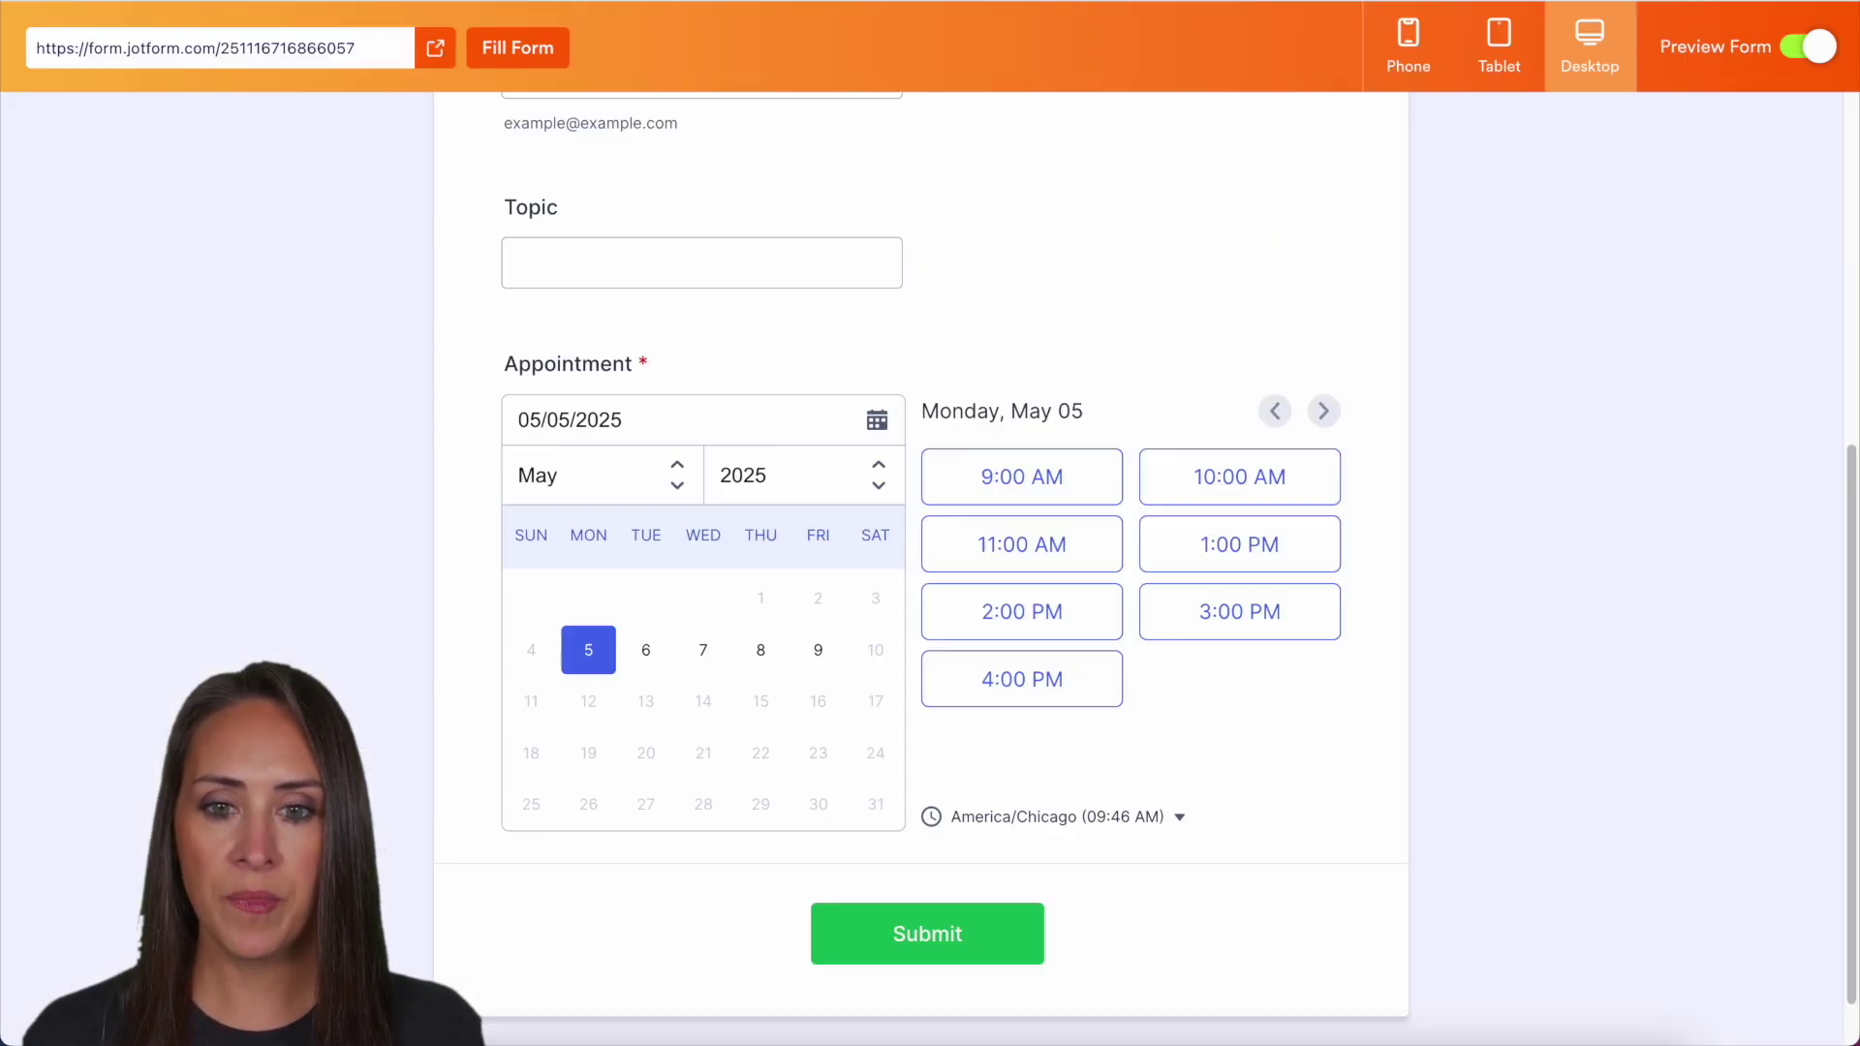
key(ctrl+Tab)
click(653, 658)
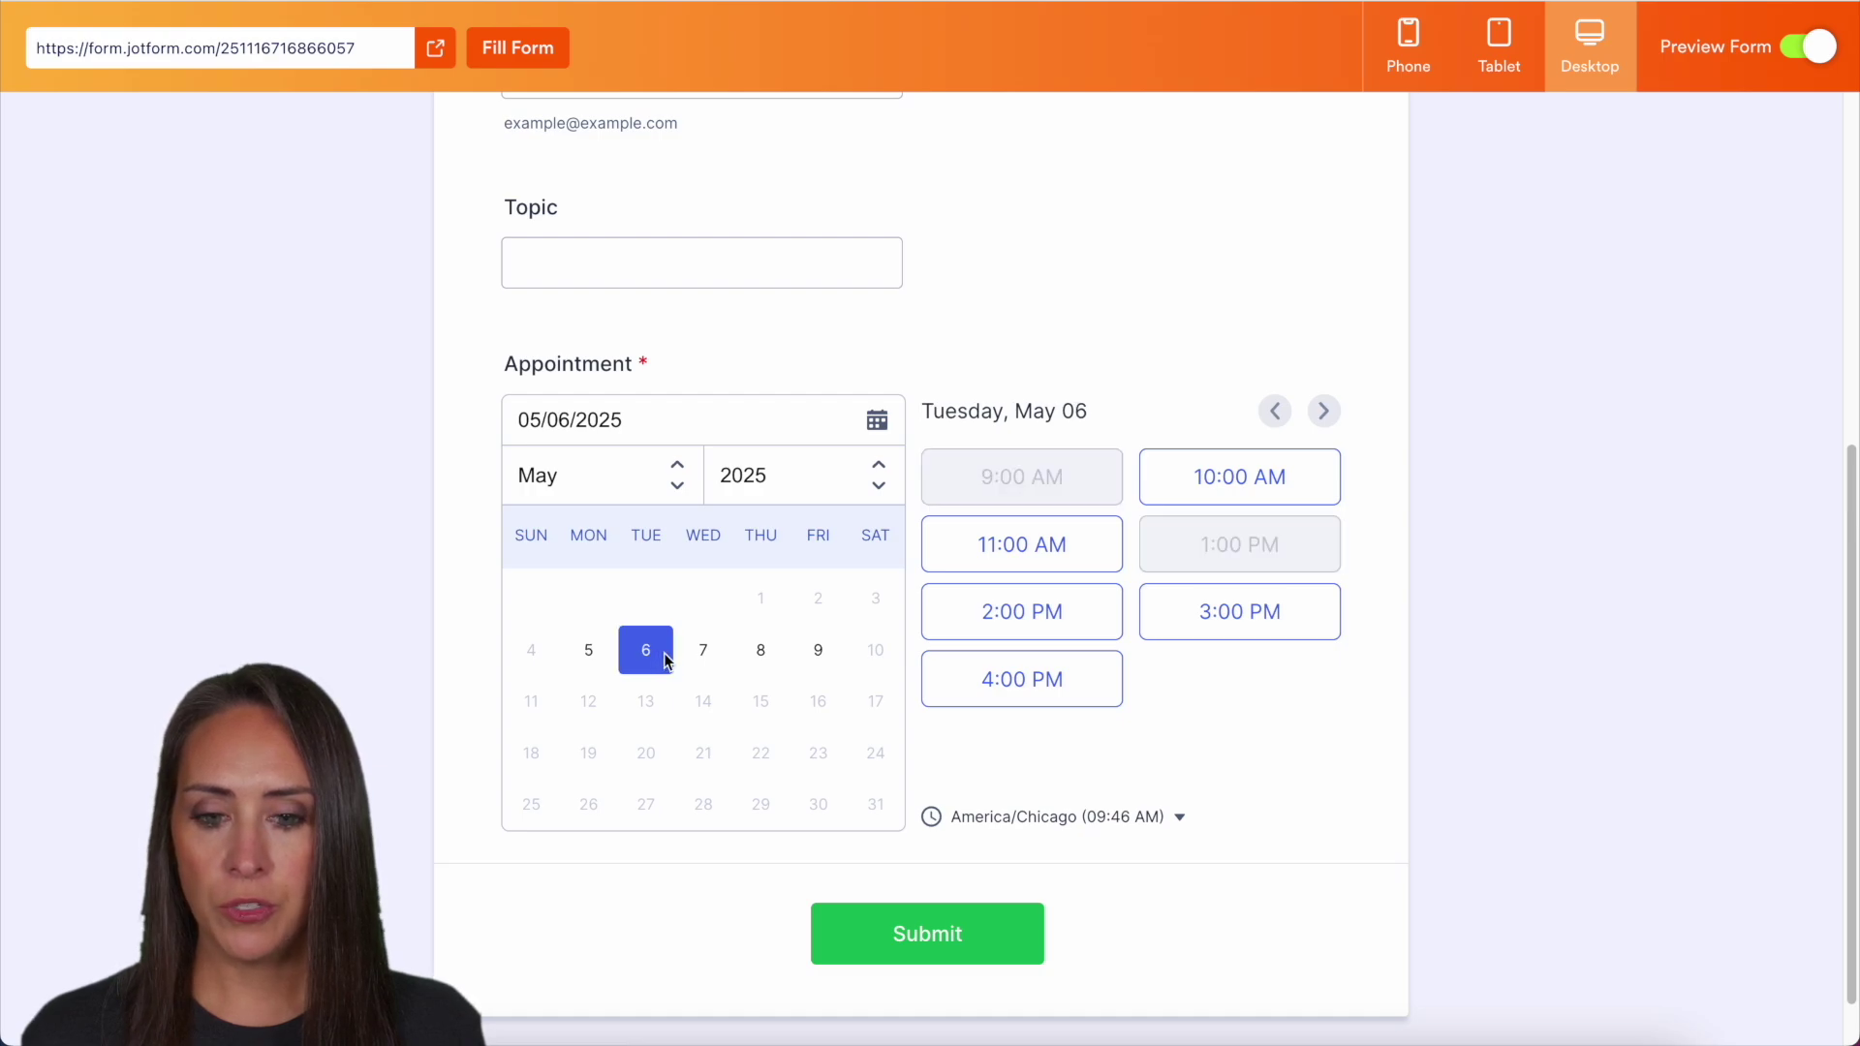
click(725, 658)
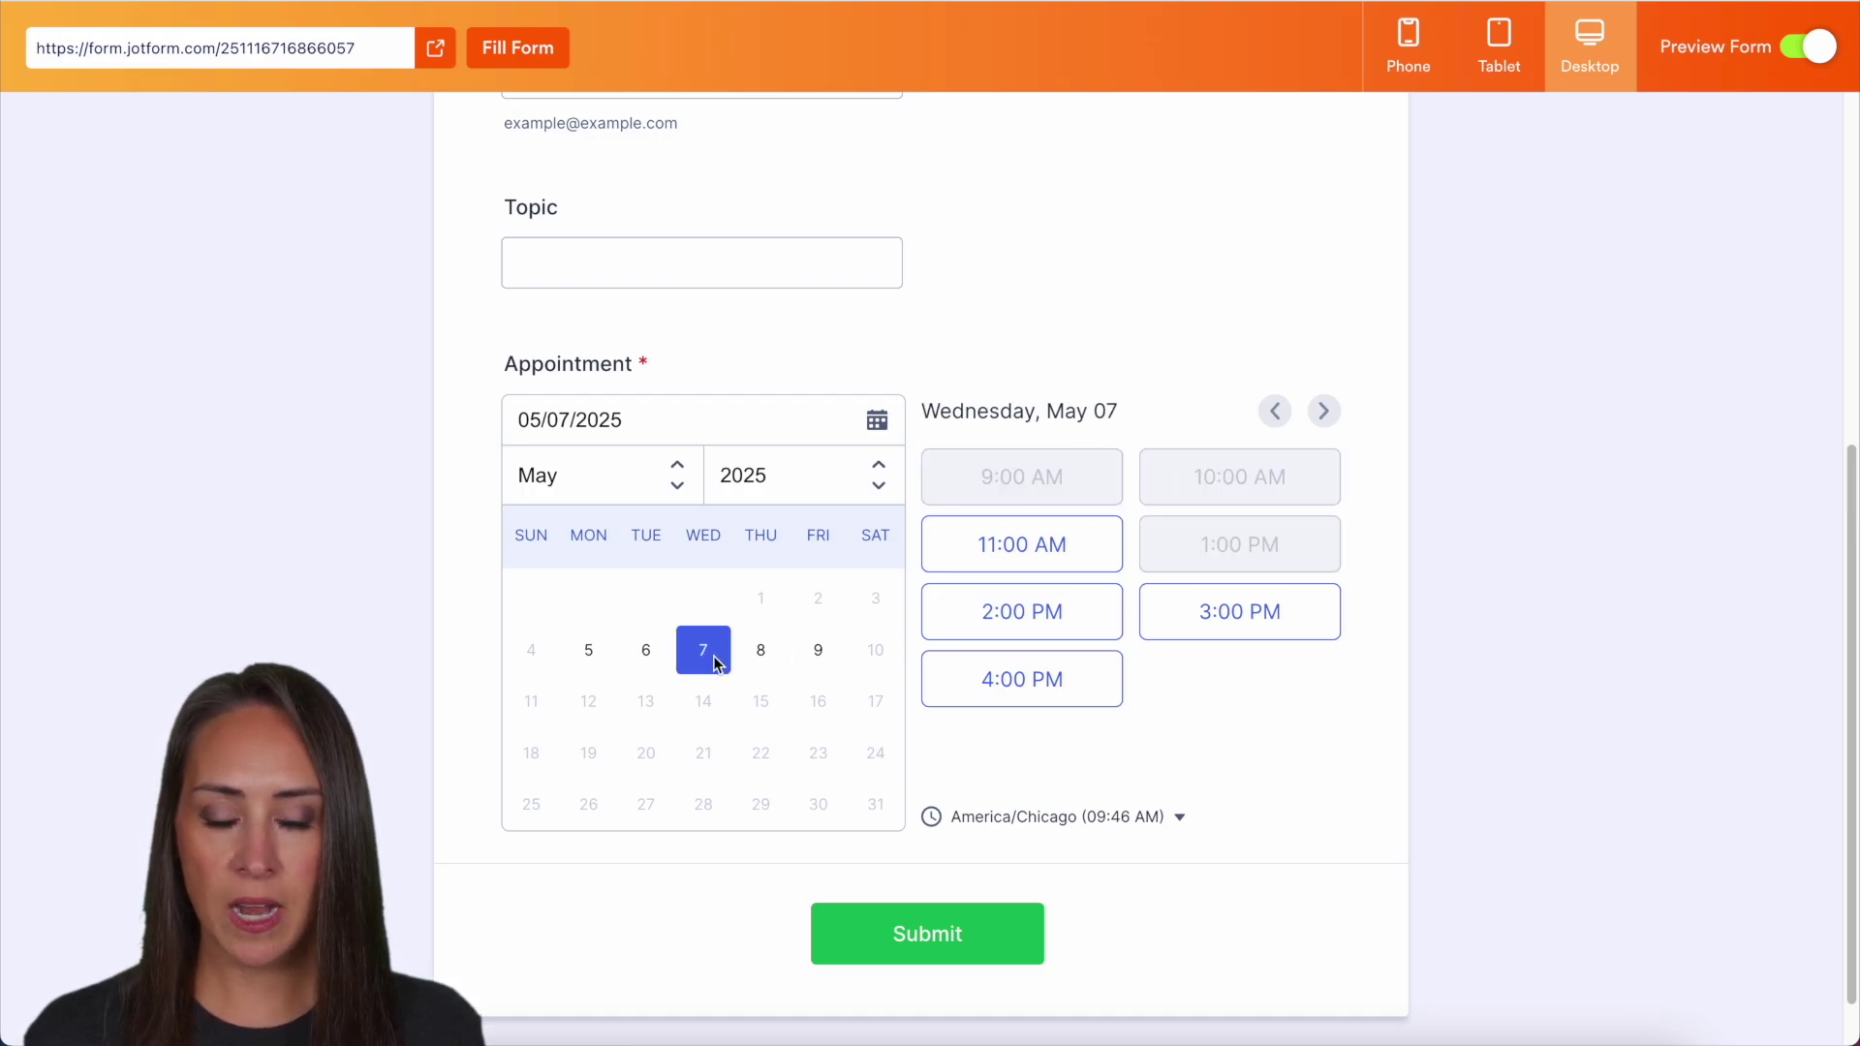
click(819, 657)
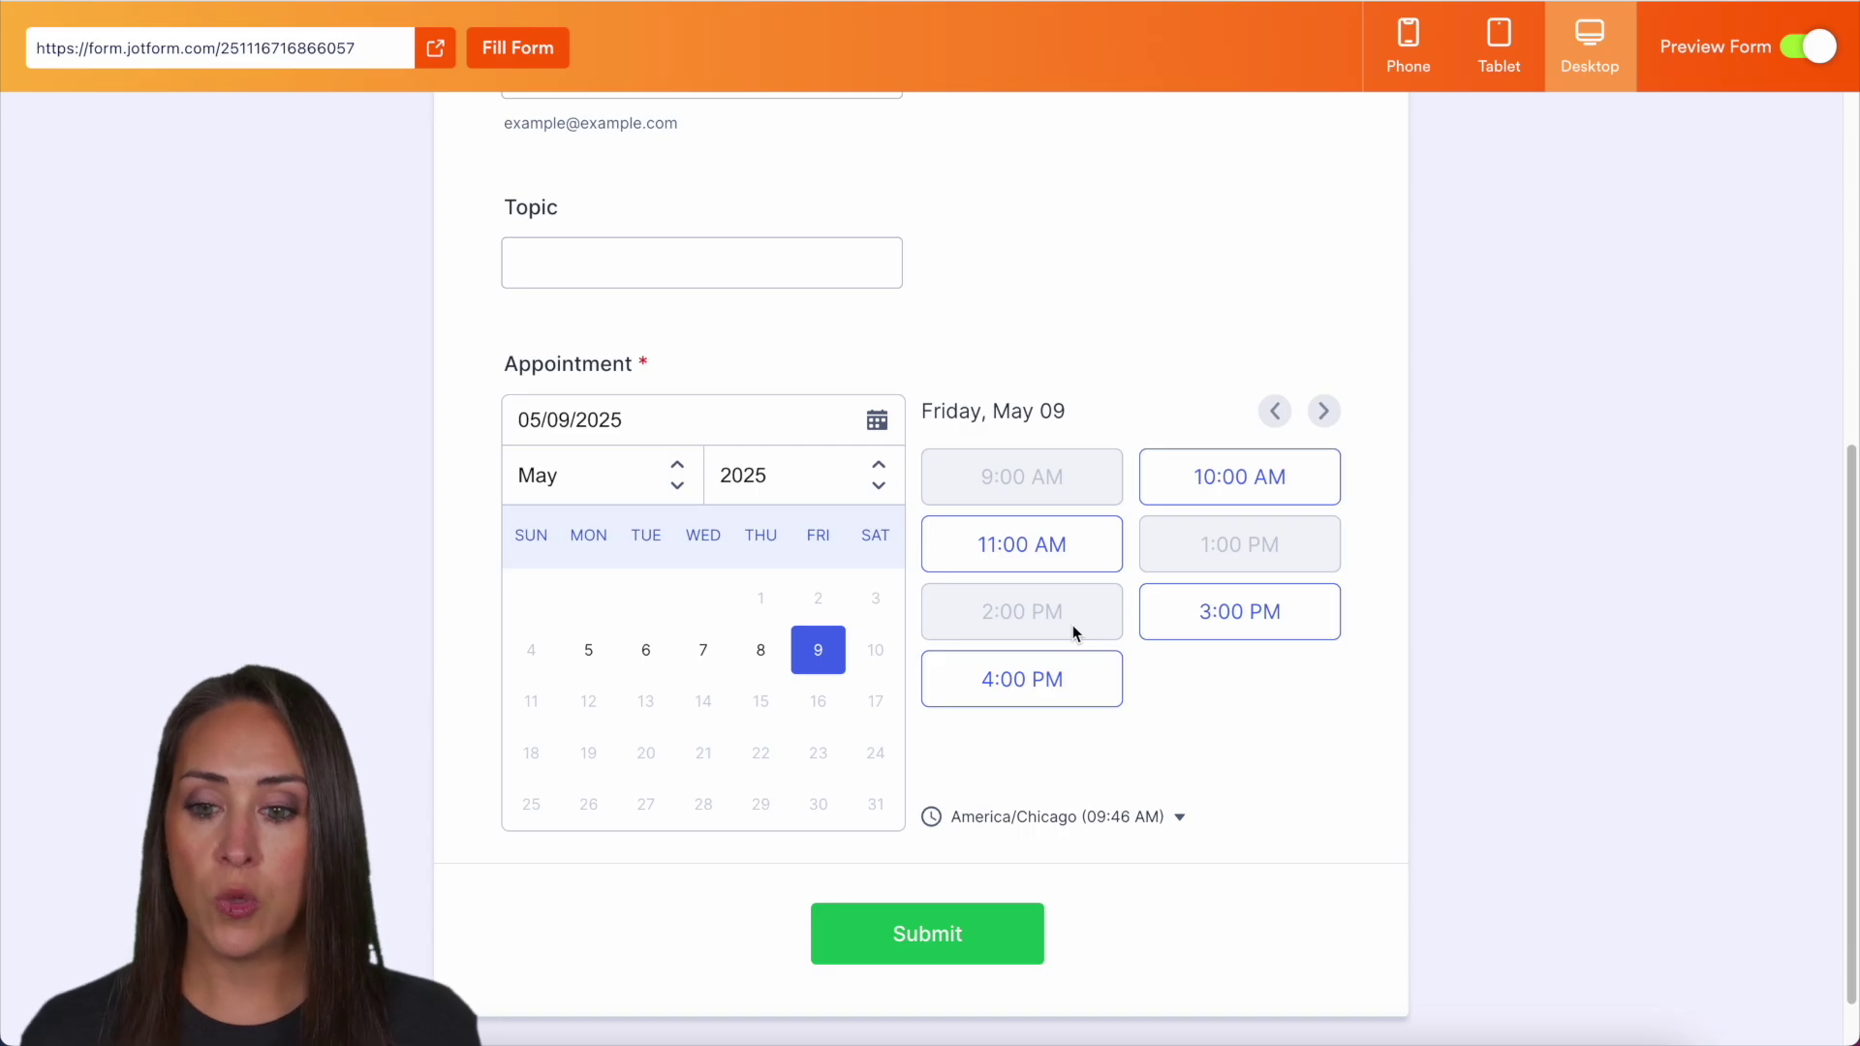
click(1218, 625)
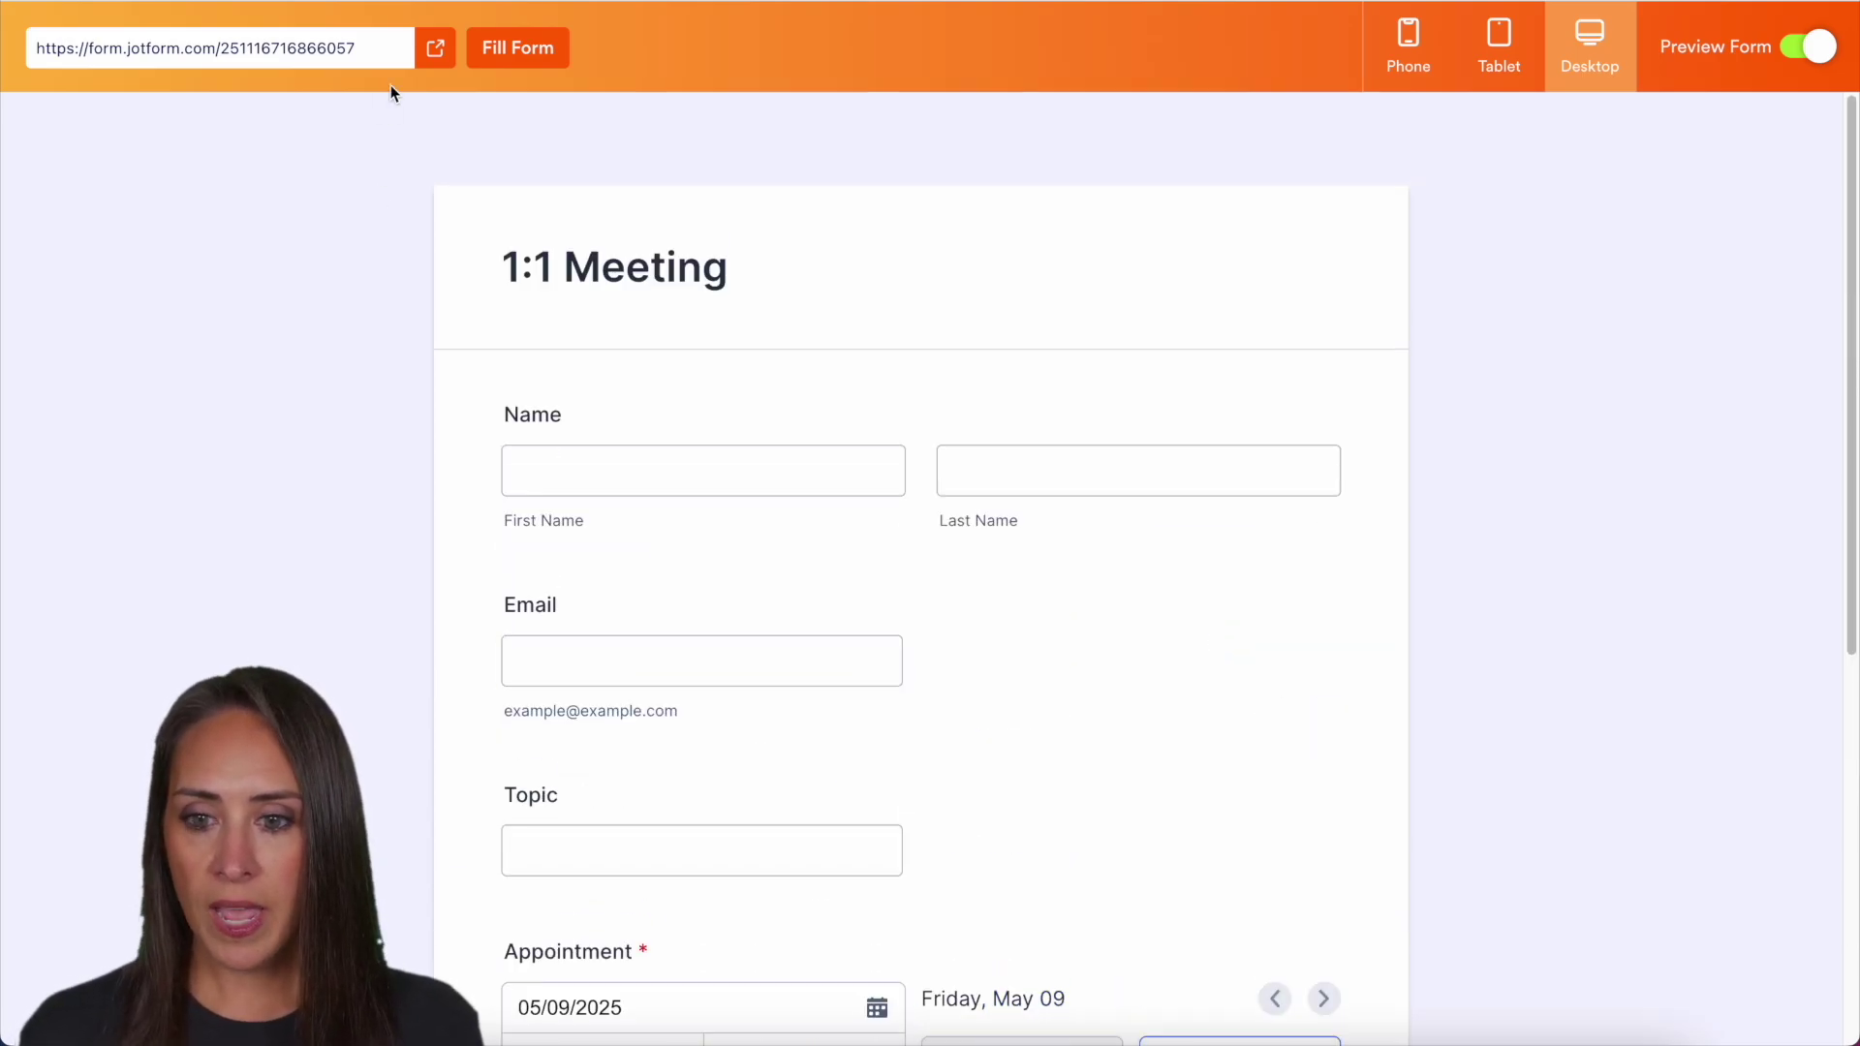
Autofill sample answers, book Thursday May 08 at 4:00 PM, and submit the form
click(511, 48)
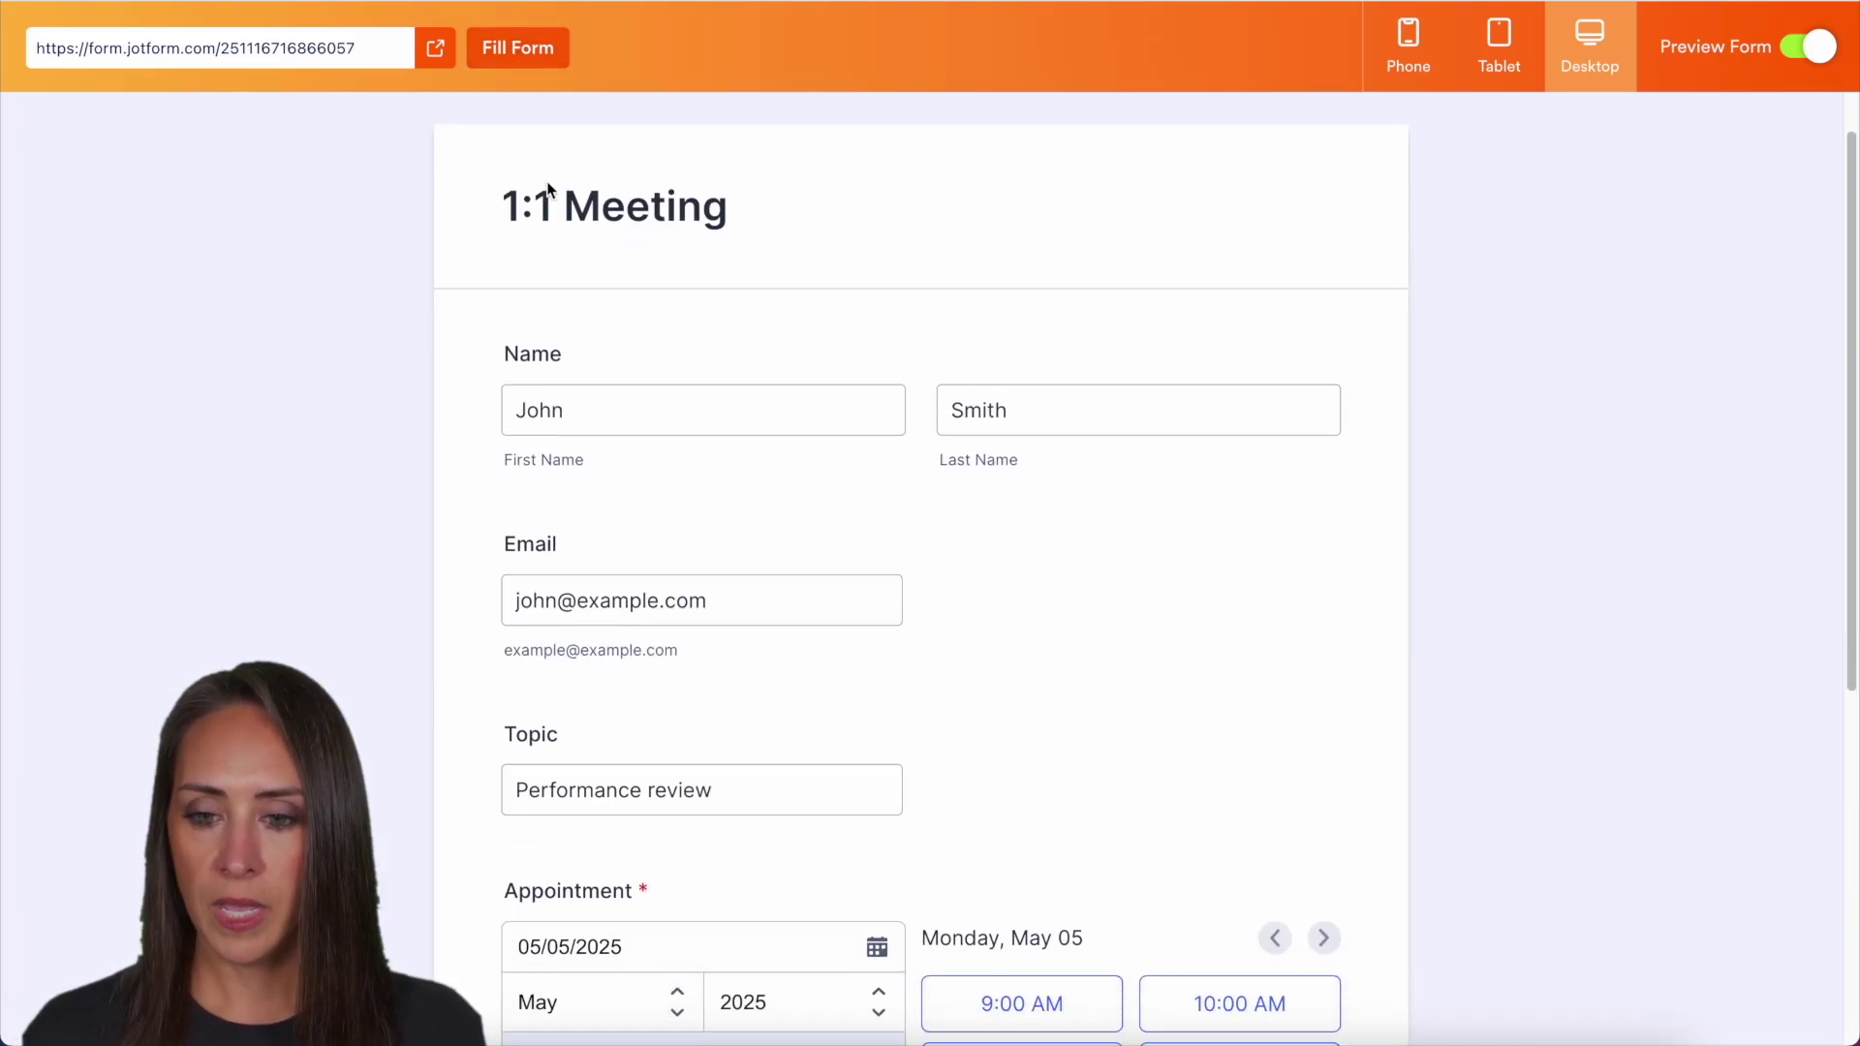
scroll(641, 581, down, 5)
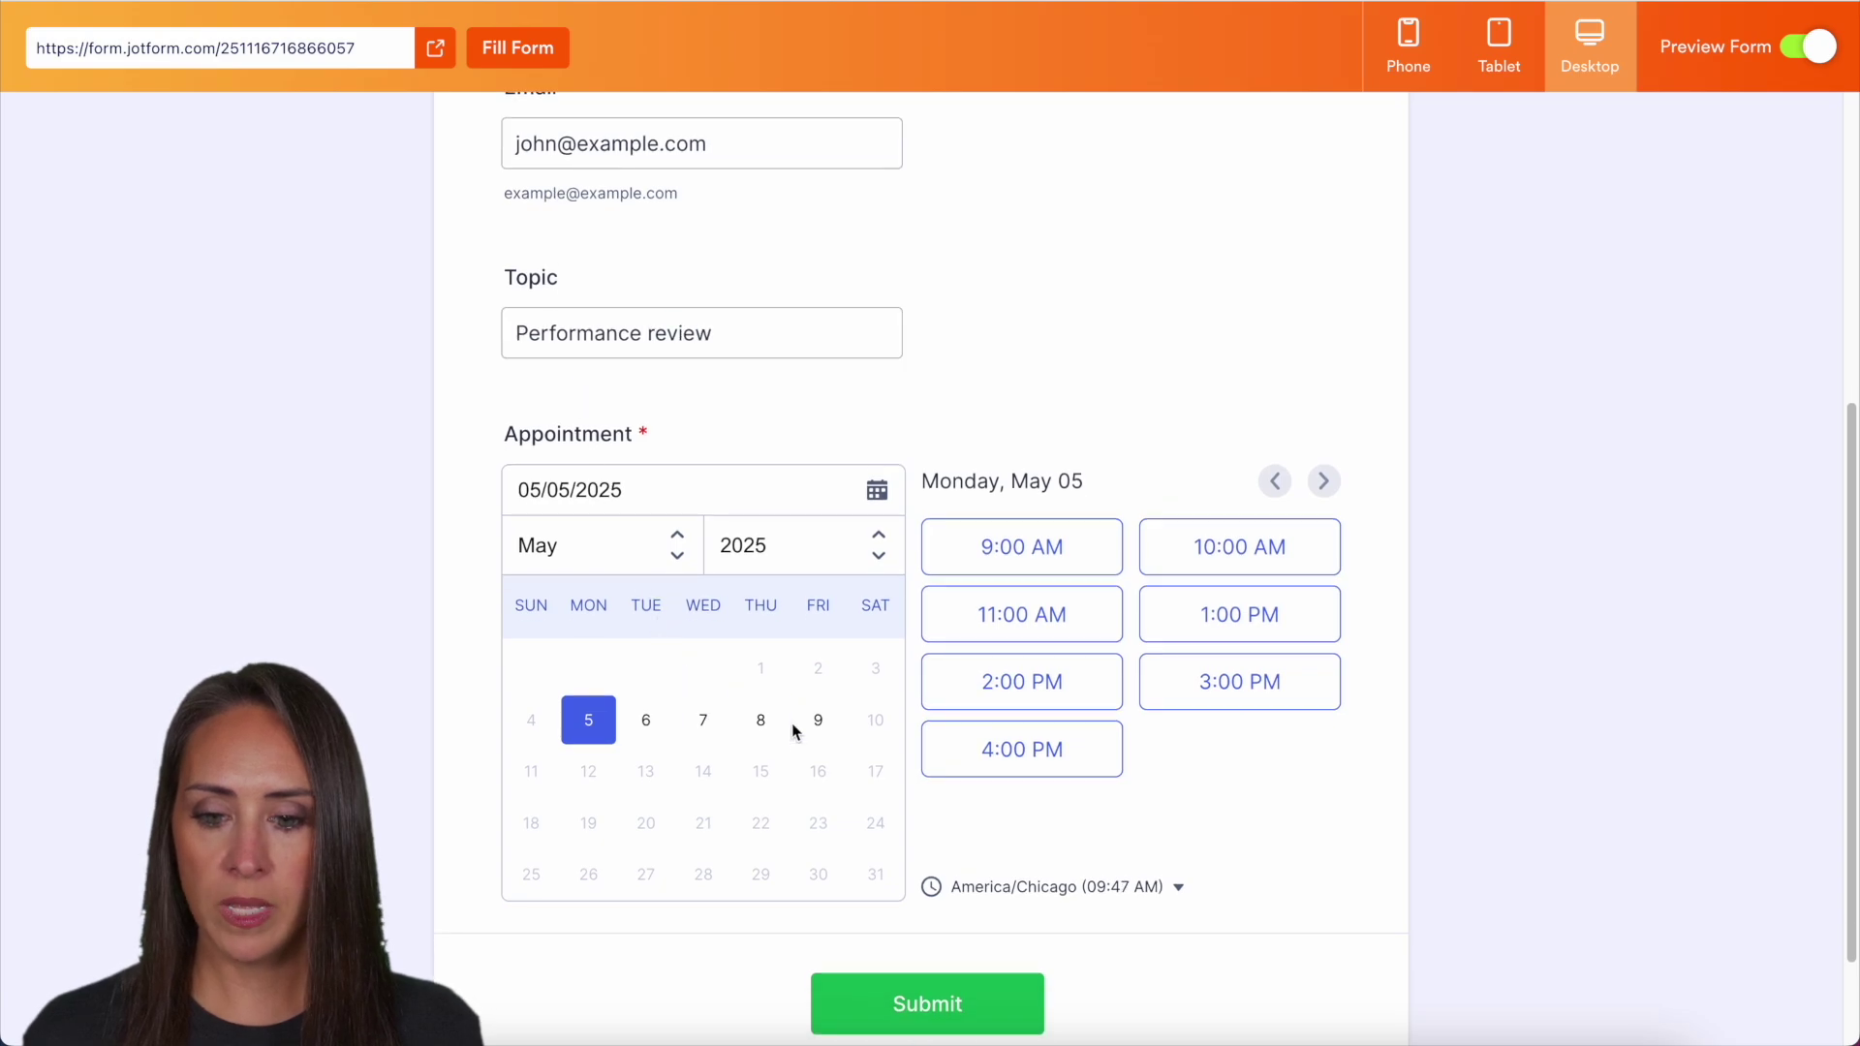
click(762, 725)
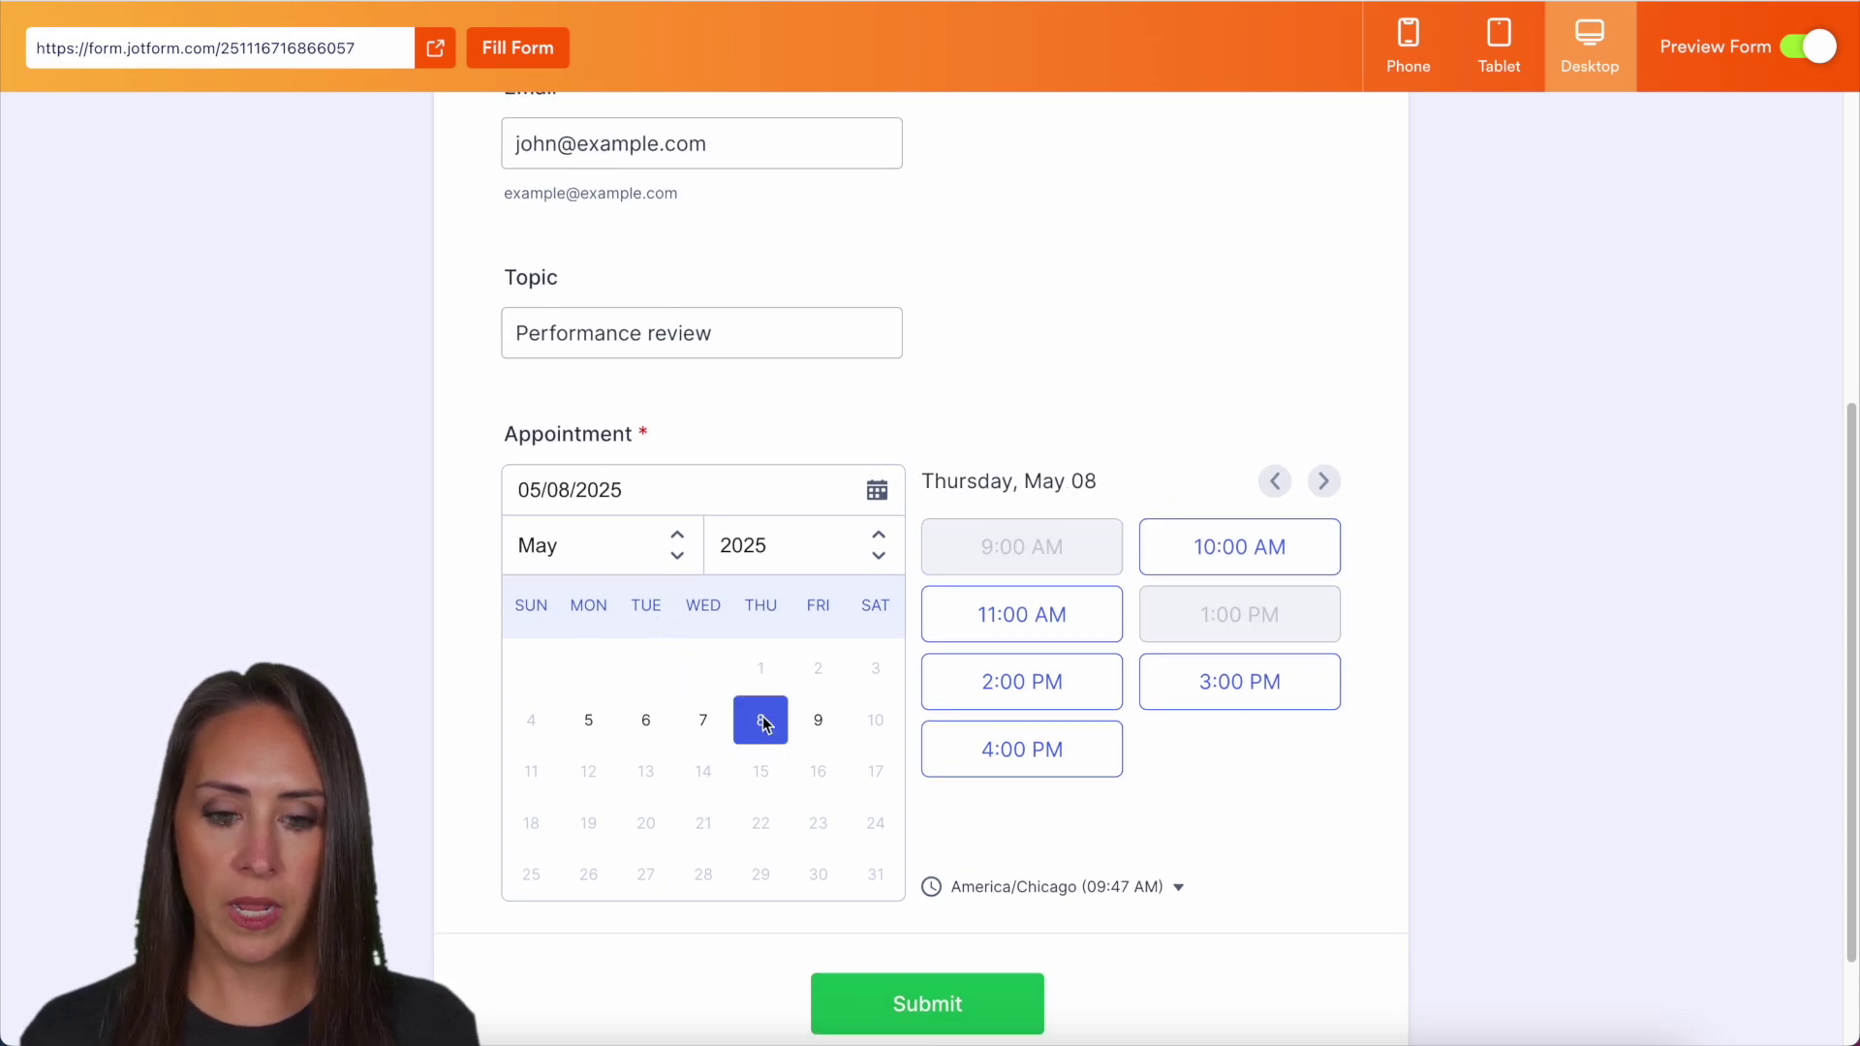
click(1009, 751)
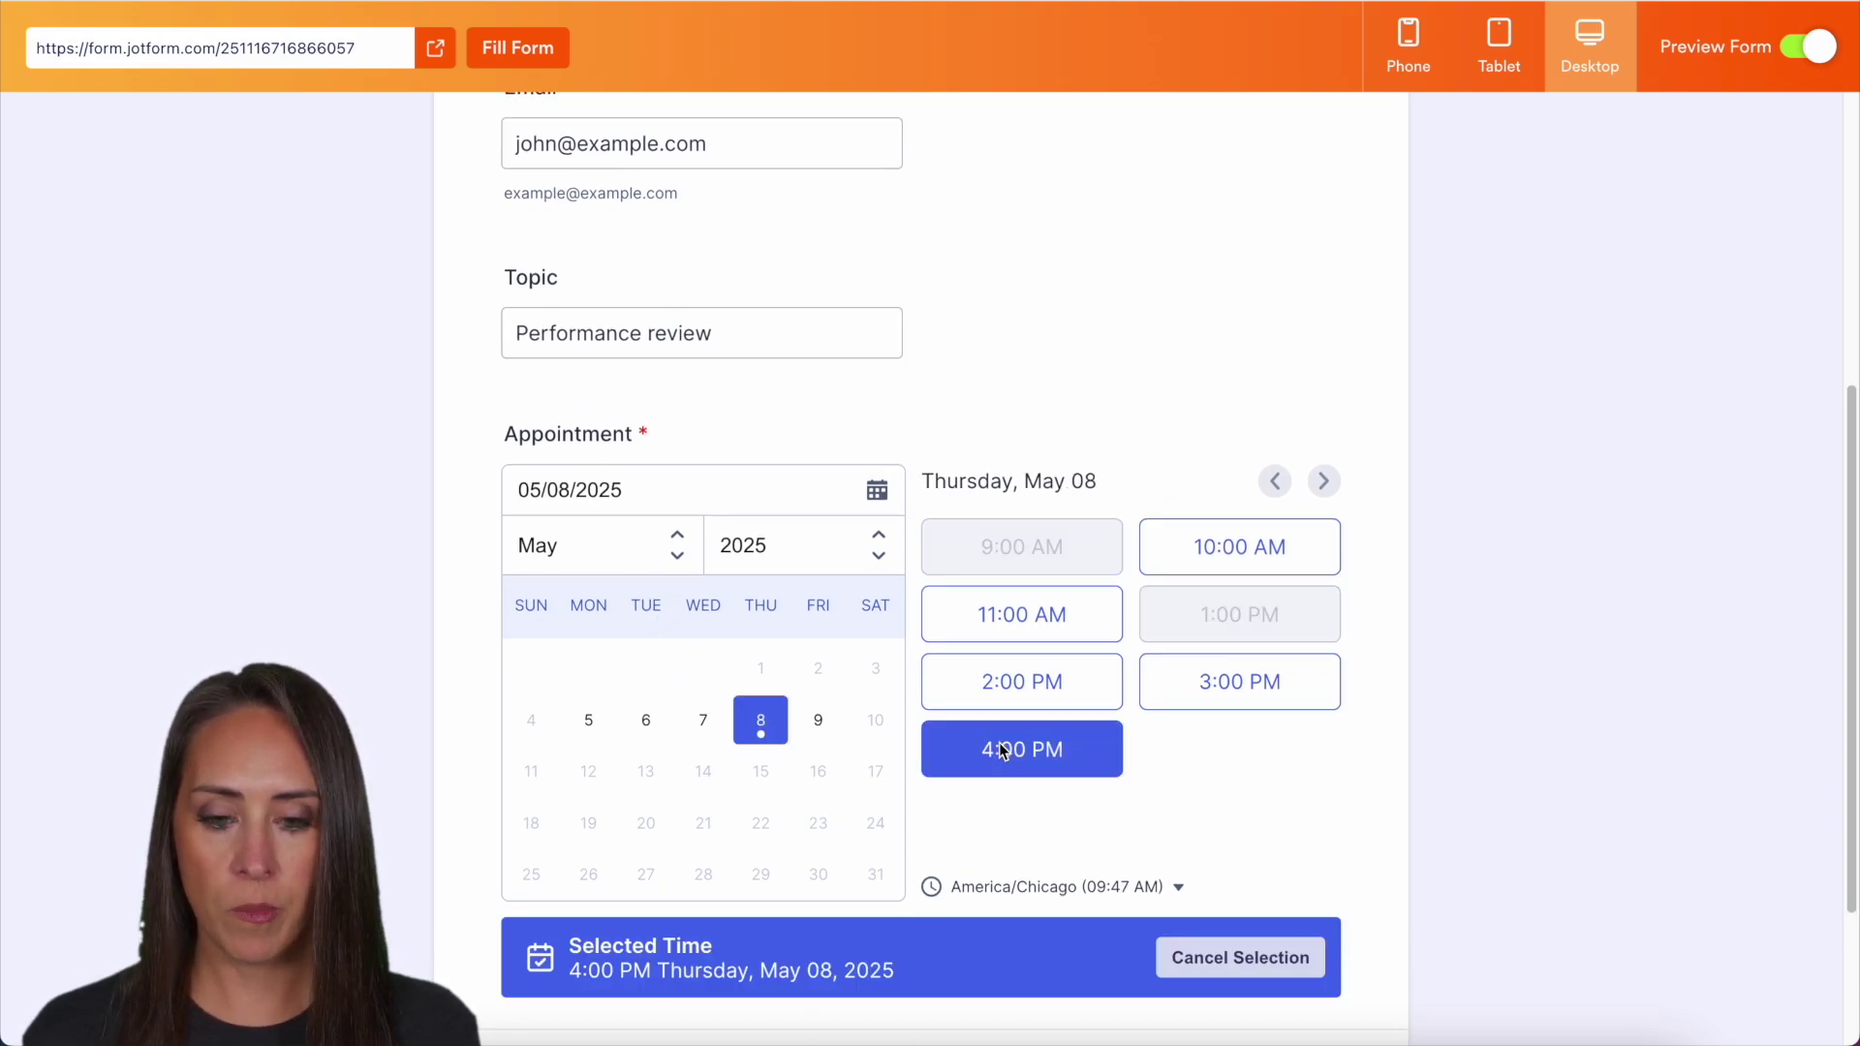
scroll(1580, 775, down, 3)
click(933, 876)
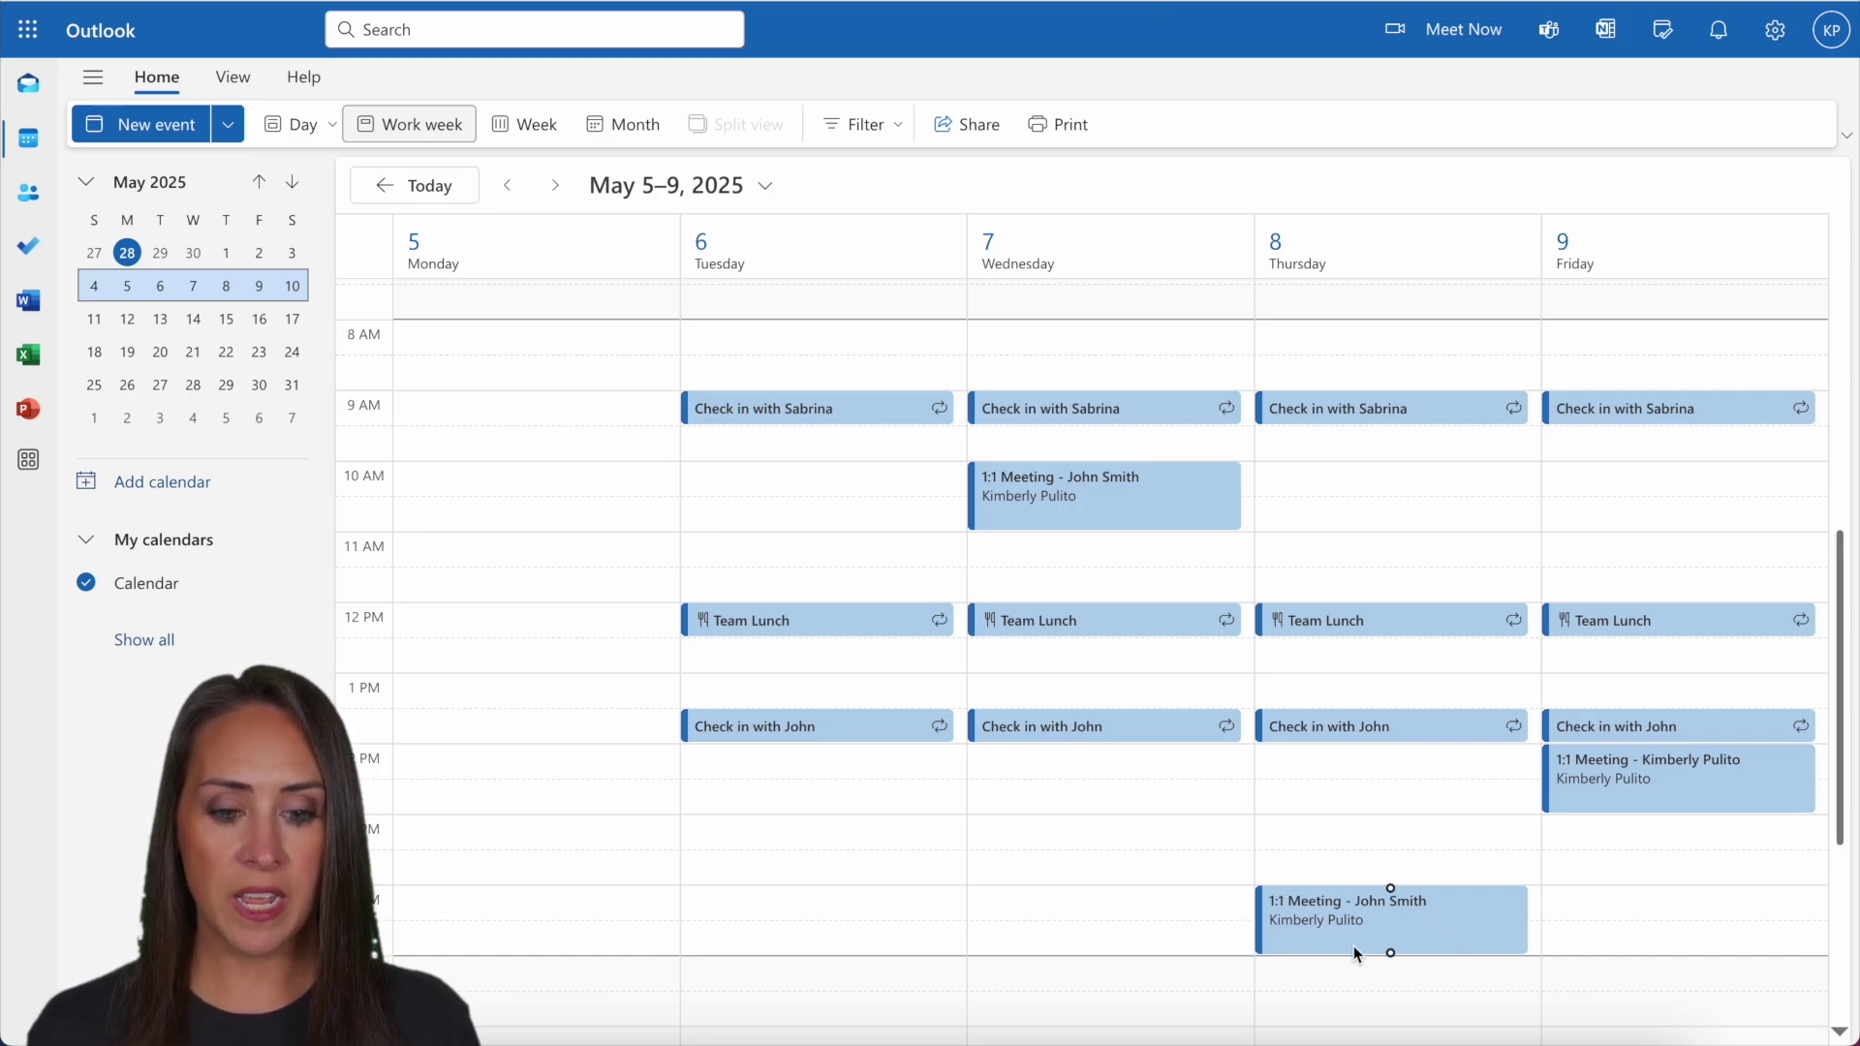
Open the Thursday 4:00–5:00 PM 1:1 Meeting event to confirm its Topic: Performance review
click(1440, 928)
click(1441, 925)
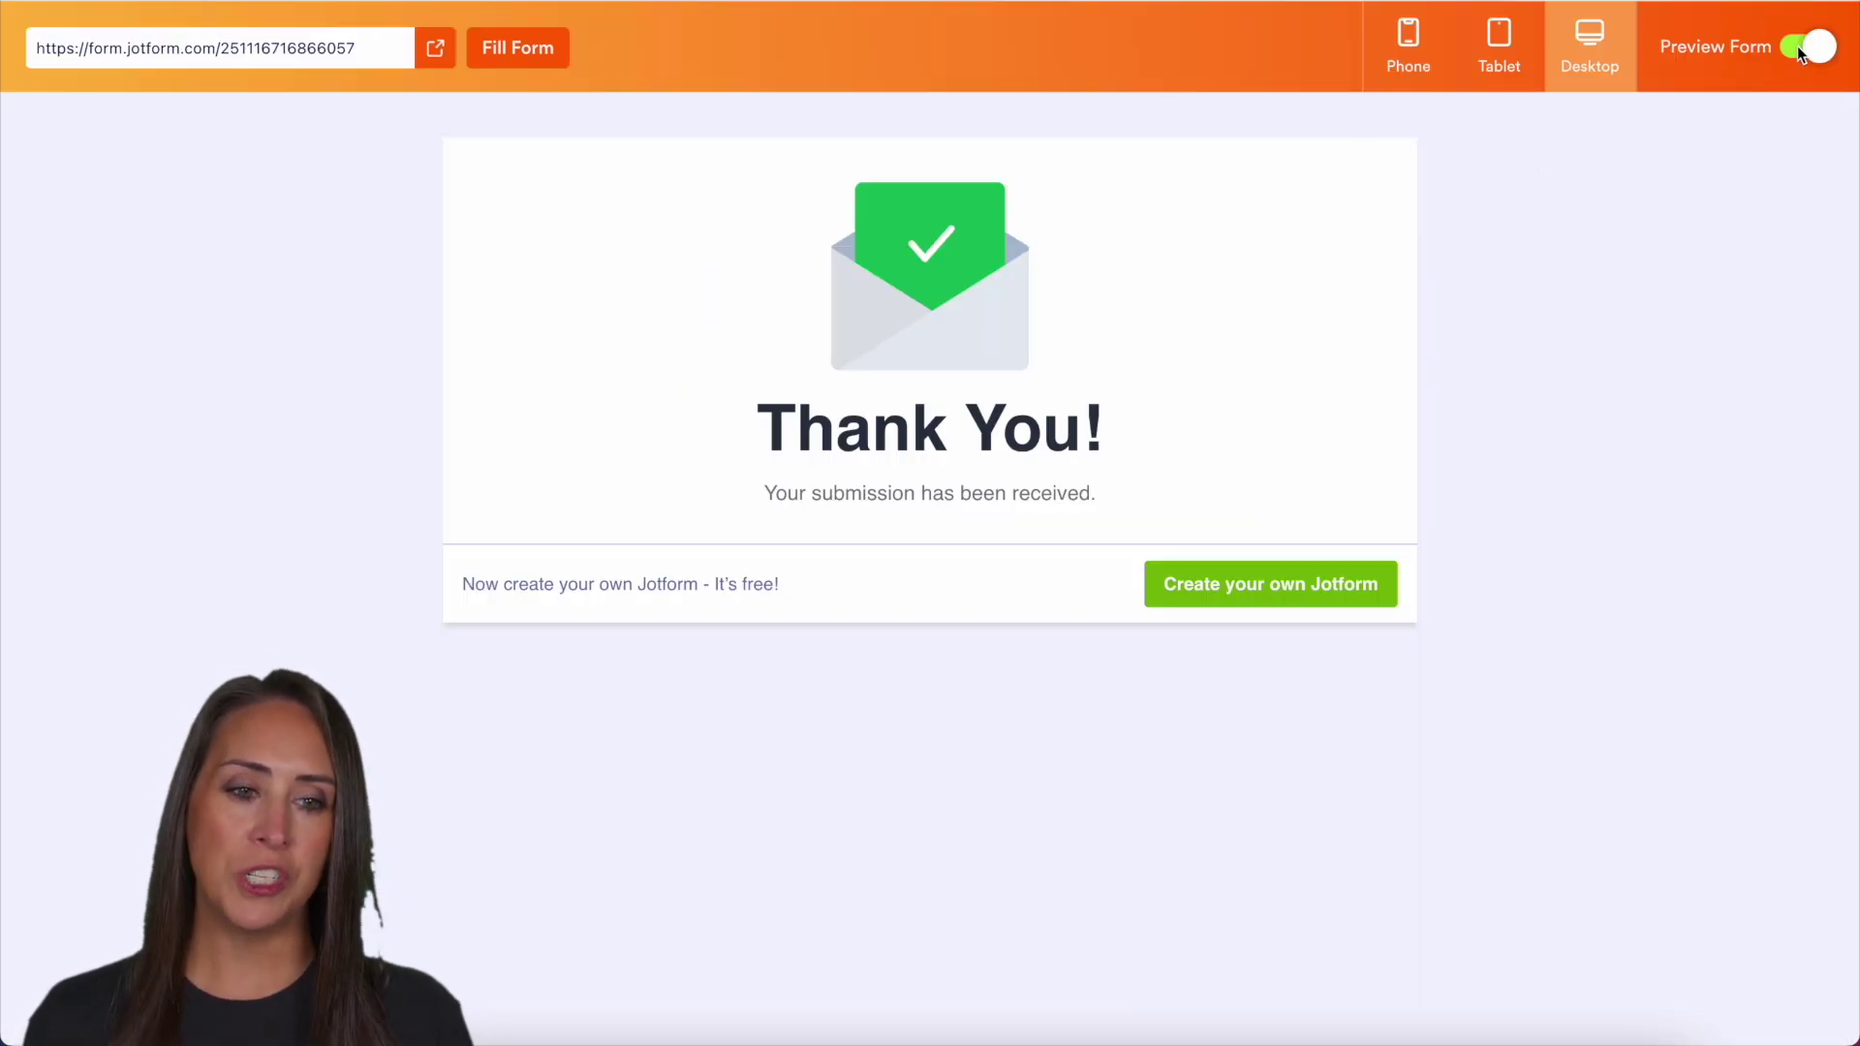
Turn off Preview Form to show the Appointment field's Outlook-synced 60-minute availability settings again
click(1799, 46)
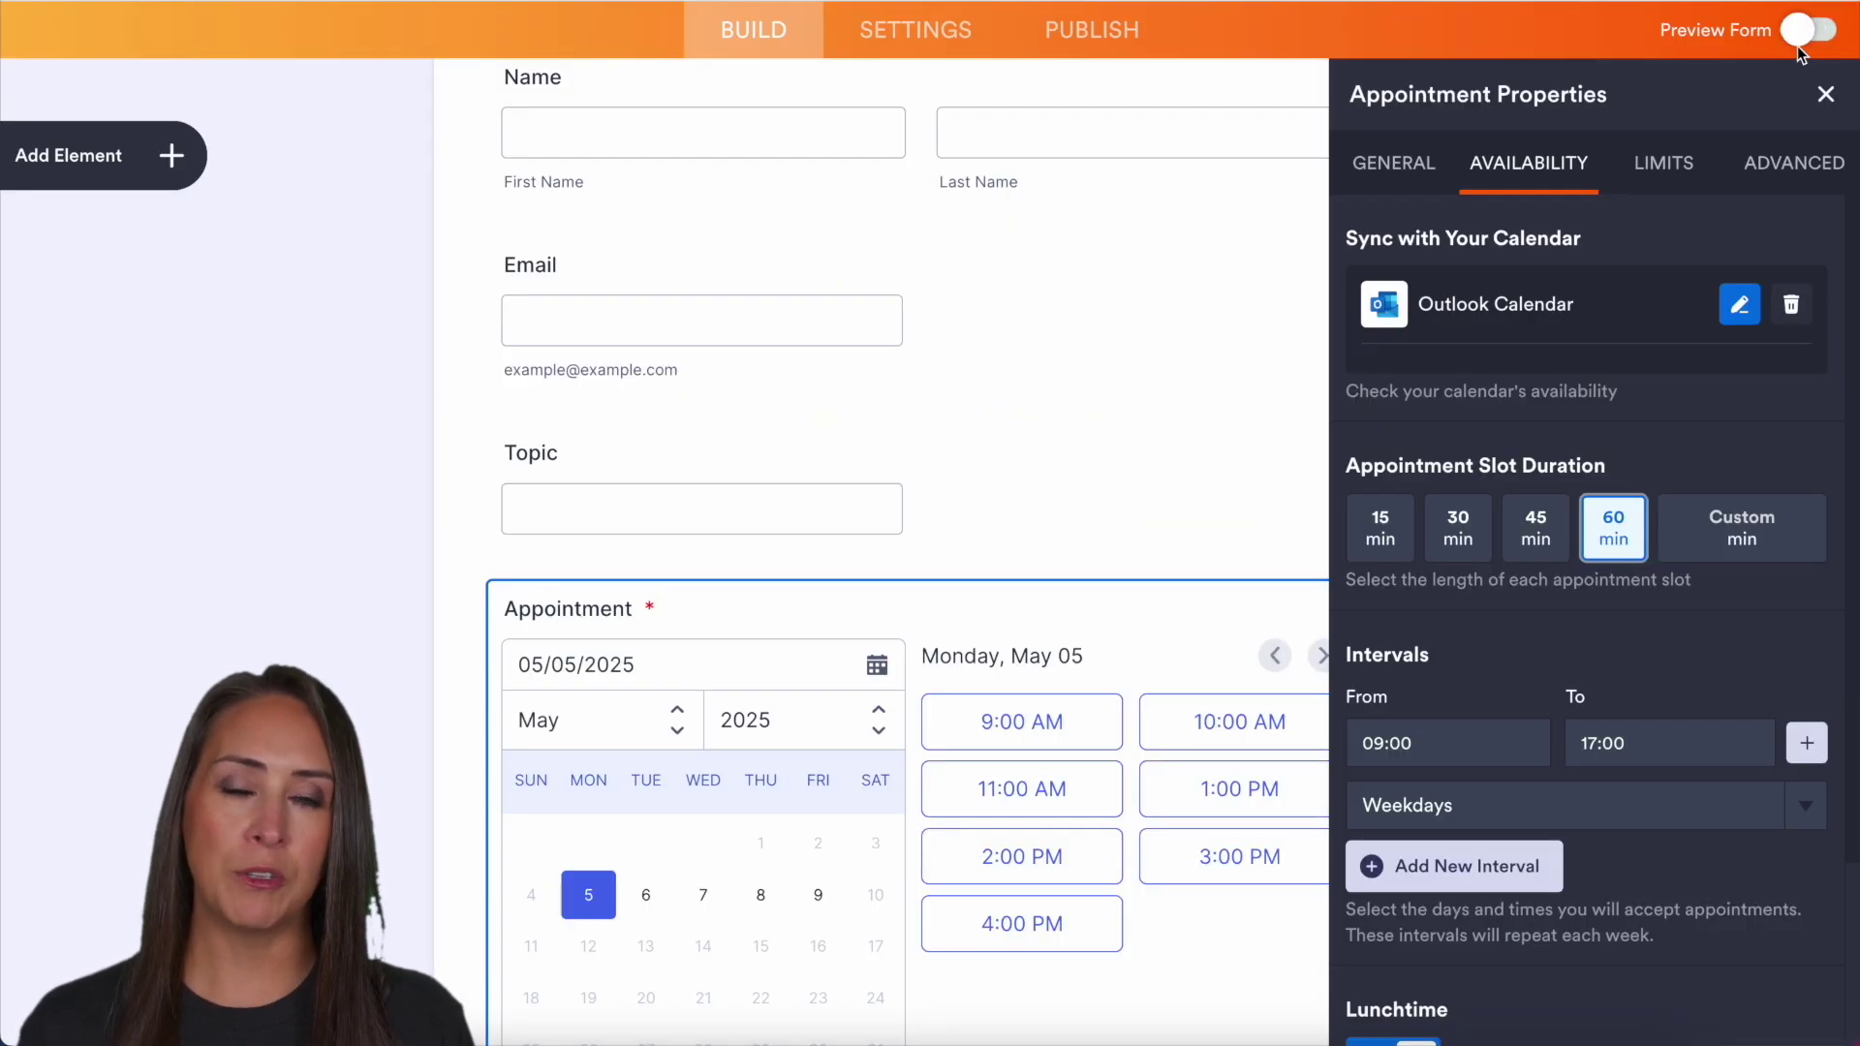